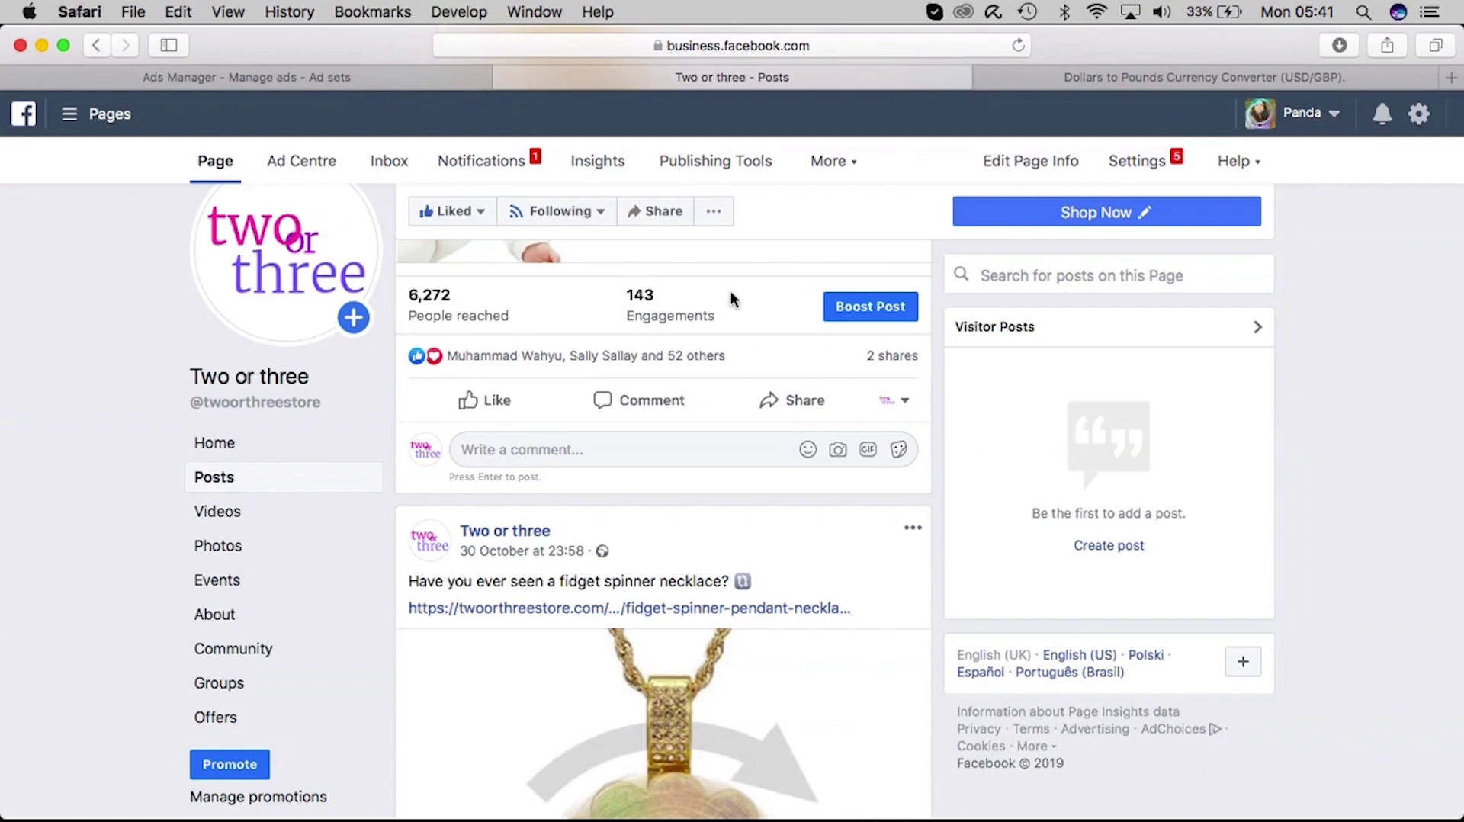
Step: In Ads Manager, add the Clicks (all) and Unique outbound clicks columns to the ad sets table
left_click(419, 77)
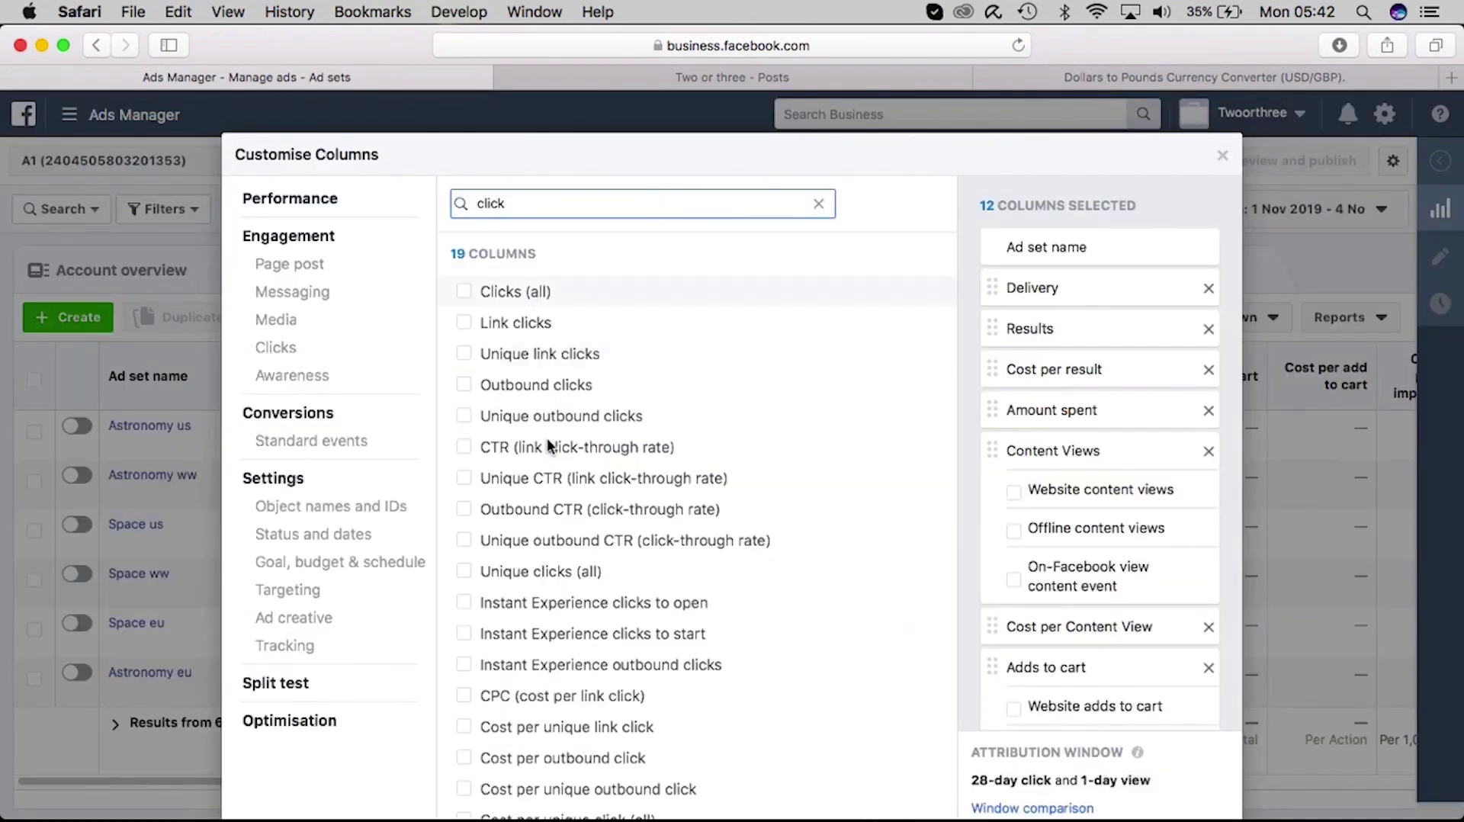
left_click(464, 293)
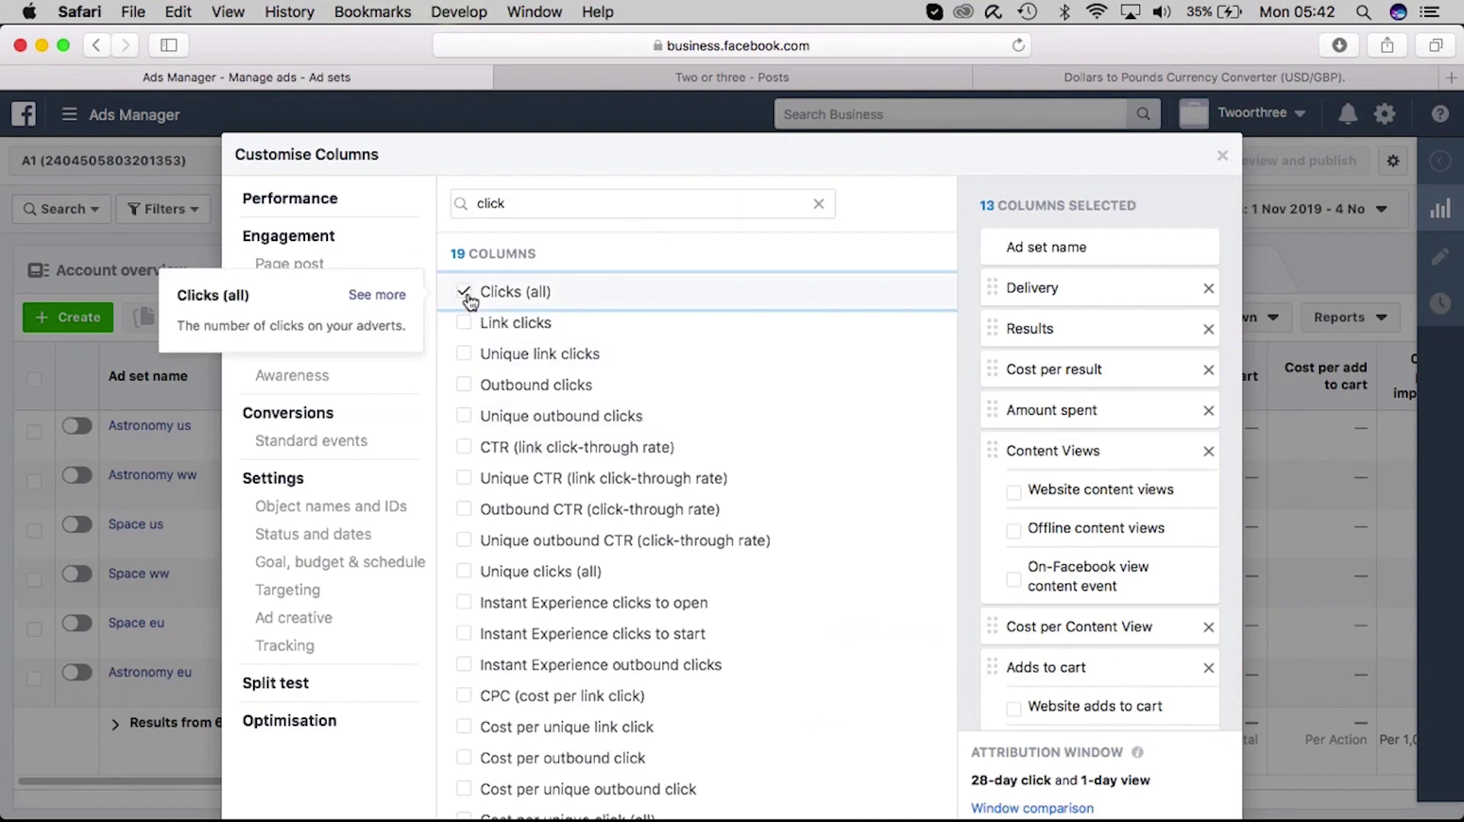
left_click(466, 418)
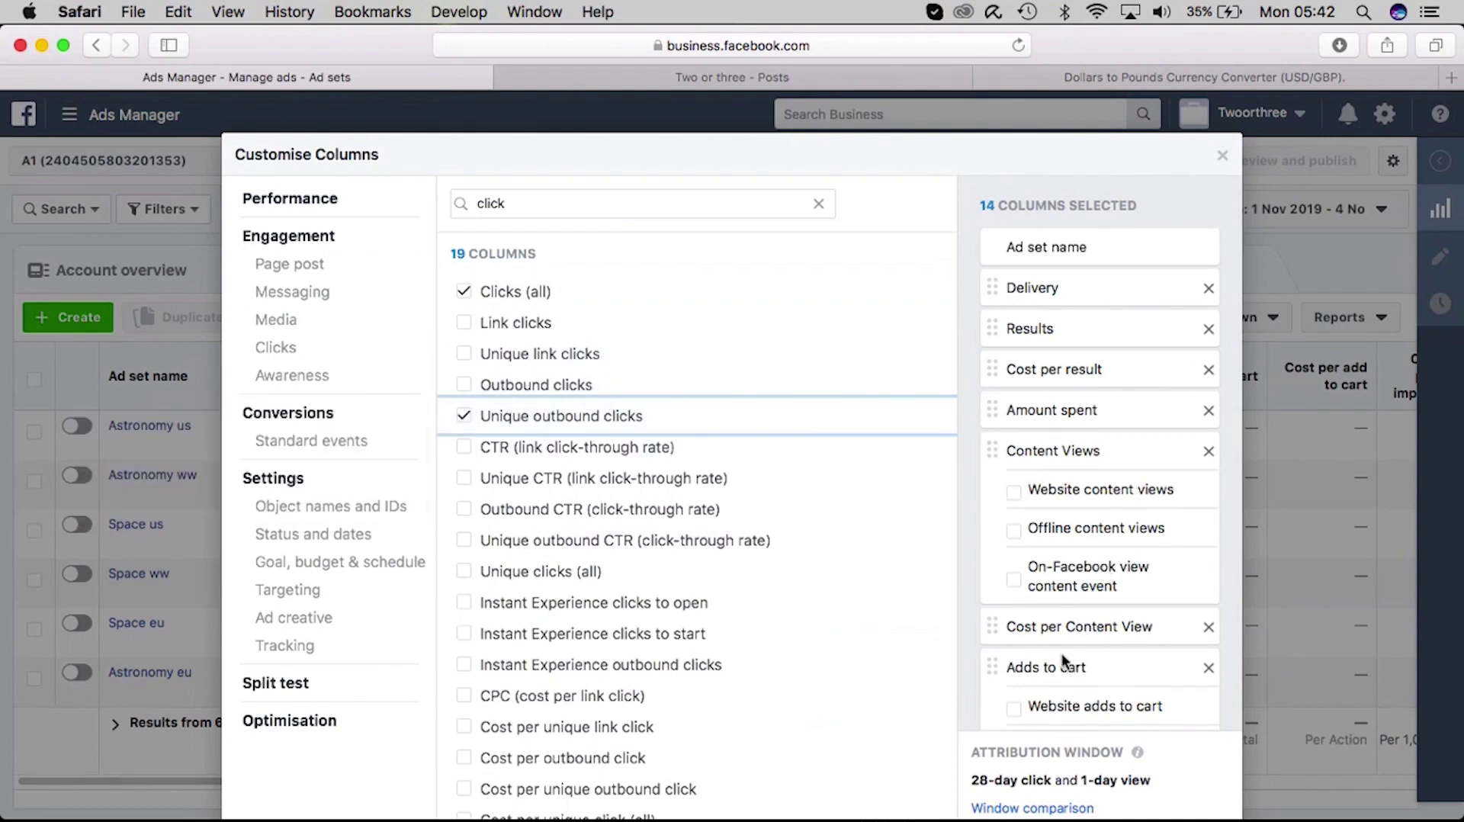
left_click(1197, 816)
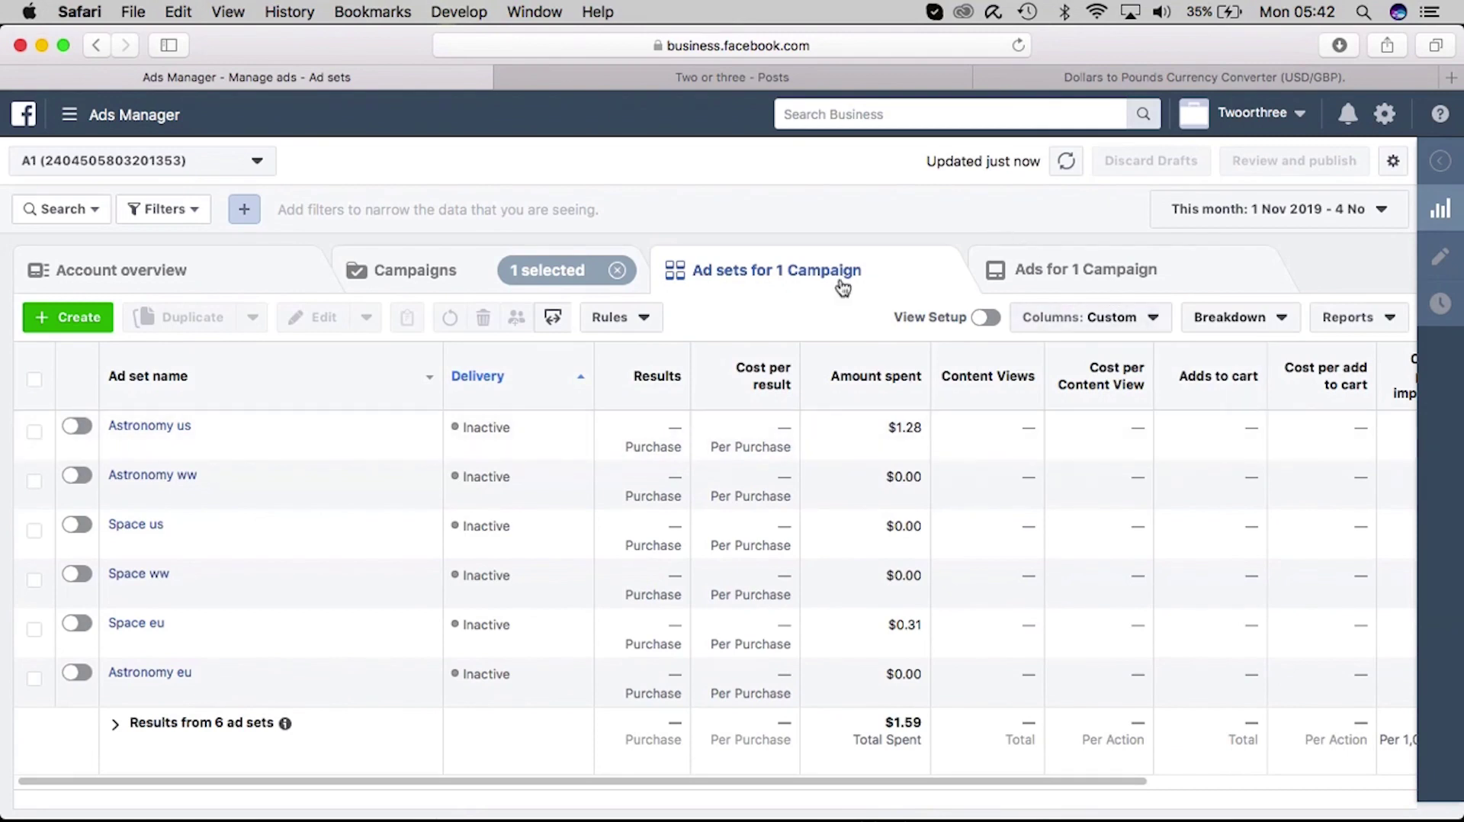
Step: Review the ad sets and ads of the 005 - Space Light – Copy campaign and return to the campaign list
left_click(413, 281)
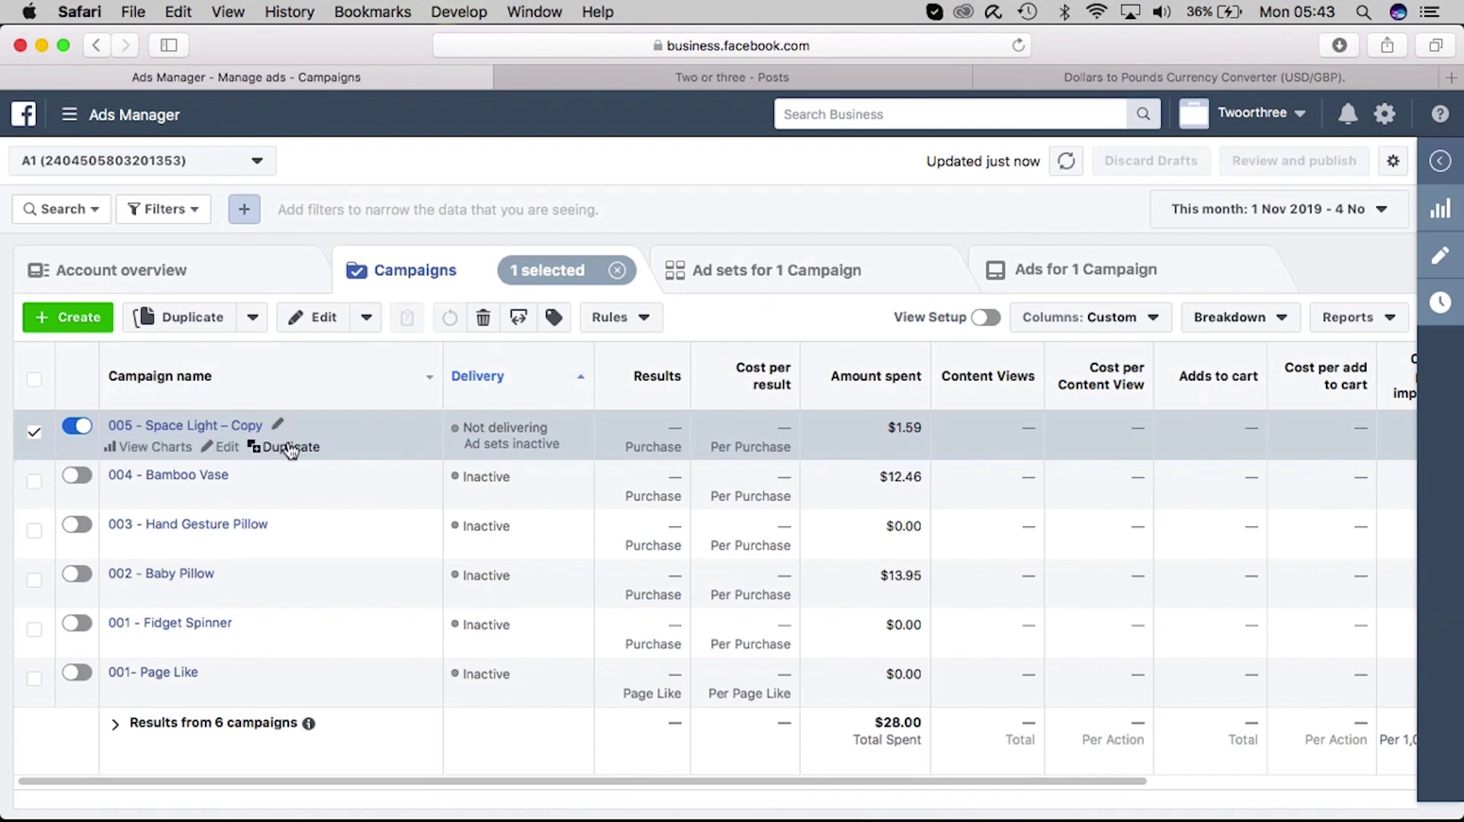
left_click(732, 294)
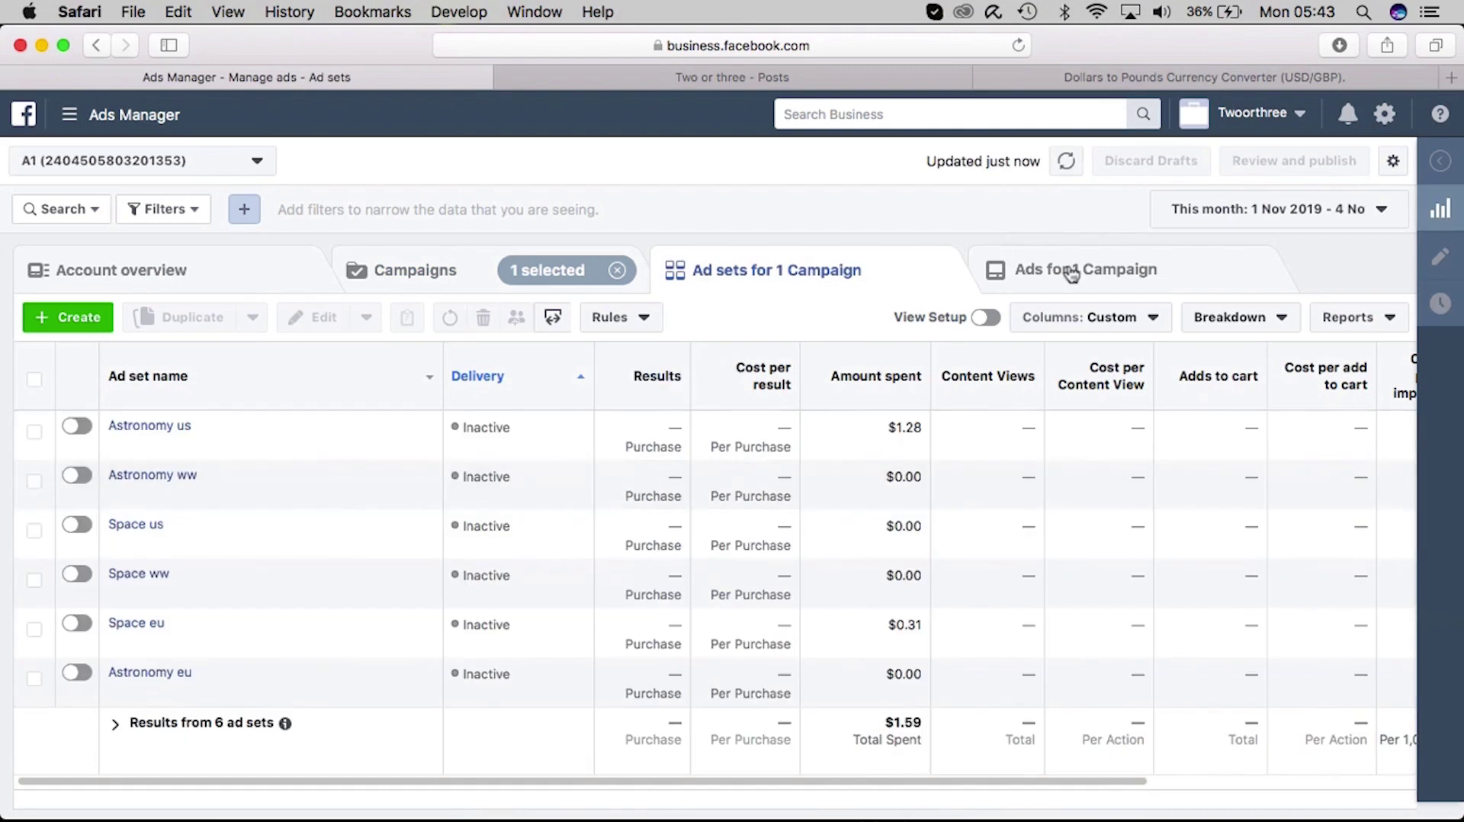
left_click(1071, 283)
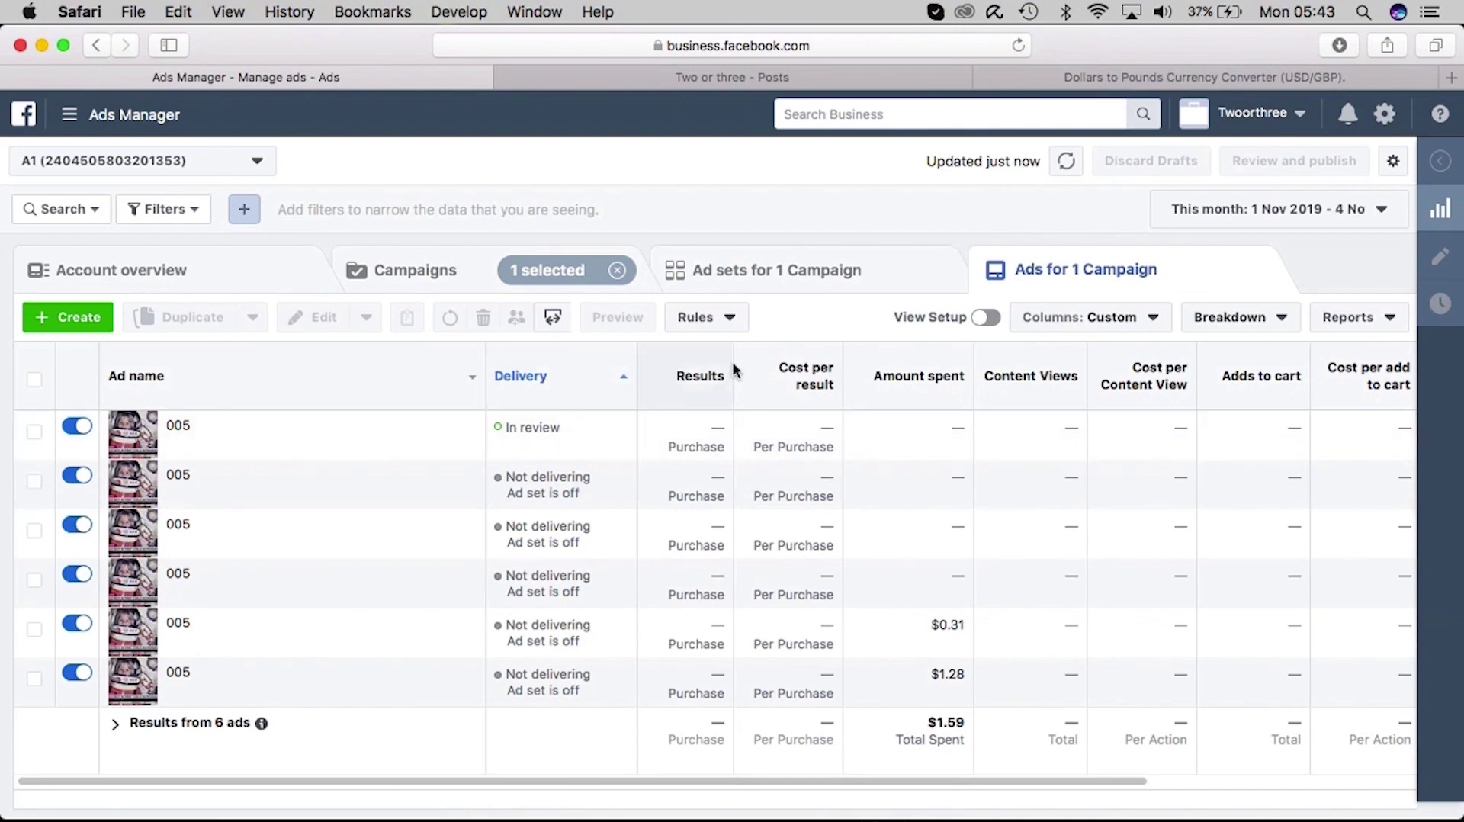
mouse_move(748, 373)
left_click(799, 275)
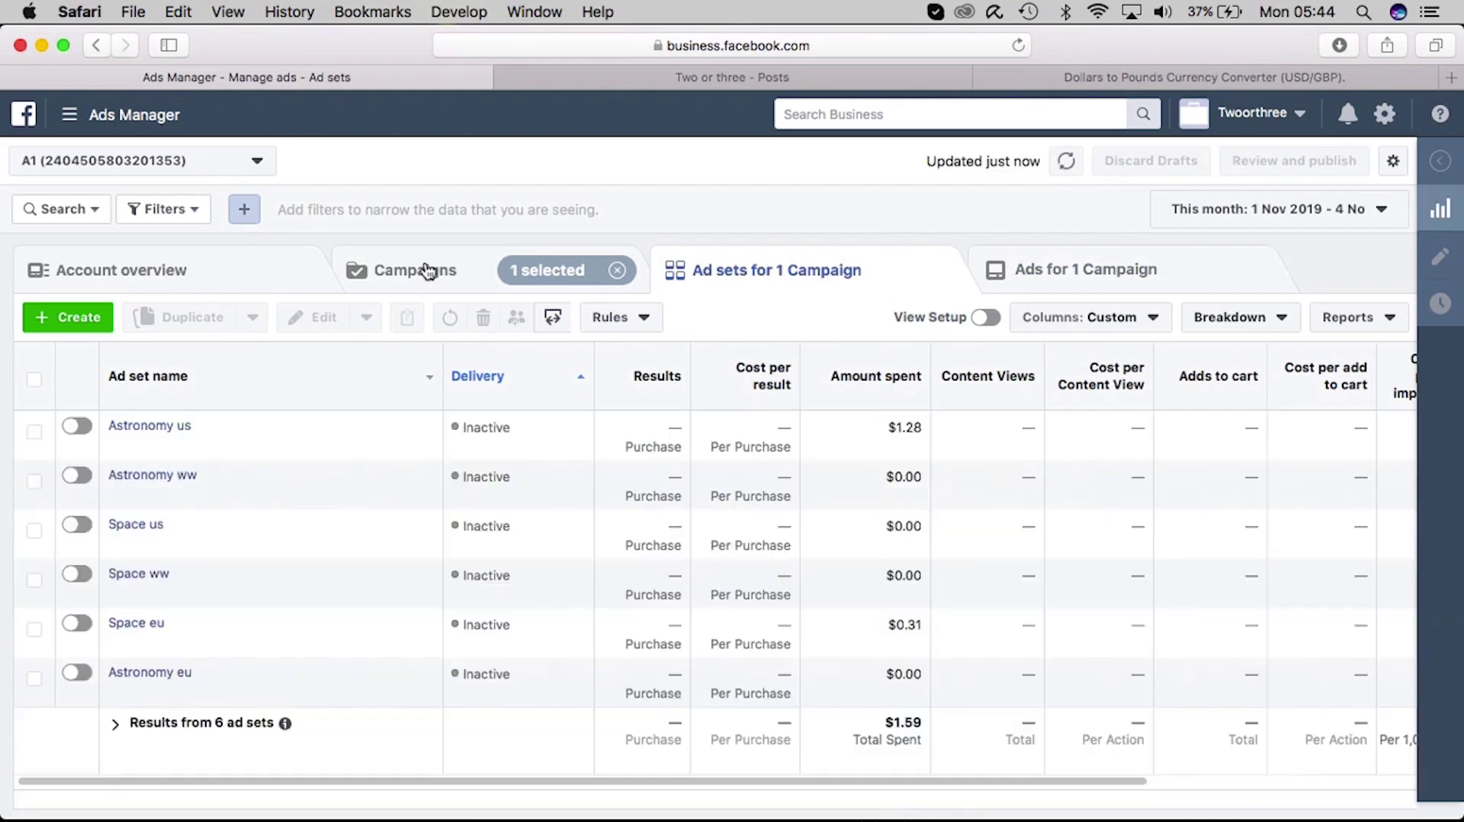
left_click(427, 271)
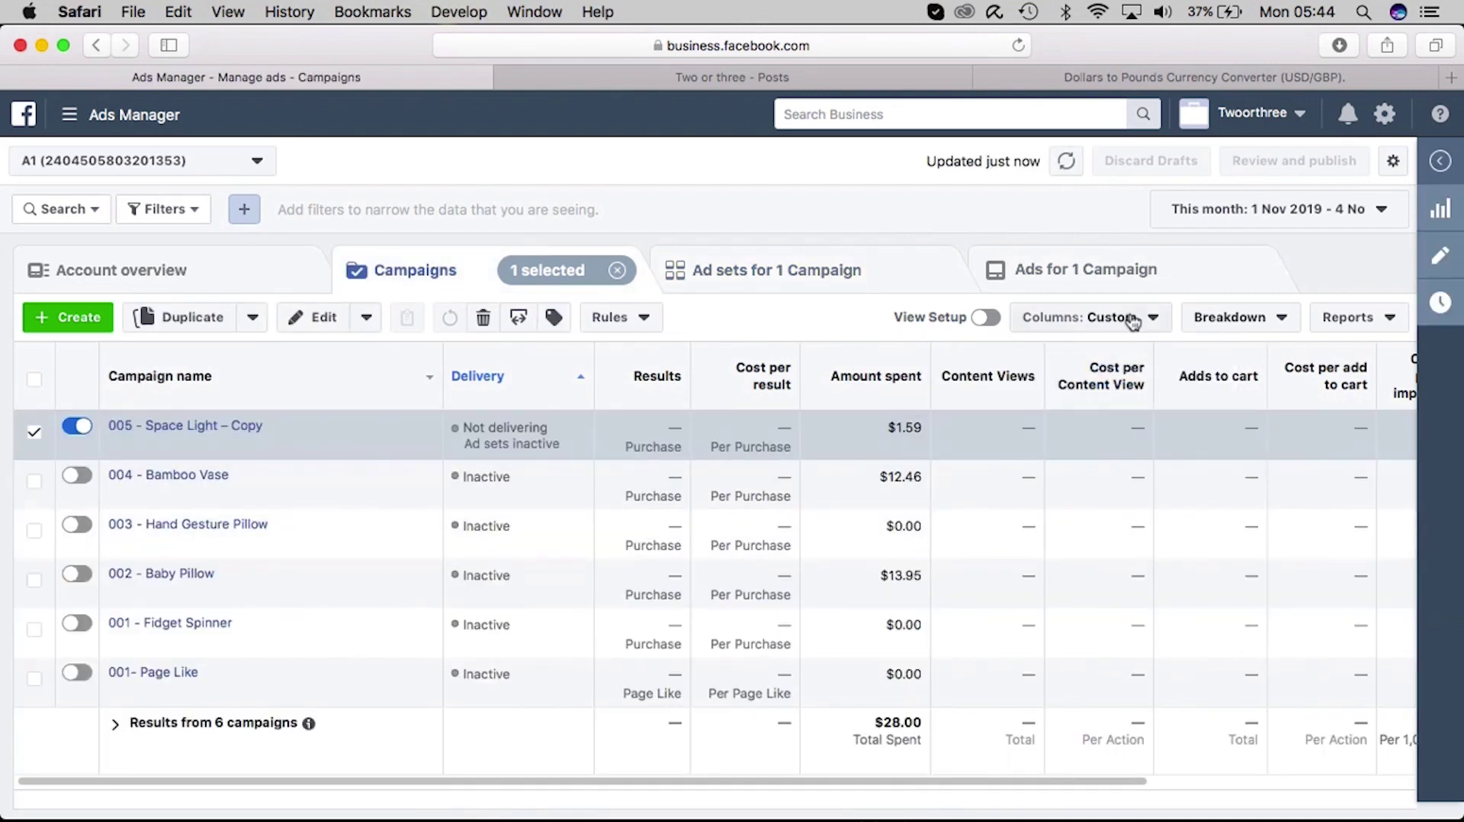
Step: Check the click columns for the 004 - Bamboo Vase ad sets and open the Plant ww ad set for editing
scroll(952, 593, "right", 10)
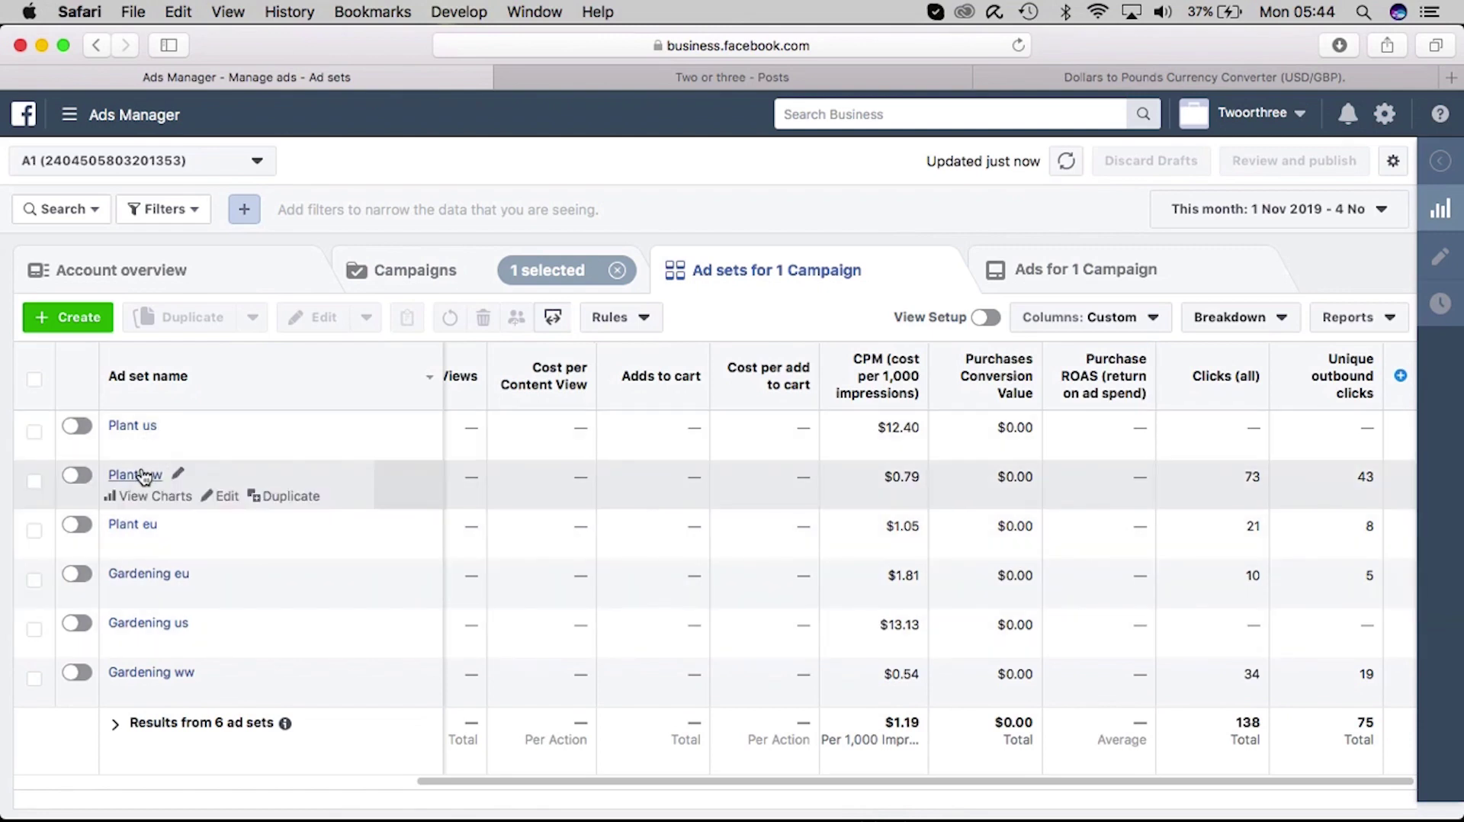
left_click(142, 475)
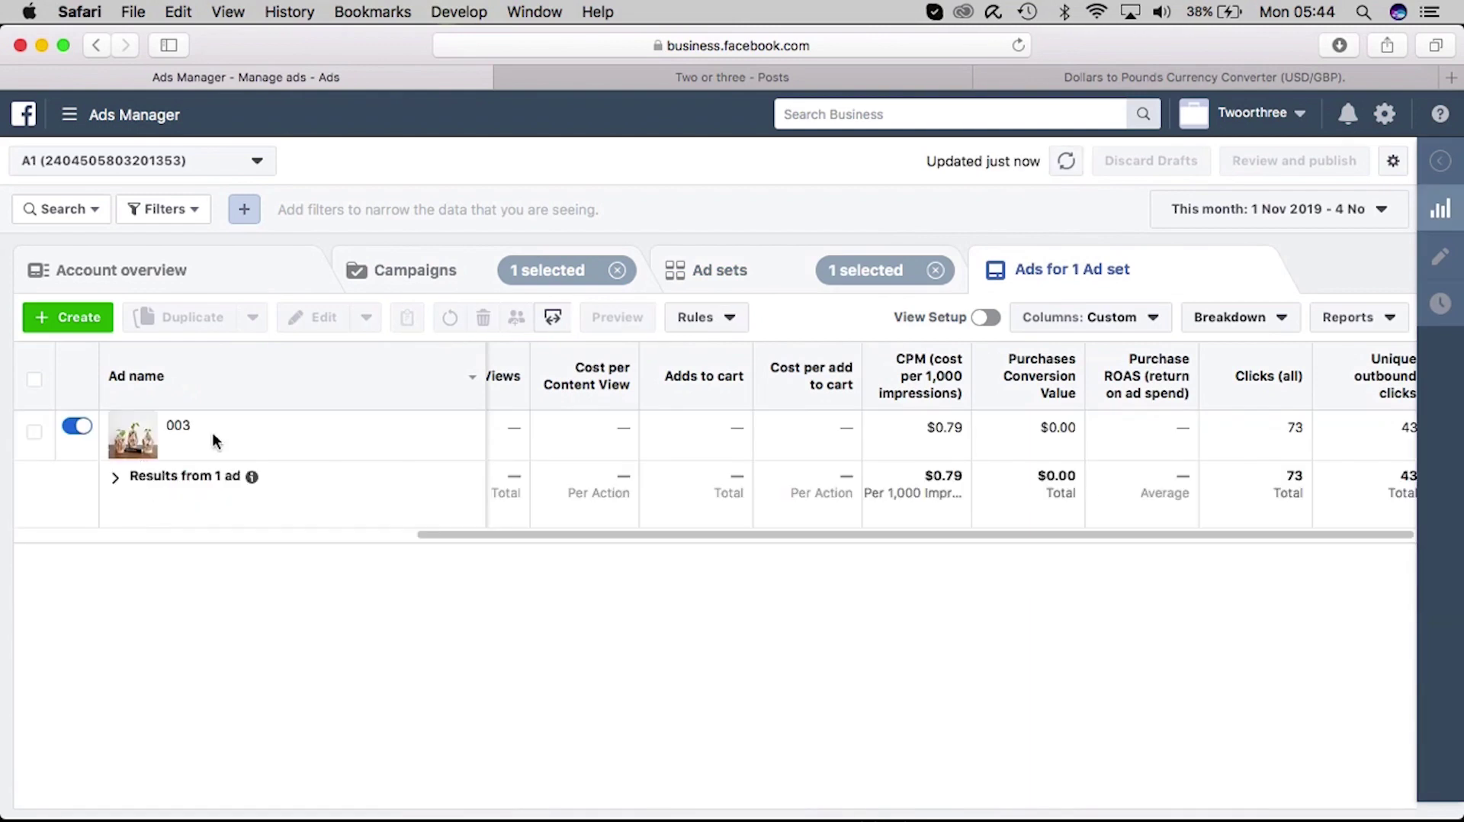
left_click(768, 285)
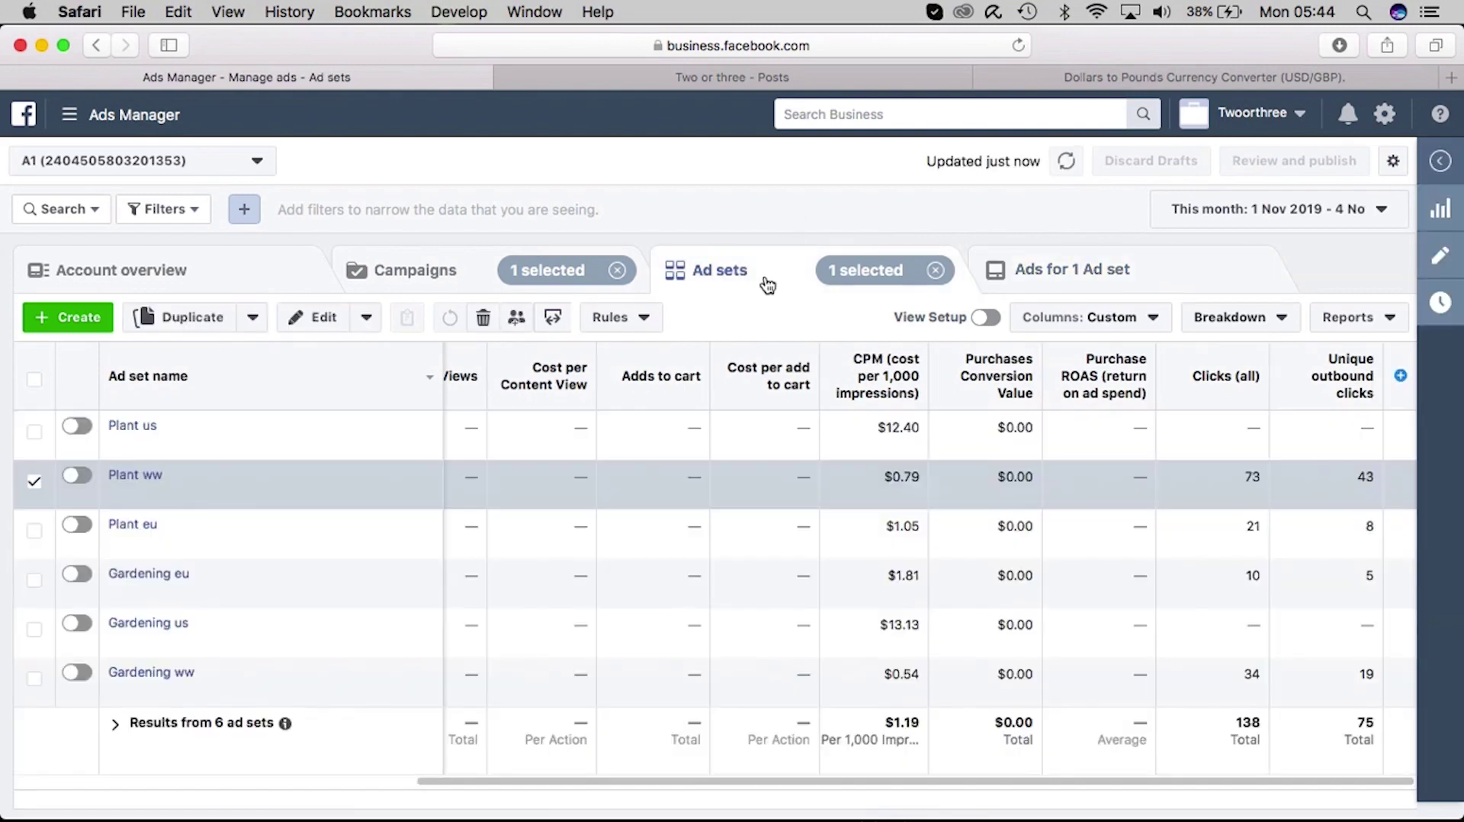
left_click(597, 482)
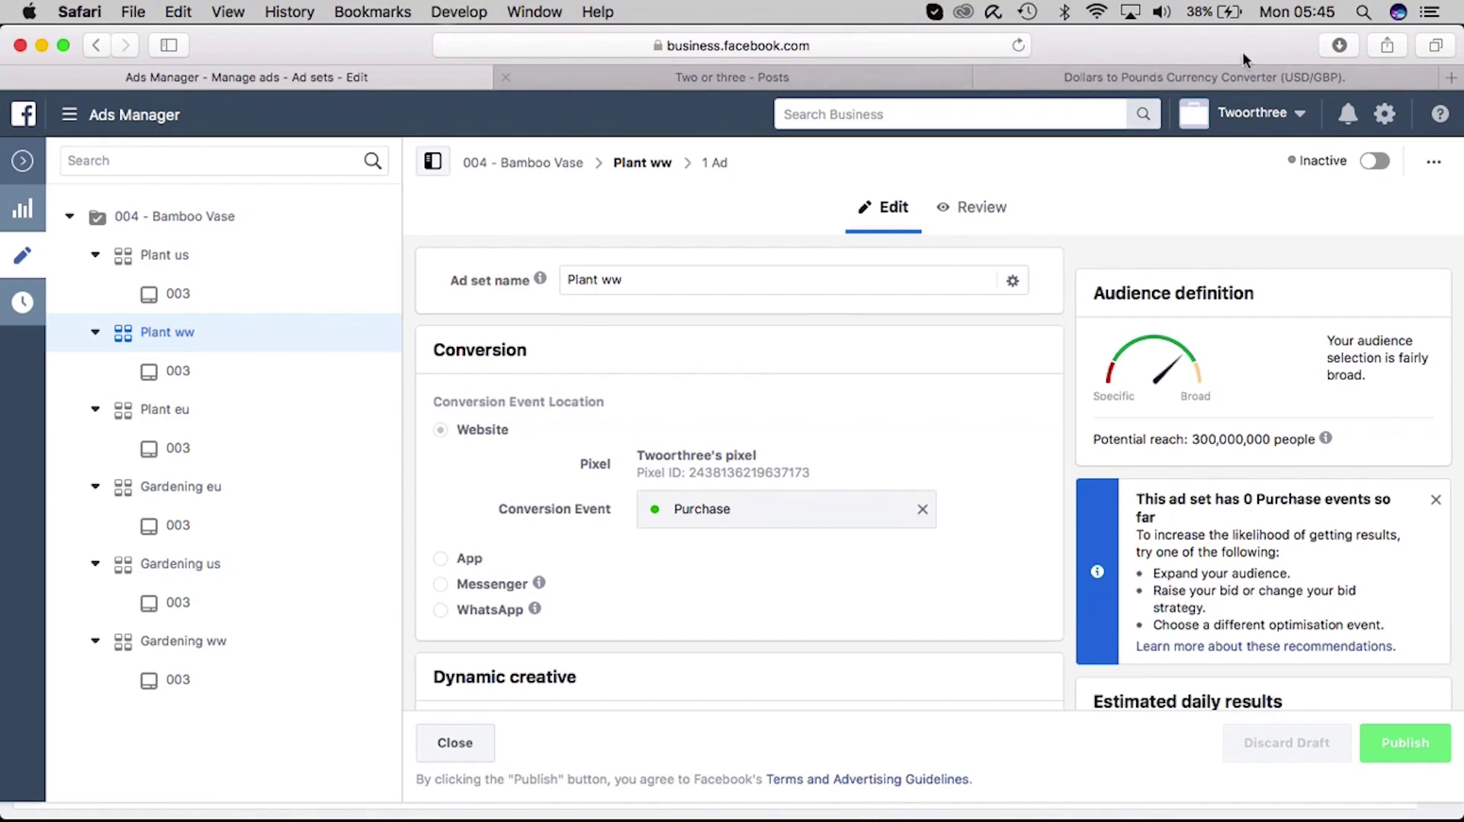
Step: Open the Shopify store admin in a new browser tab and show the dashboard figures for This month
left_click(1451, 78)
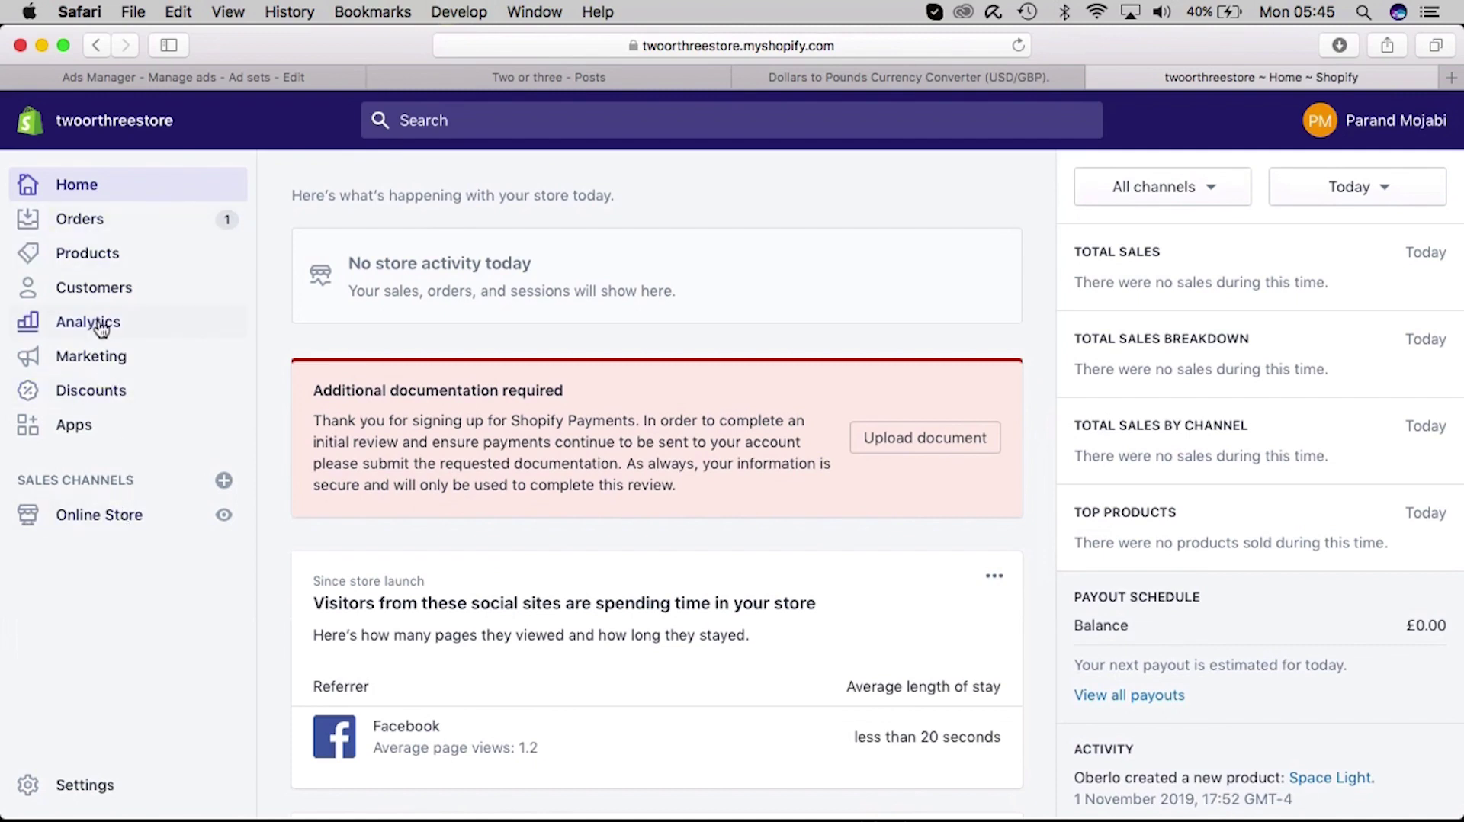
left_click(1343, 193)
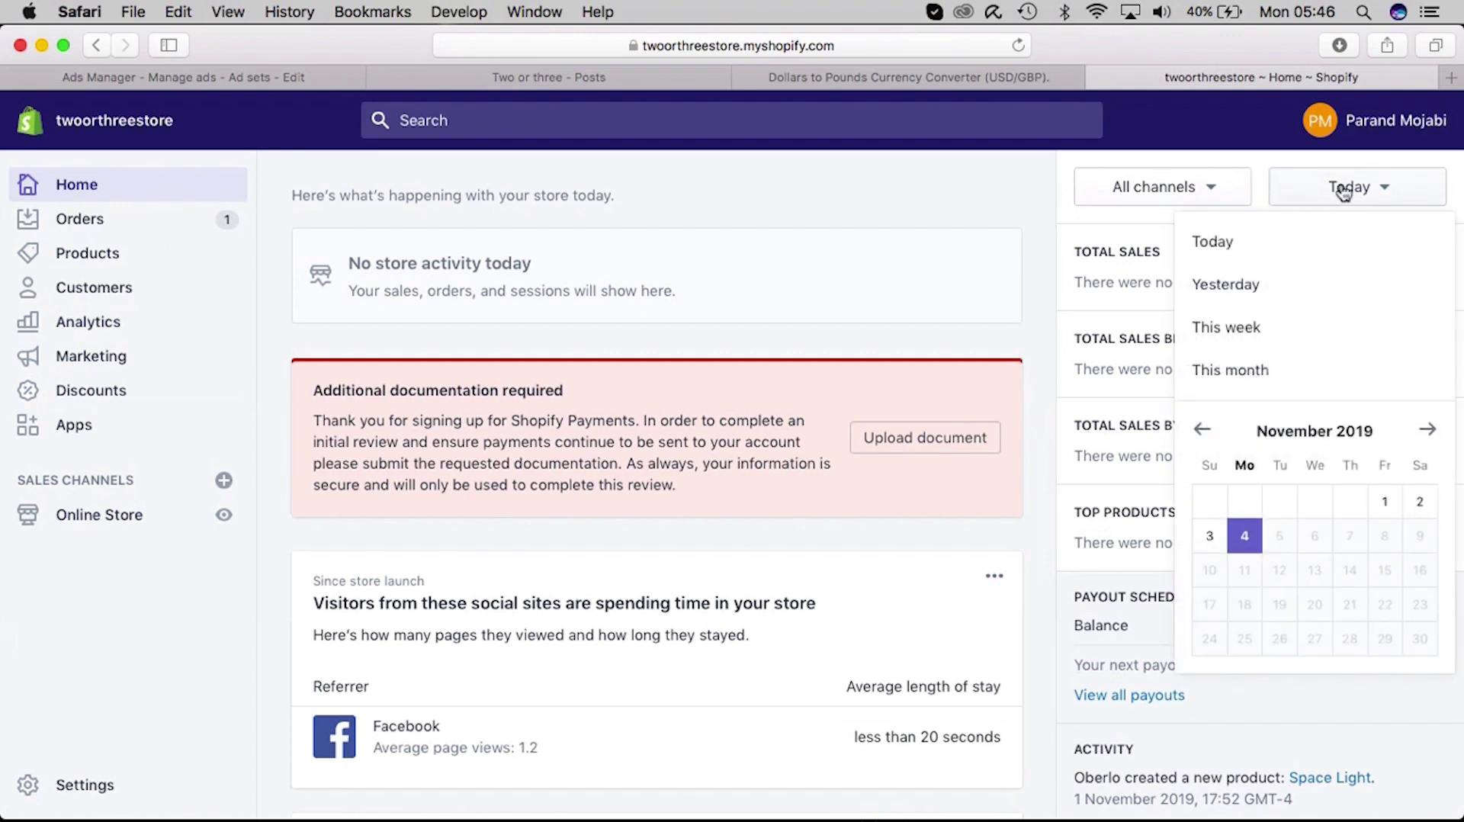
left_click(1262, 374)
scroll(1266, 375, "down", 2)
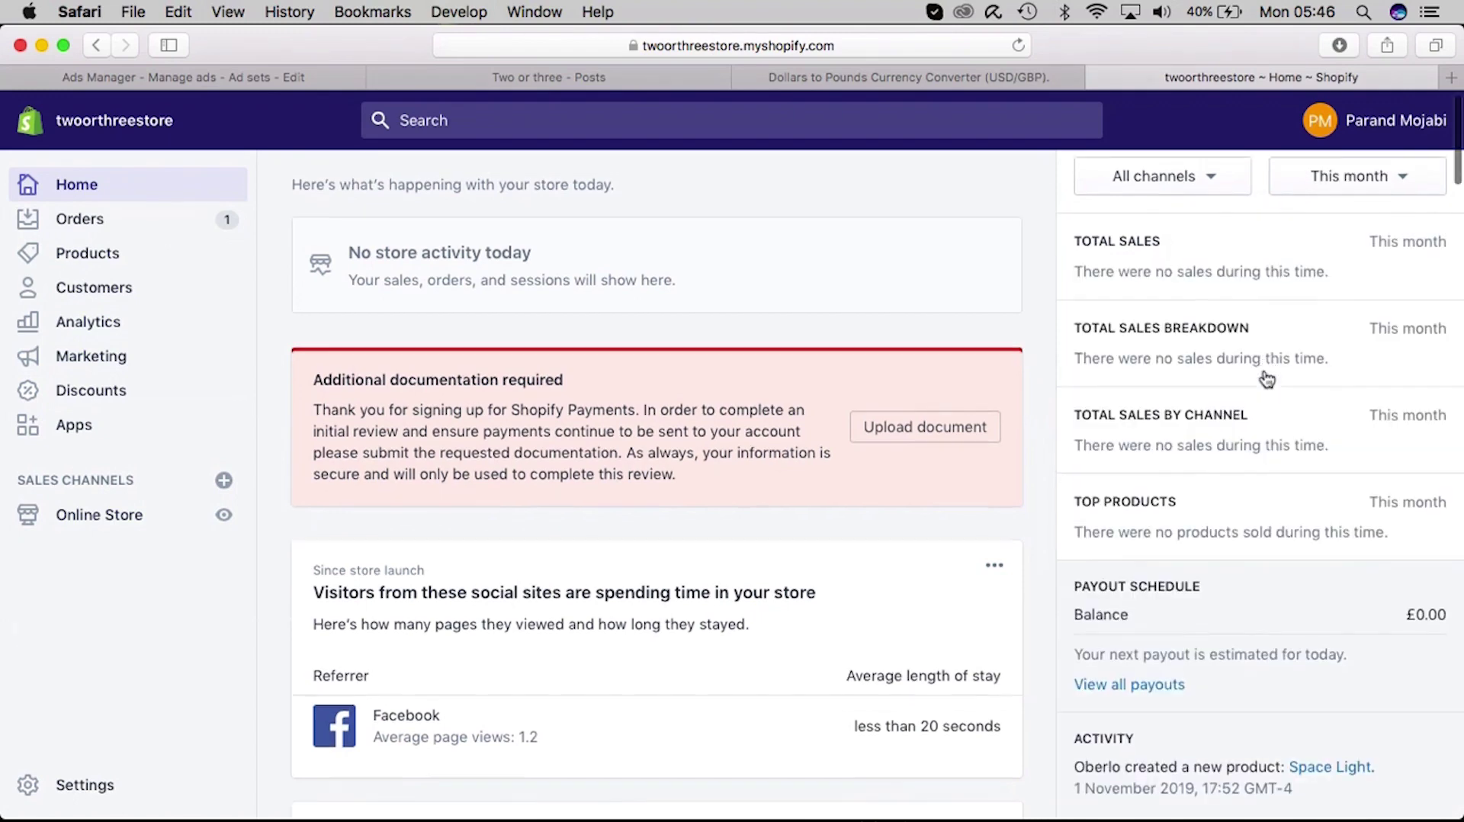
scroll(1264, 369, "up", 2)
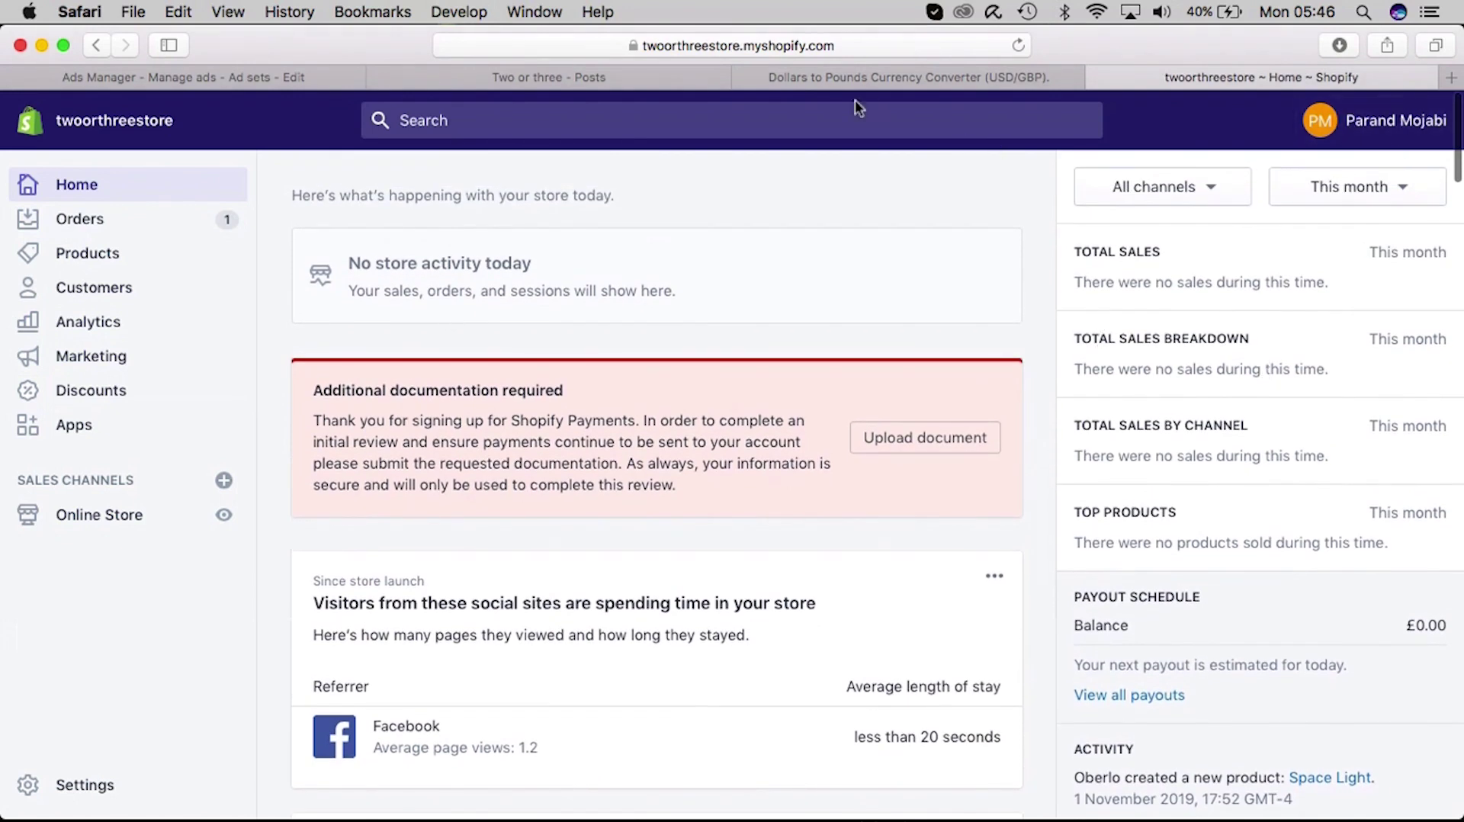
Step: Search the store admin for the pixel setting and open the Facebook Pixel section of the online store preferences
left_click(851, 124)
type("piz")
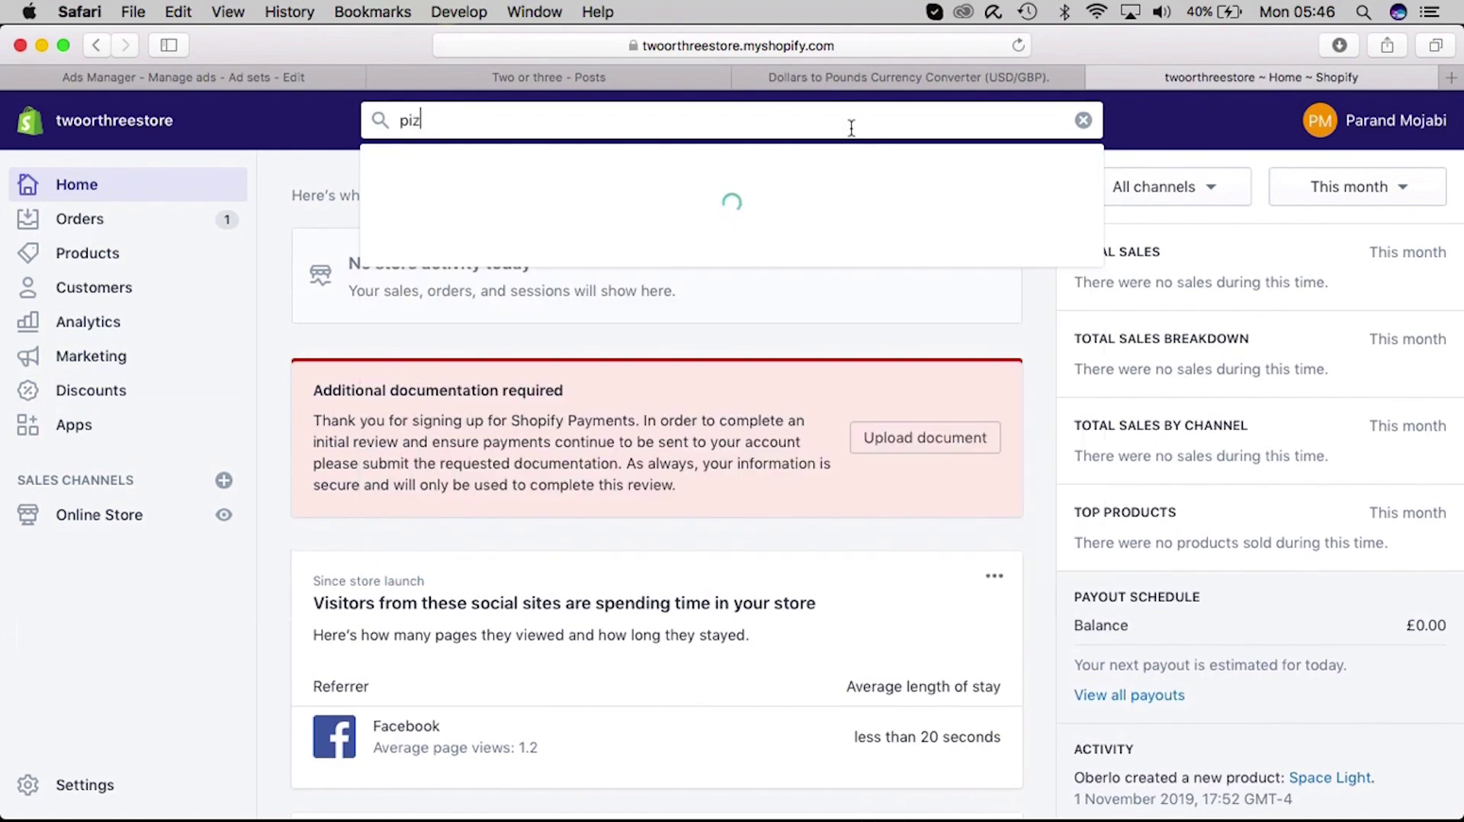
key("BackSpace")
type("xe")
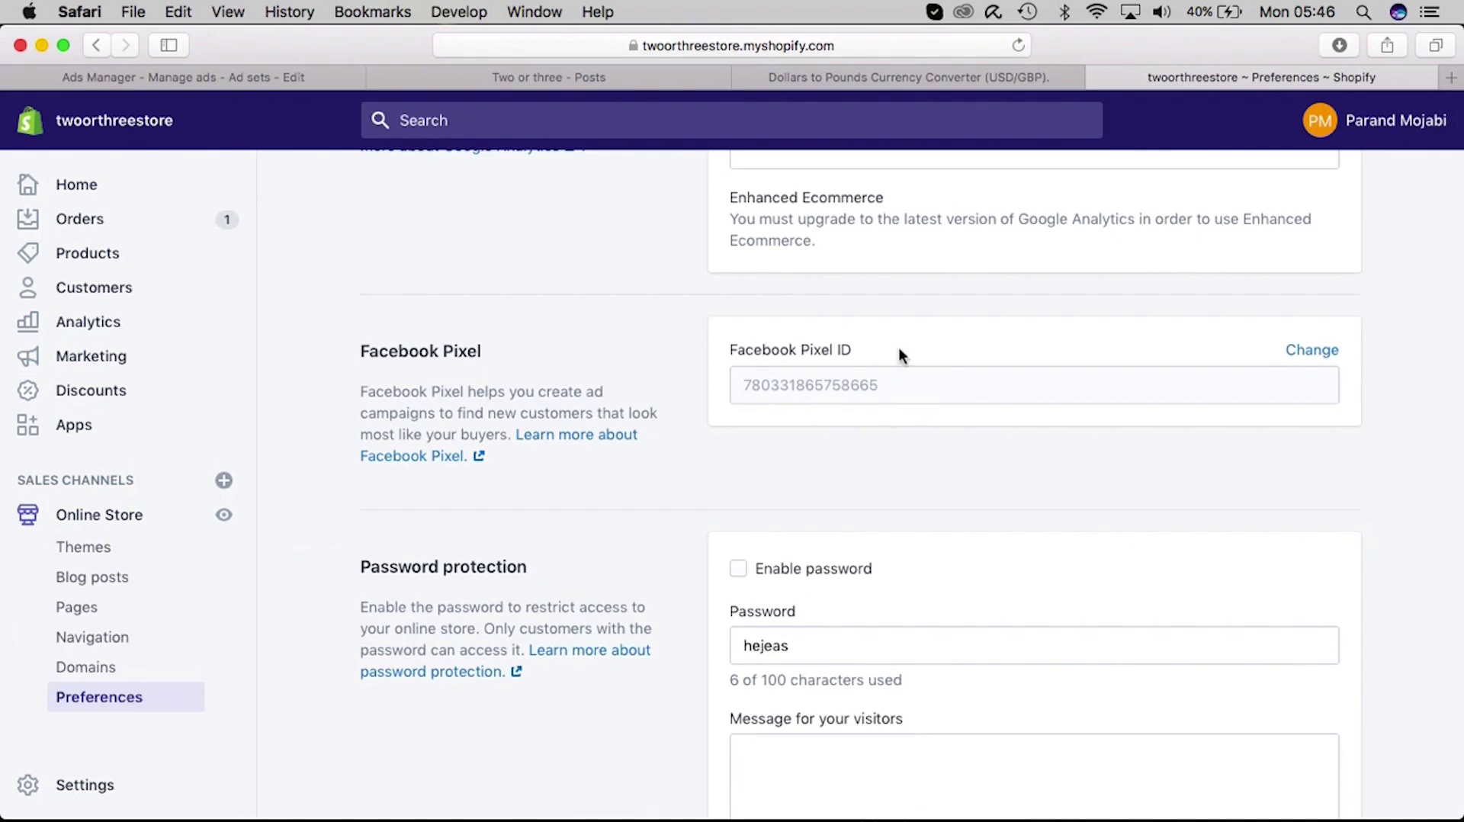
Step: Place the Shopify preferences page beside Ads Manager and compare its Facebook Pixel ID with the pixel of the Plant ww ad set
left_click(299, 78)
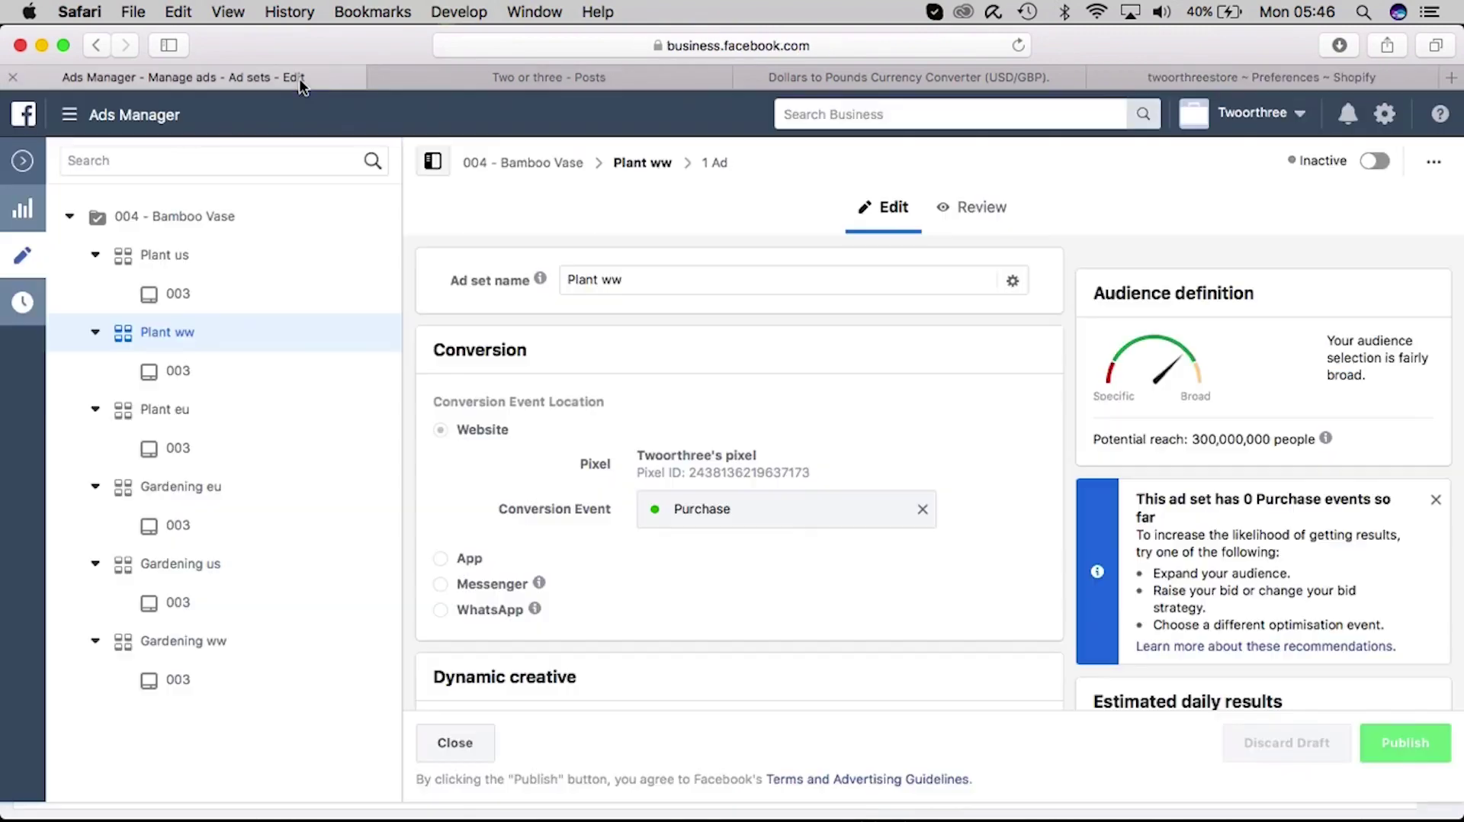
left_click_drag(1250, 83, 656, 67)
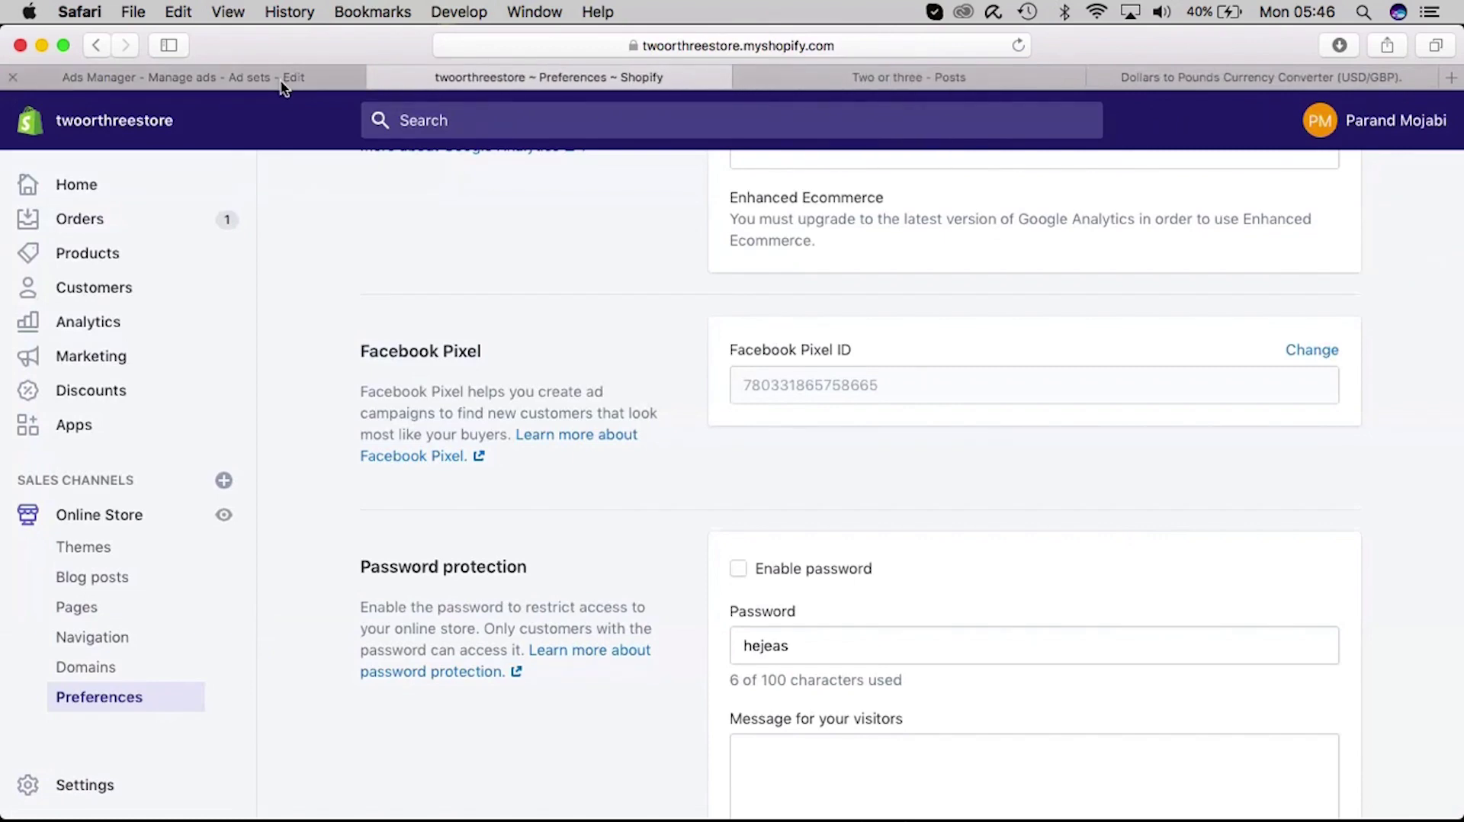
left_click(281, 82)
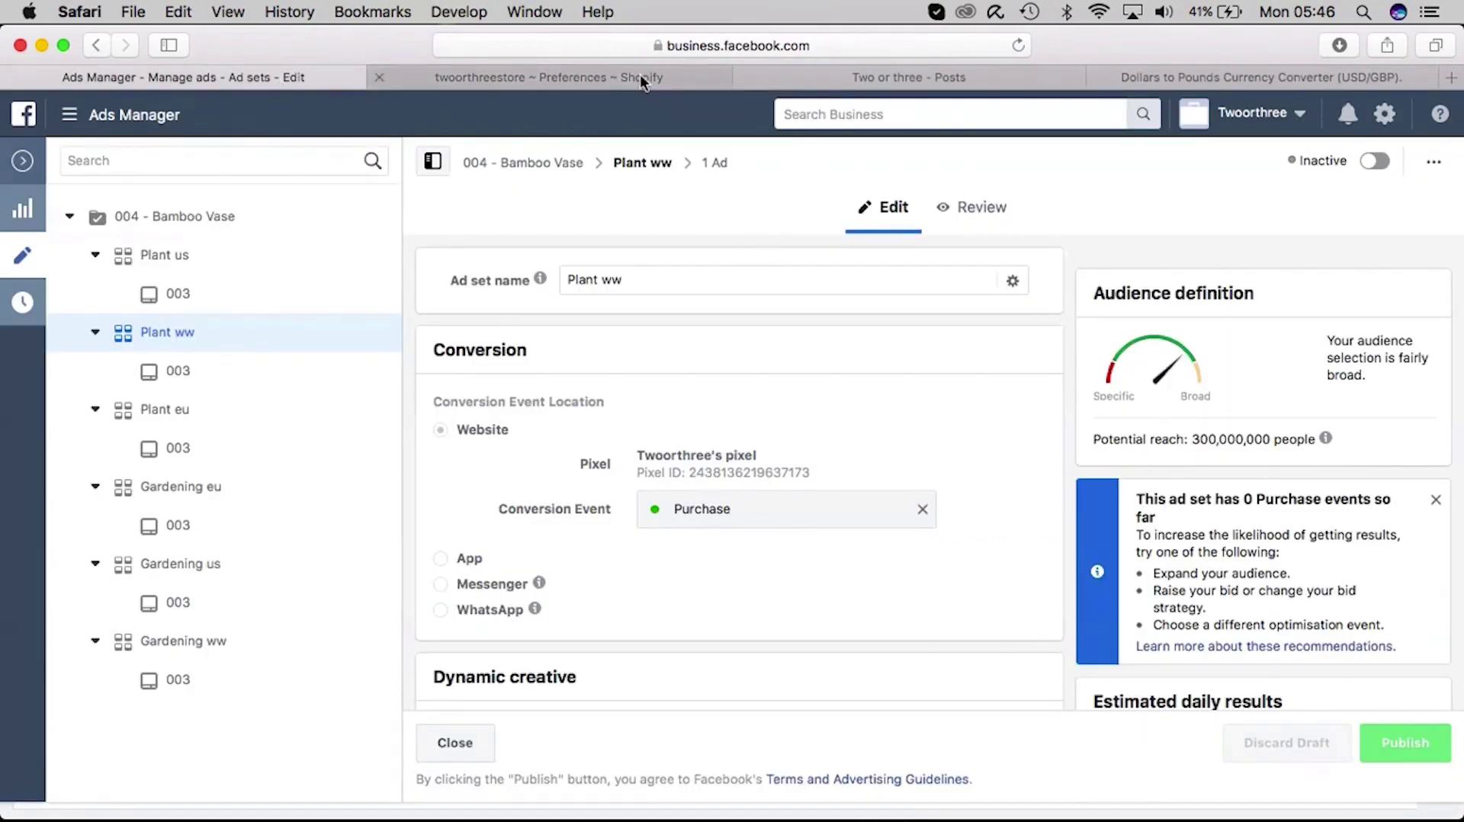
left_click(640, 76)
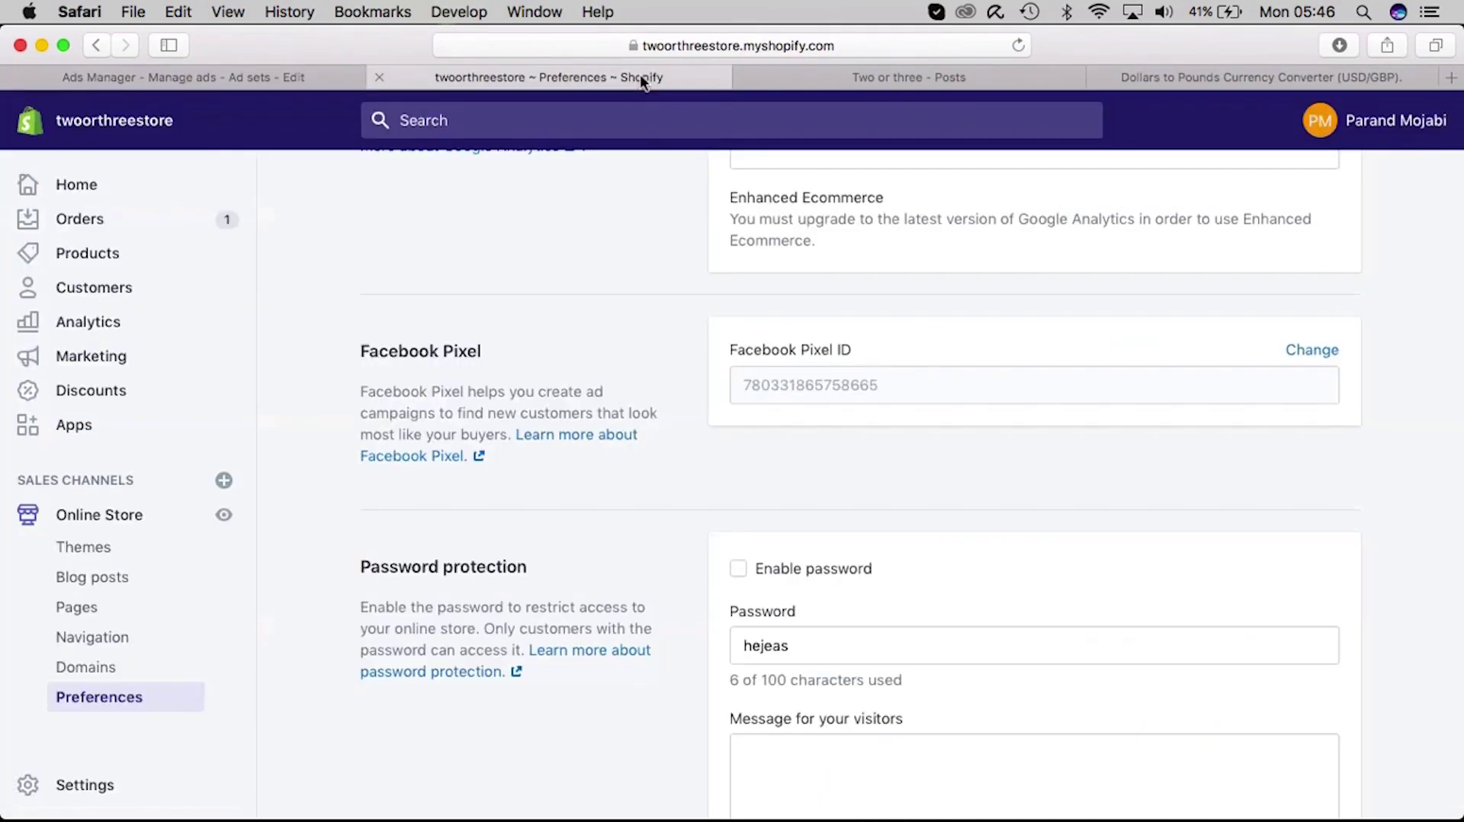
left_click(297, 80)
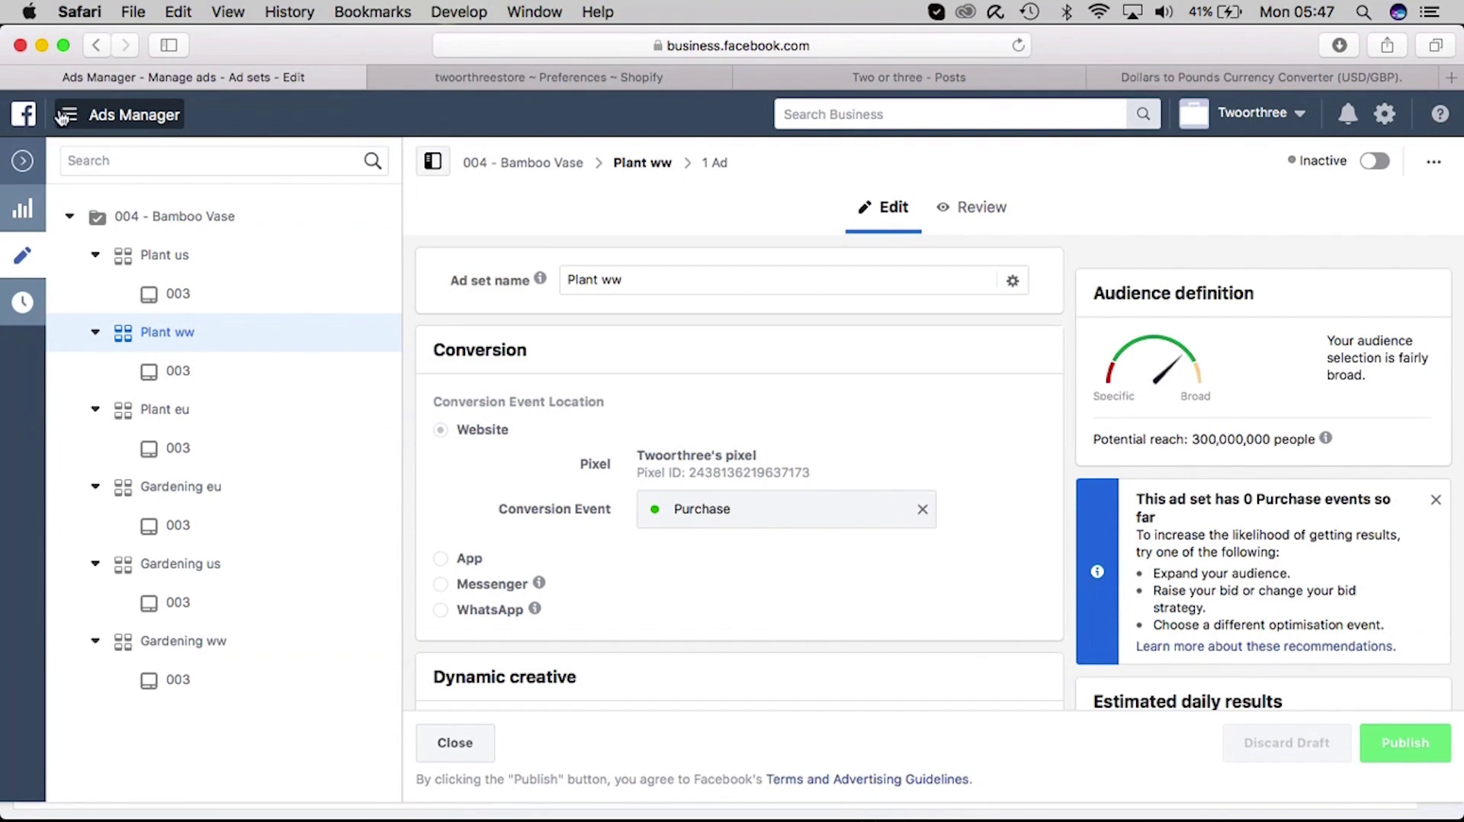
Step: Open the Pixels page in Events Manager and check the available ad accounts, keeping account A1 selected
left_click(134, 116)
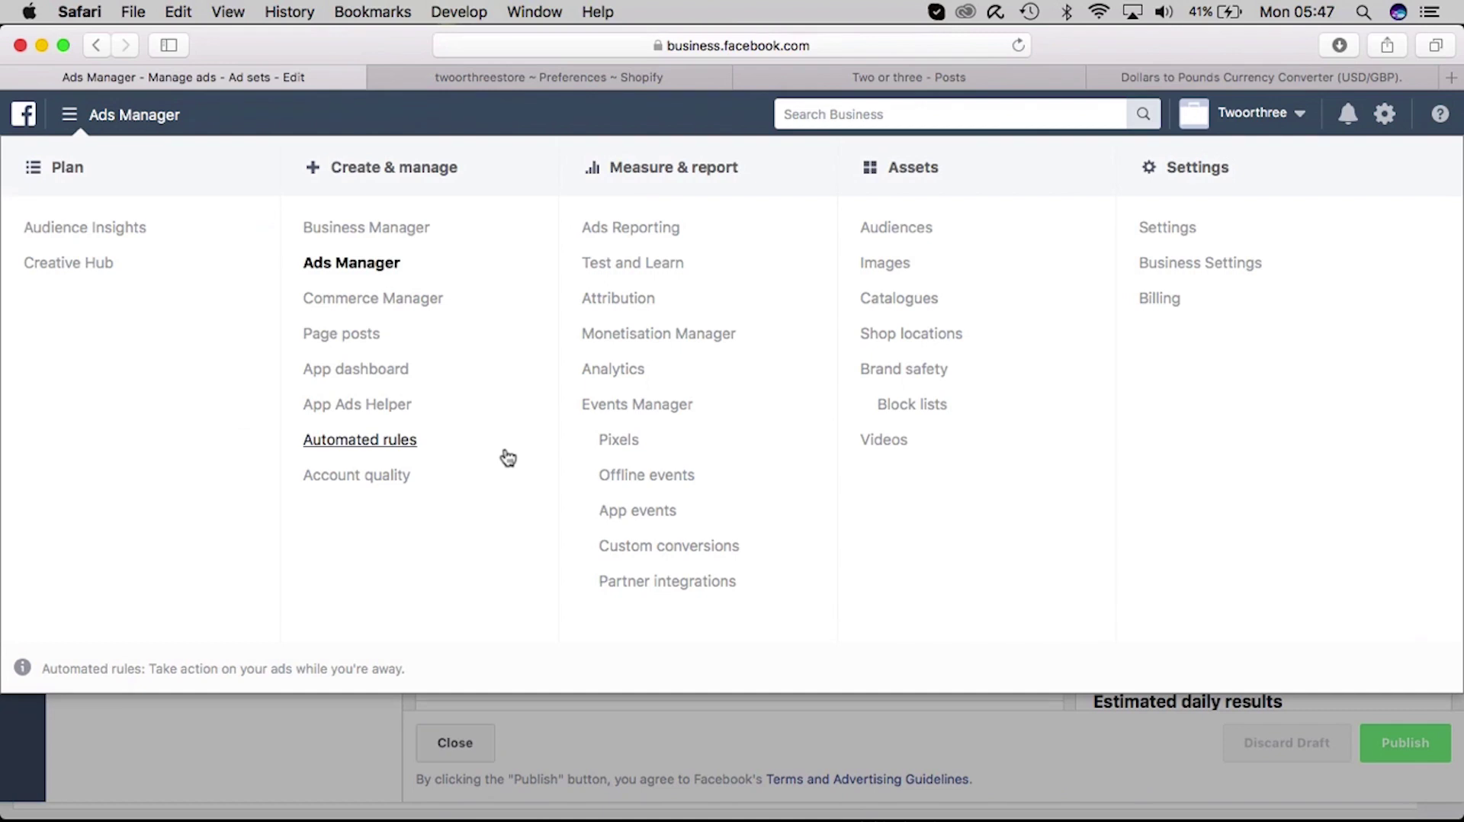
left_click(662, 441)
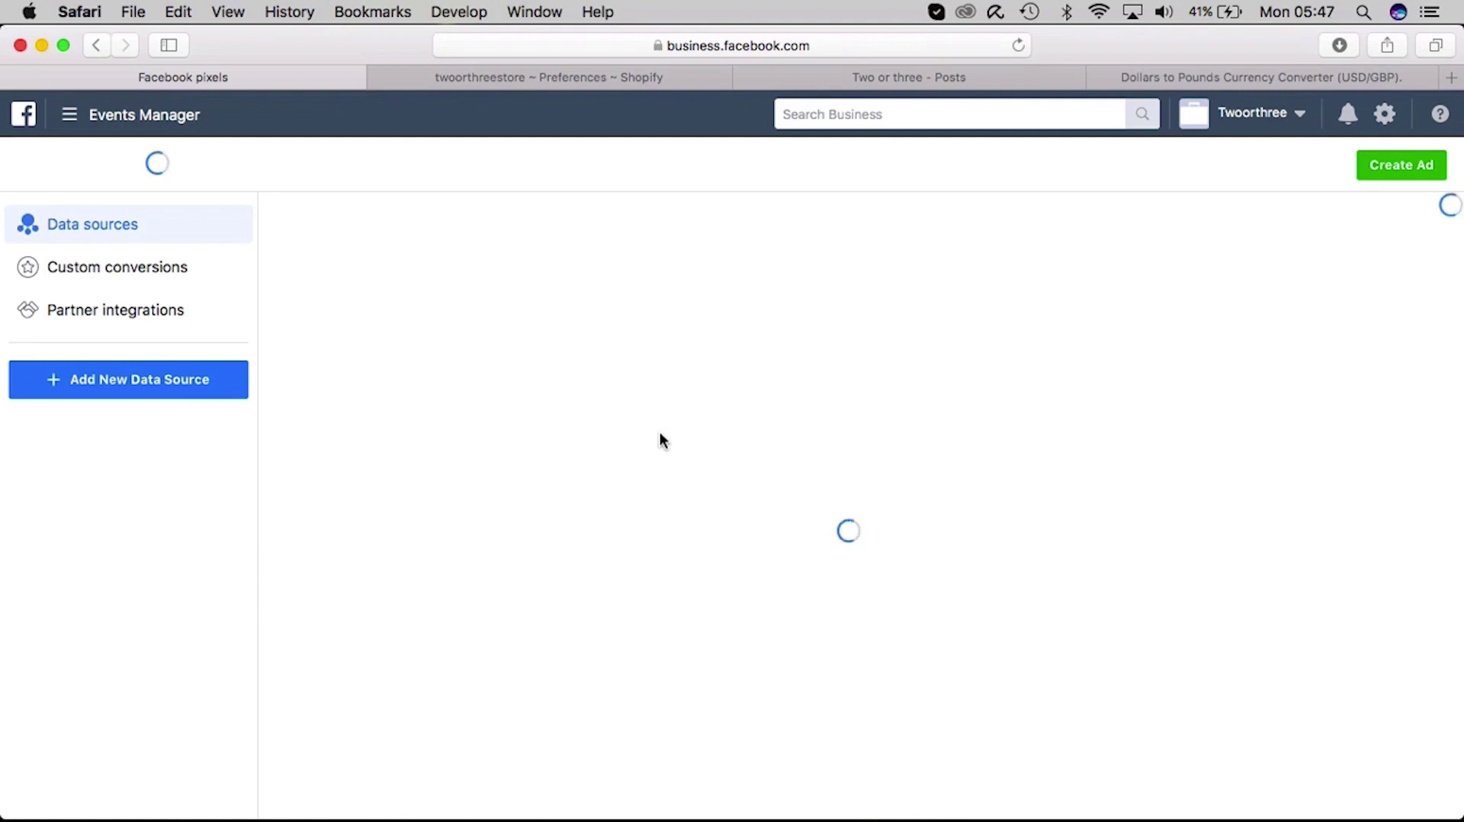
left_click(197, 166)
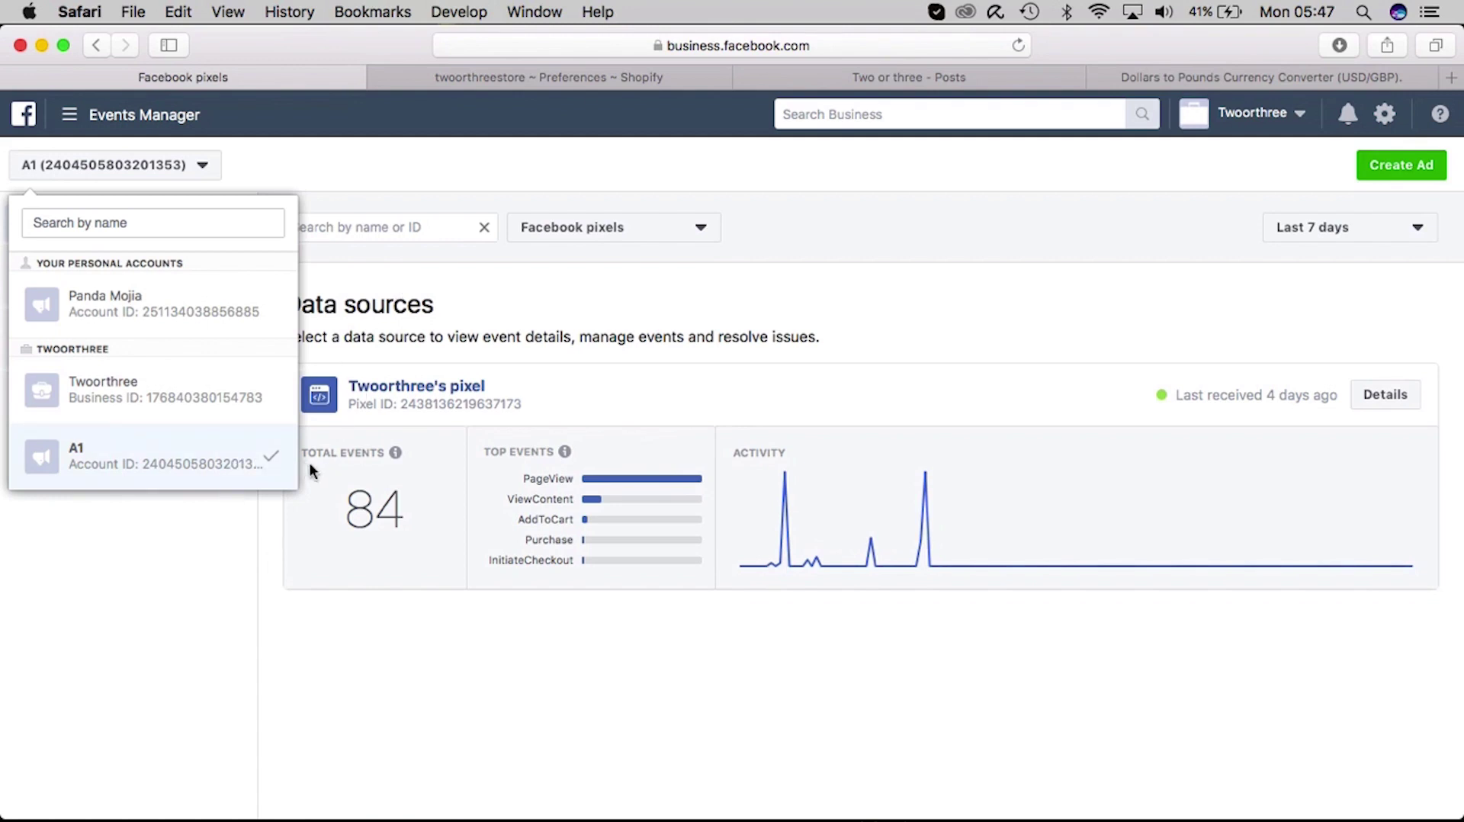
left_click(425, 332)
left_click(149, 165)
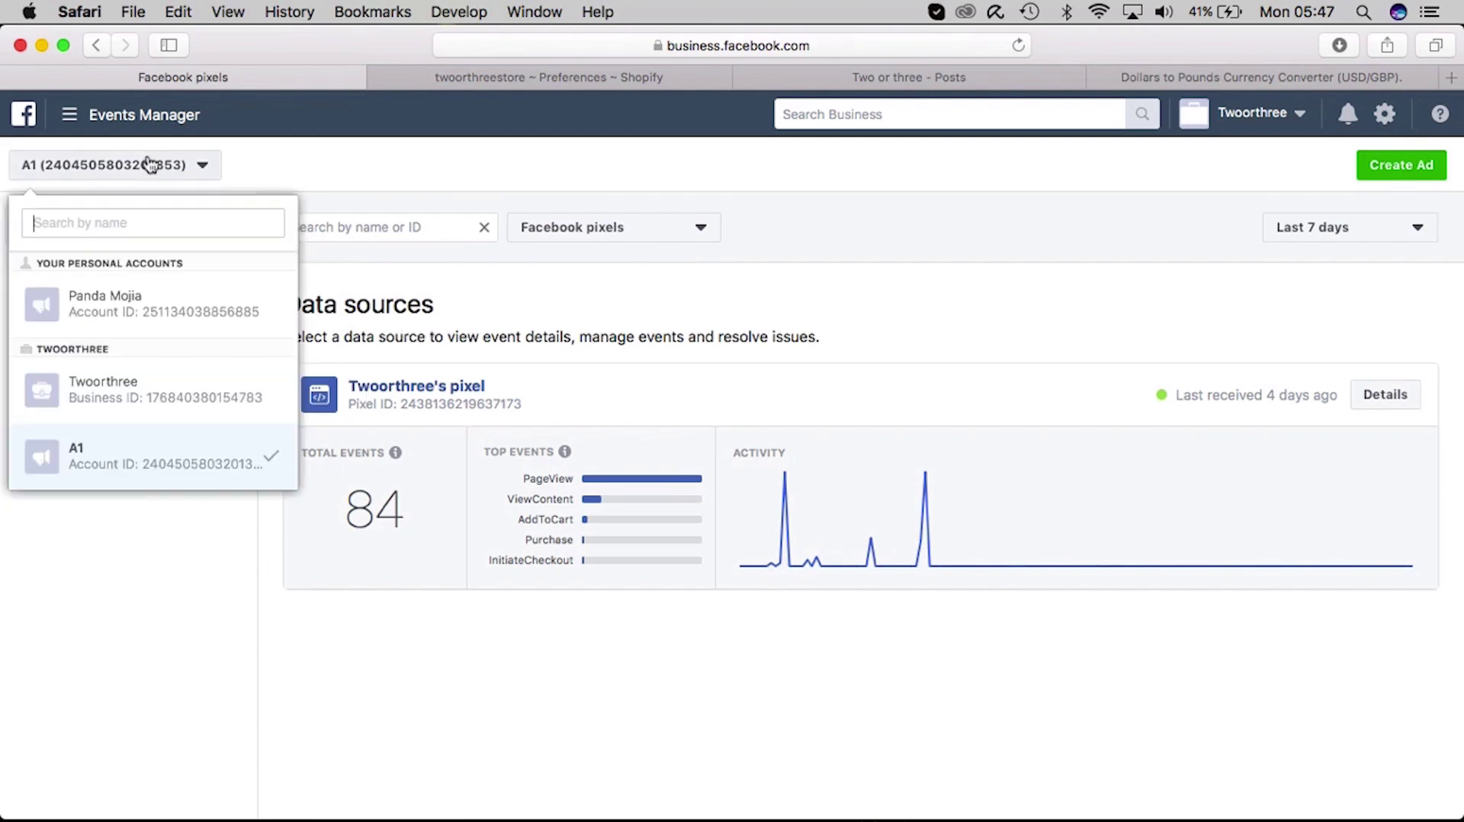
left_click(461, 321)
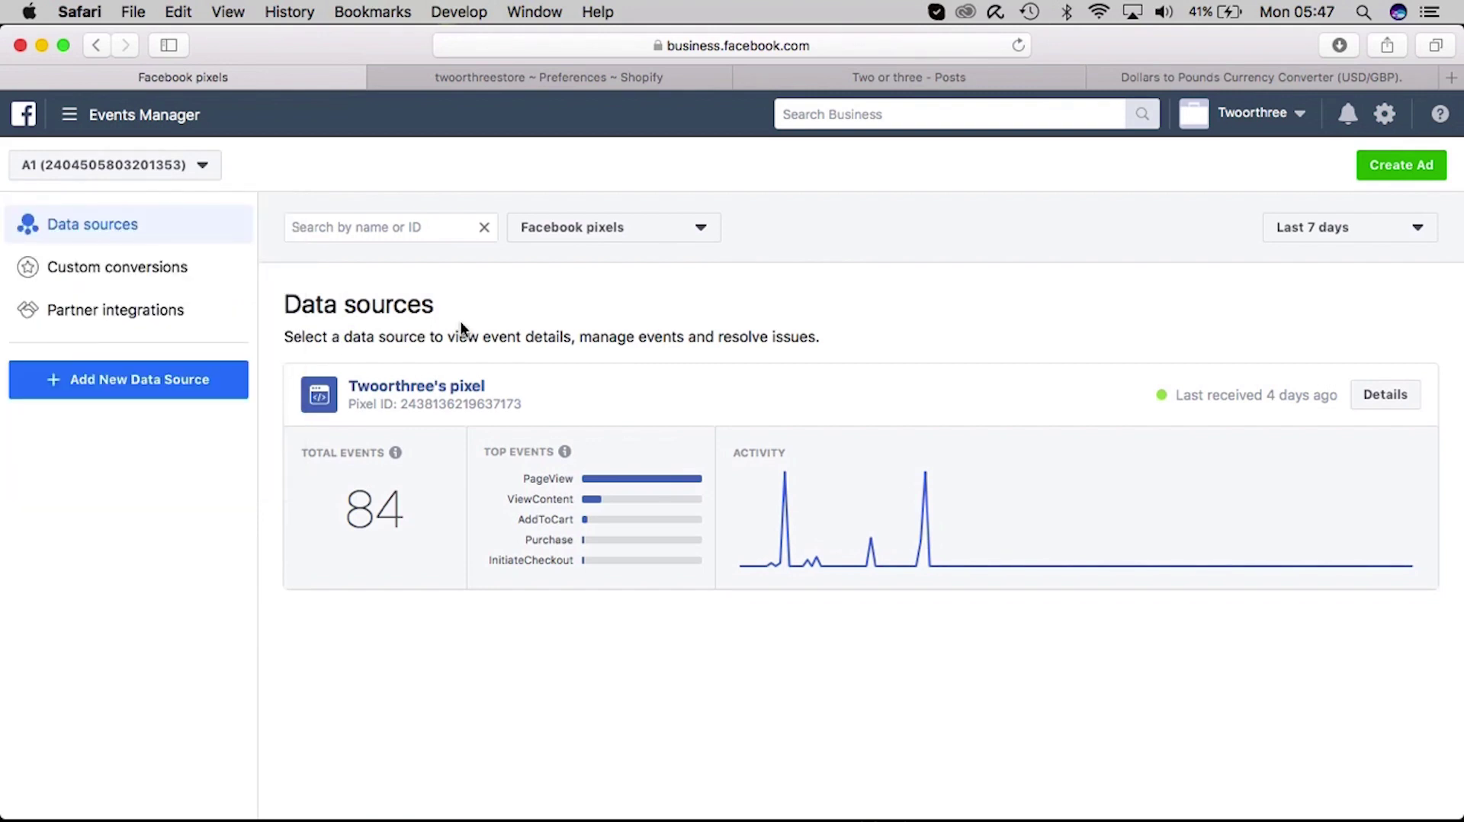
left_click(102, 167)
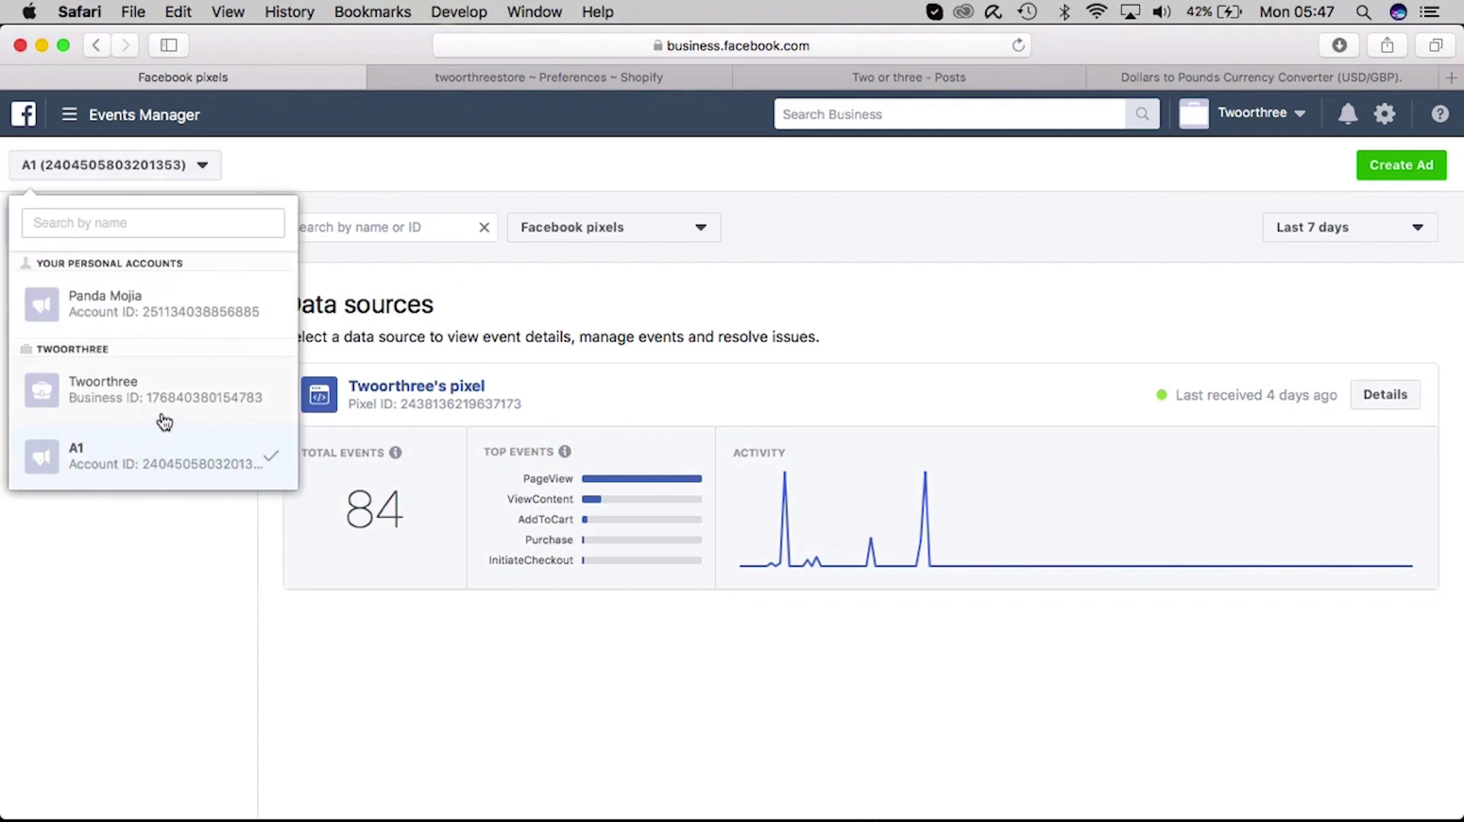
left_click(199, 466)
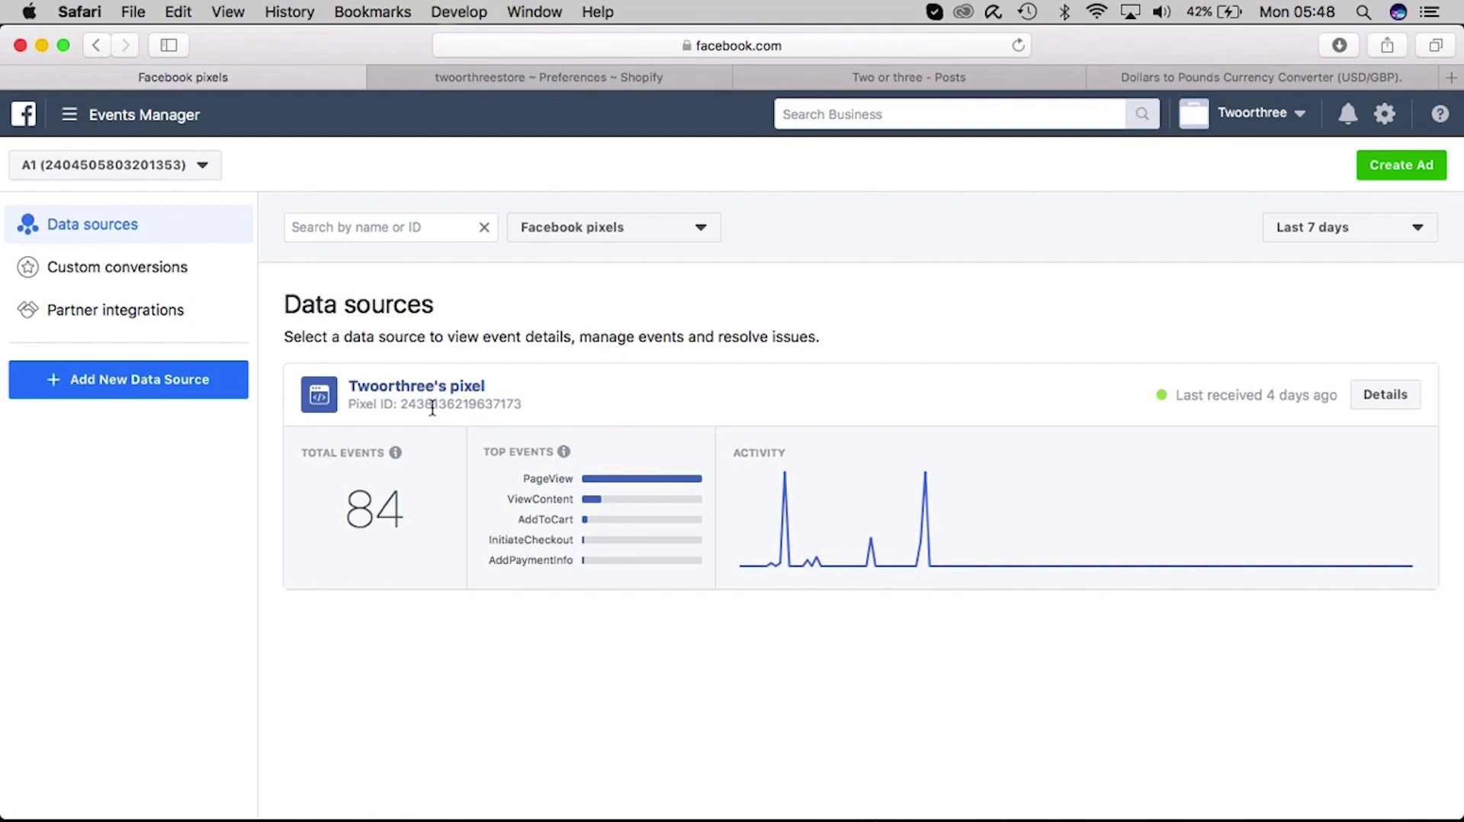
Step: Open the details of Twoorthree's pixel and examine its events, setup options and the list of selectable pixels
left_click(475, 394)
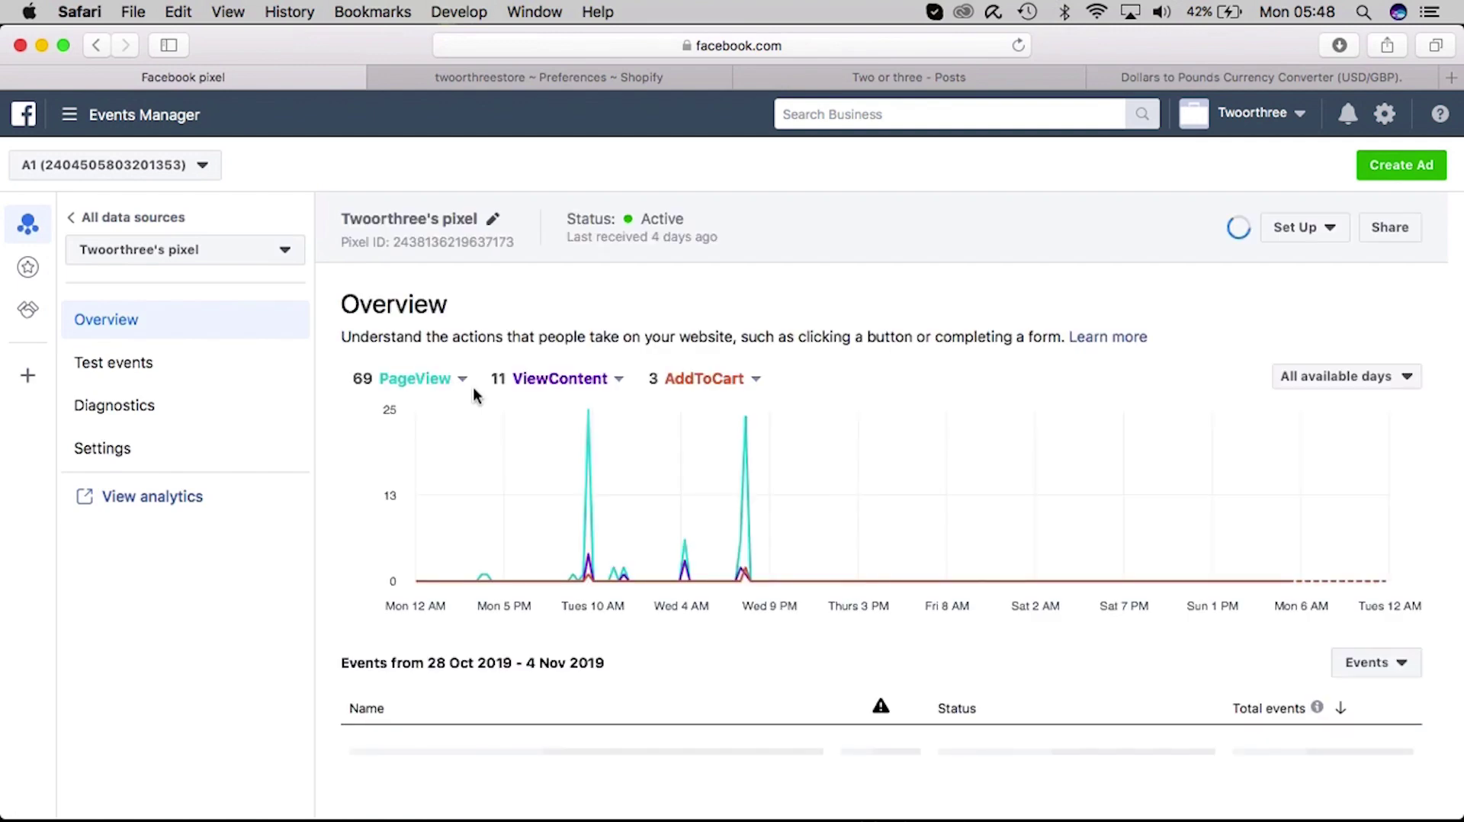
scroll(472, 387, "down", 2)
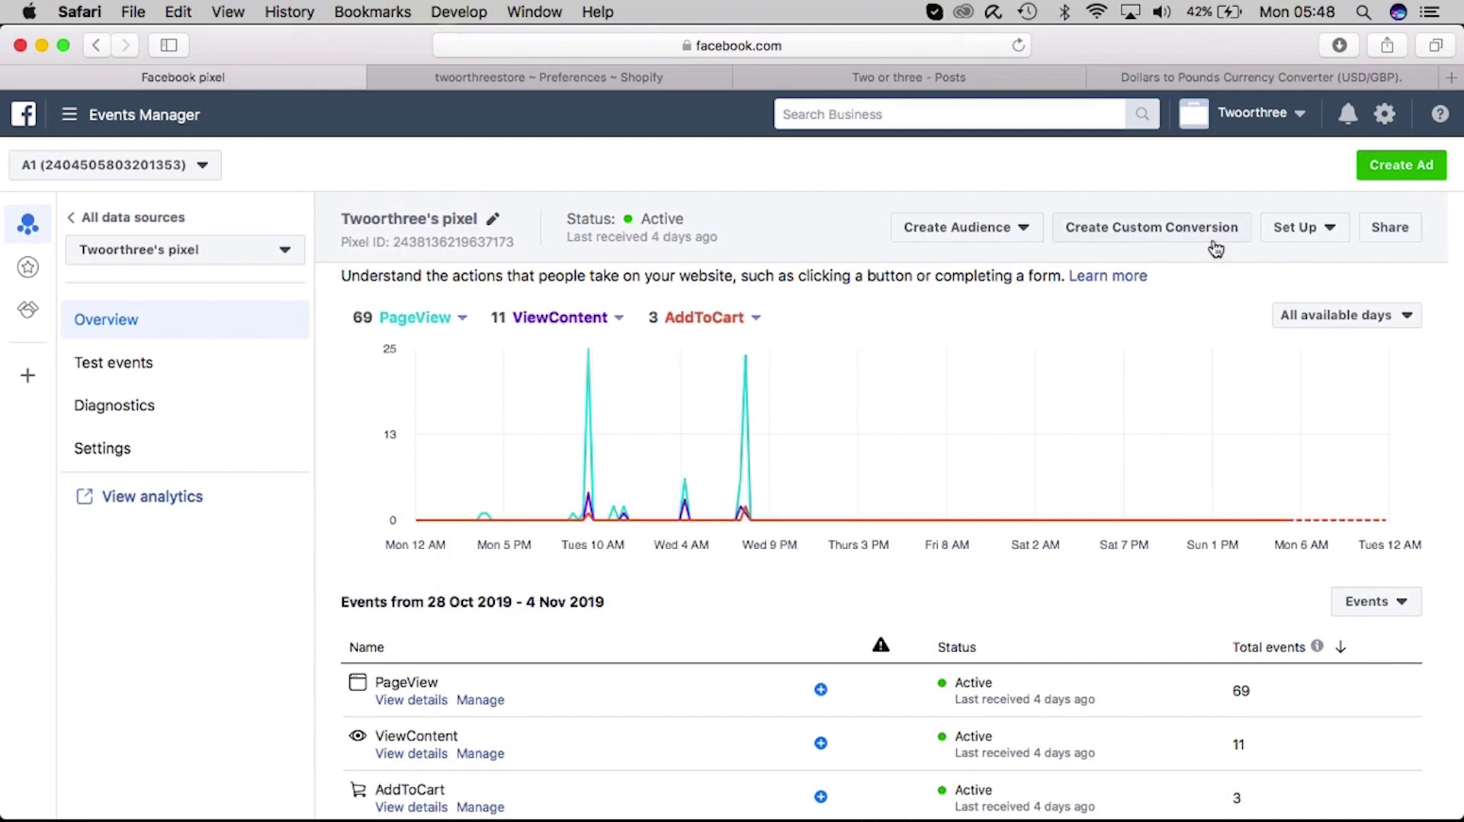
left_click(1303, 231)
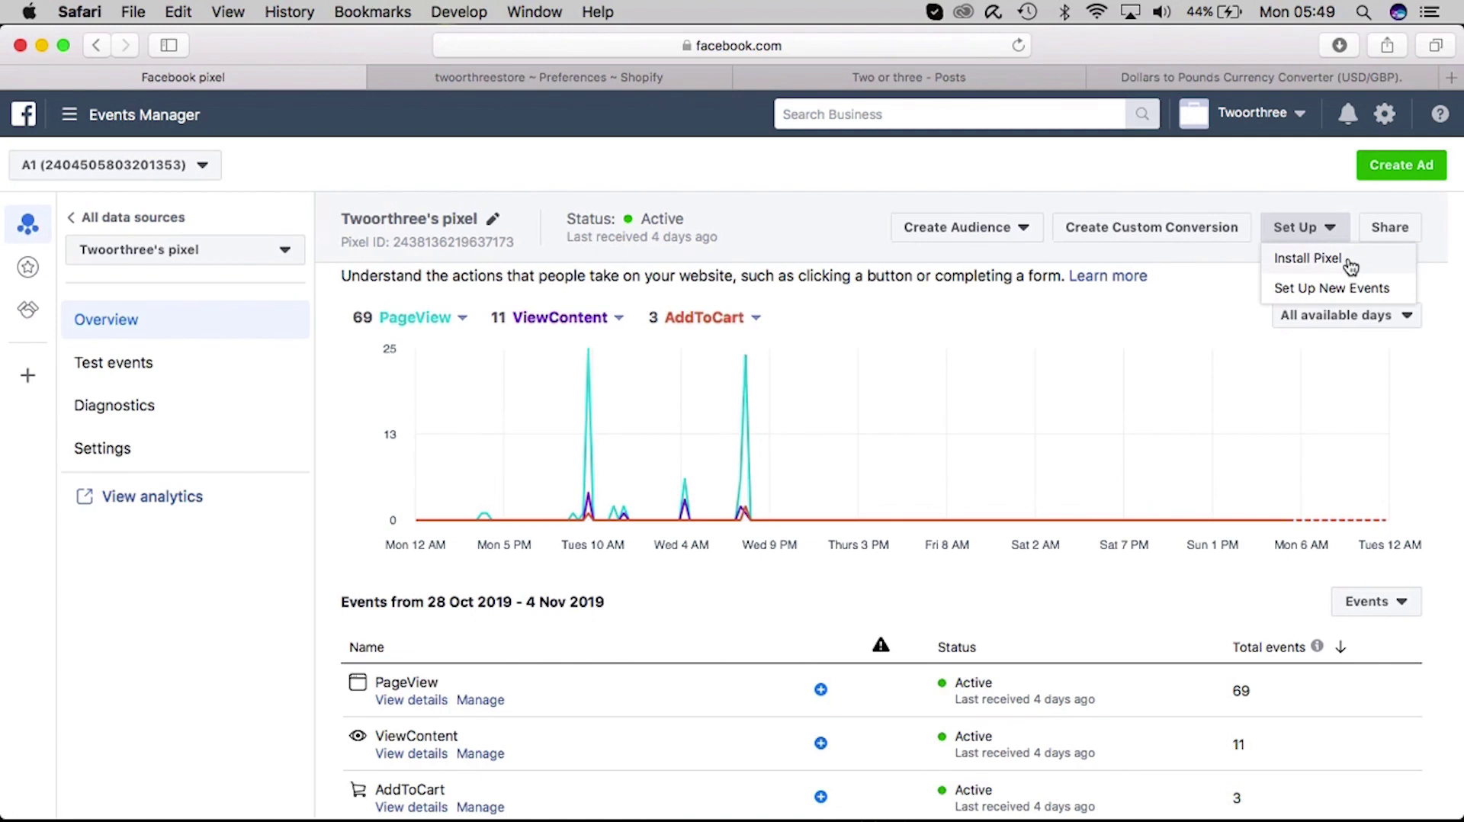
left_click(285, 254)
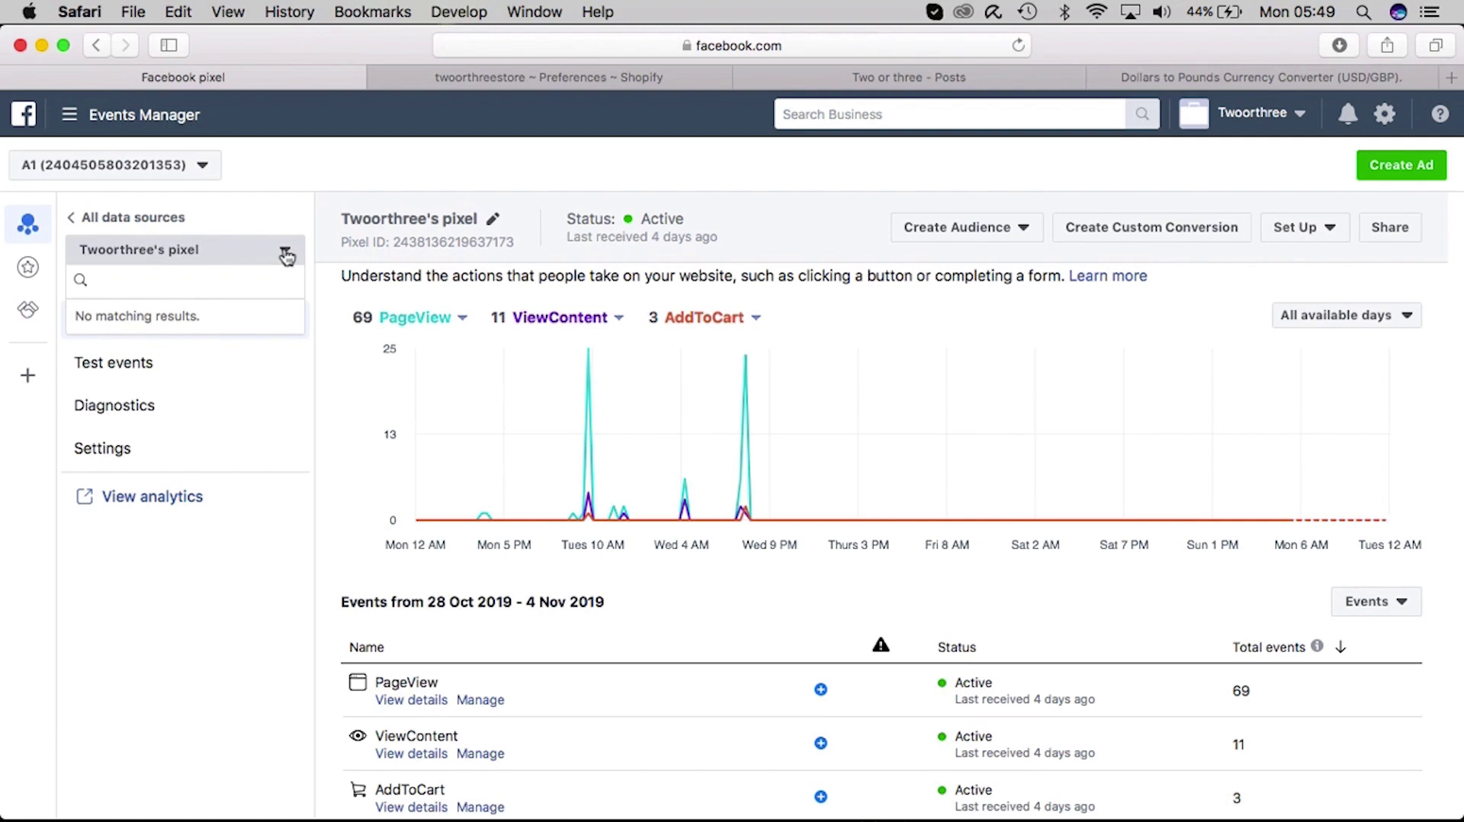
Step: Start installing Twoorthree's pixel through a partner integration, choosing Shopify (online) as the partner
left_click(203, 167)
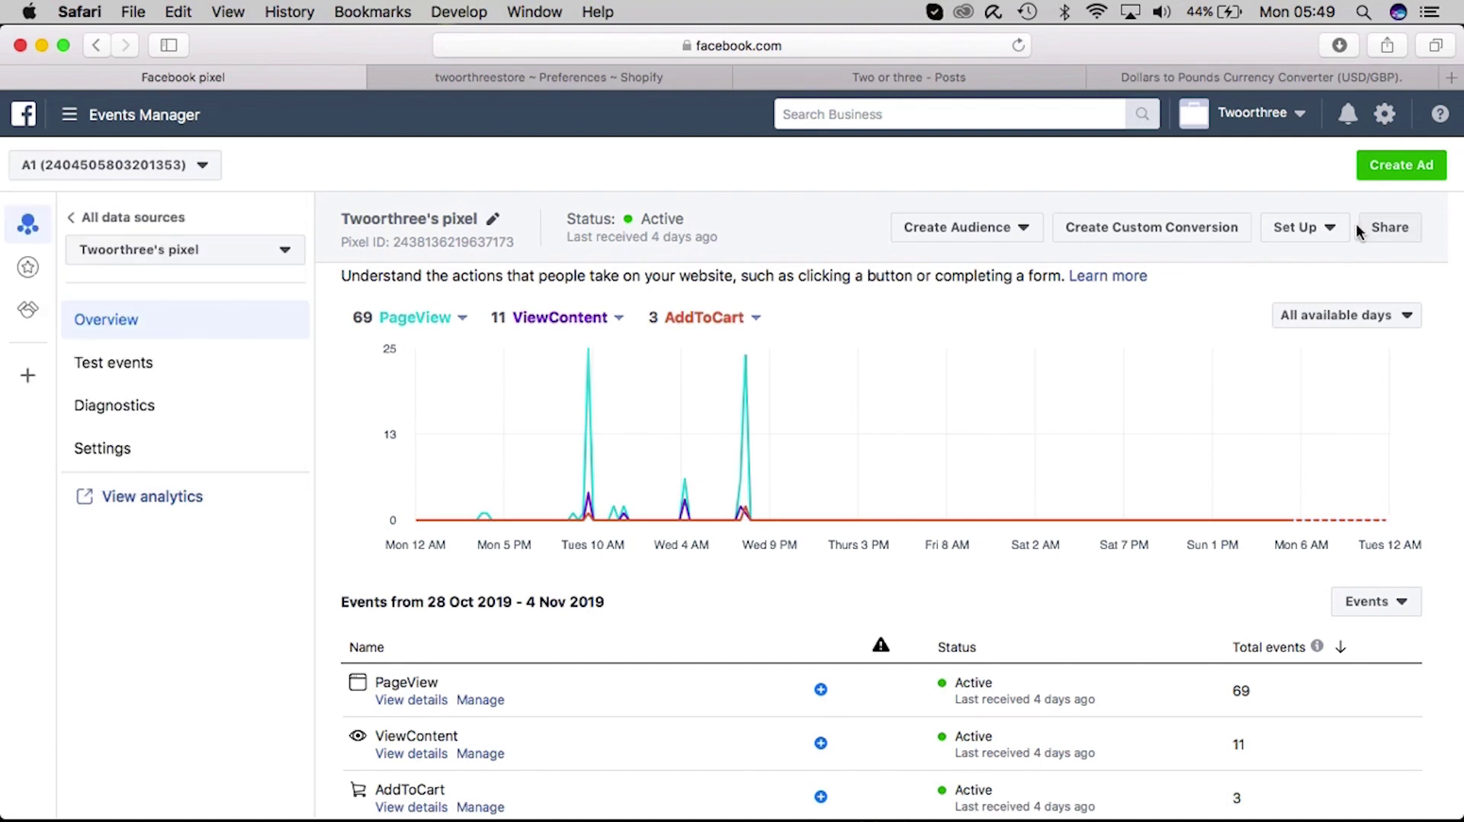
left_click(1316, 229)
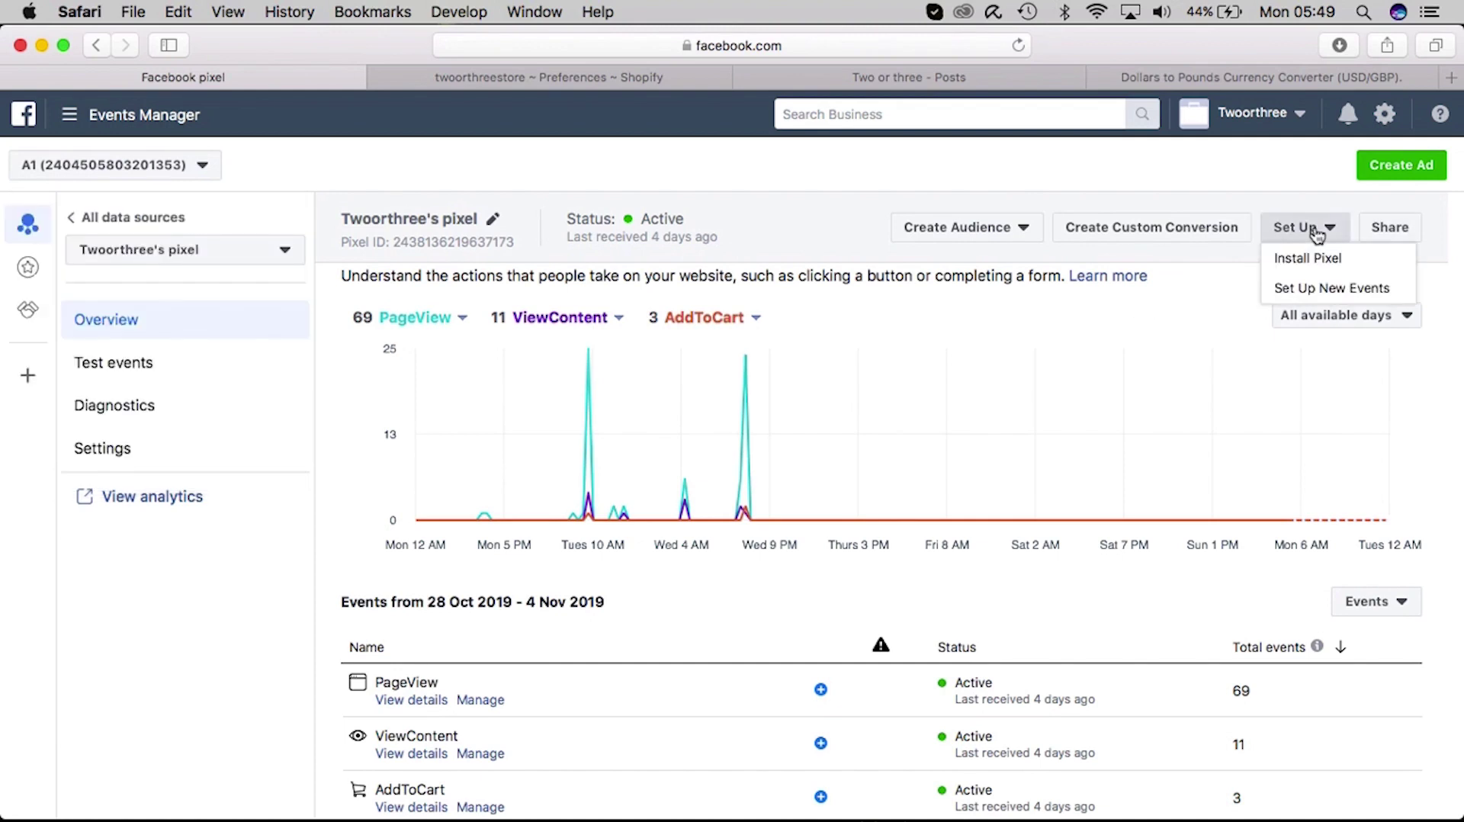
left_click(1333, 268)
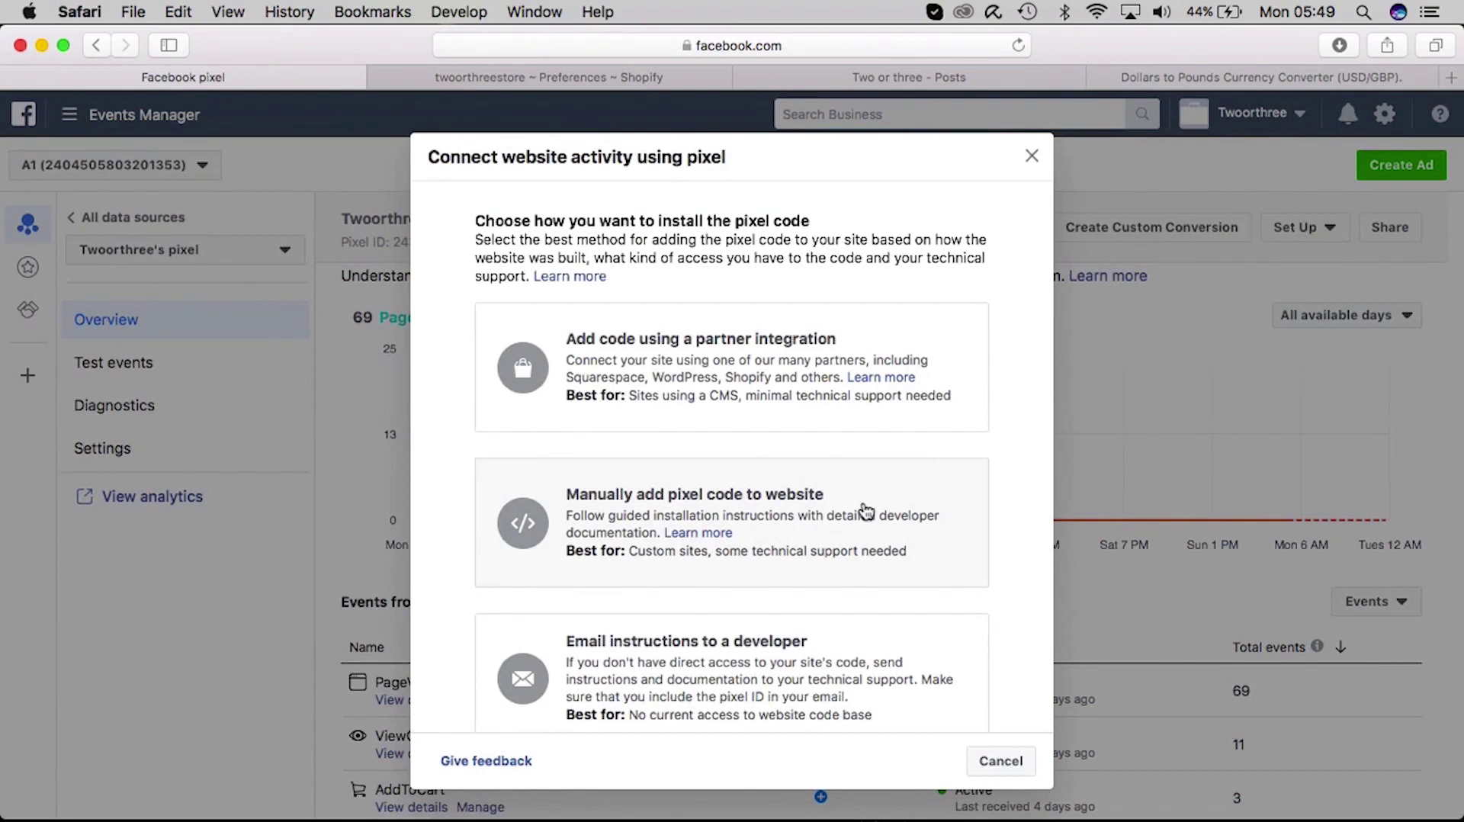
key("Escape")
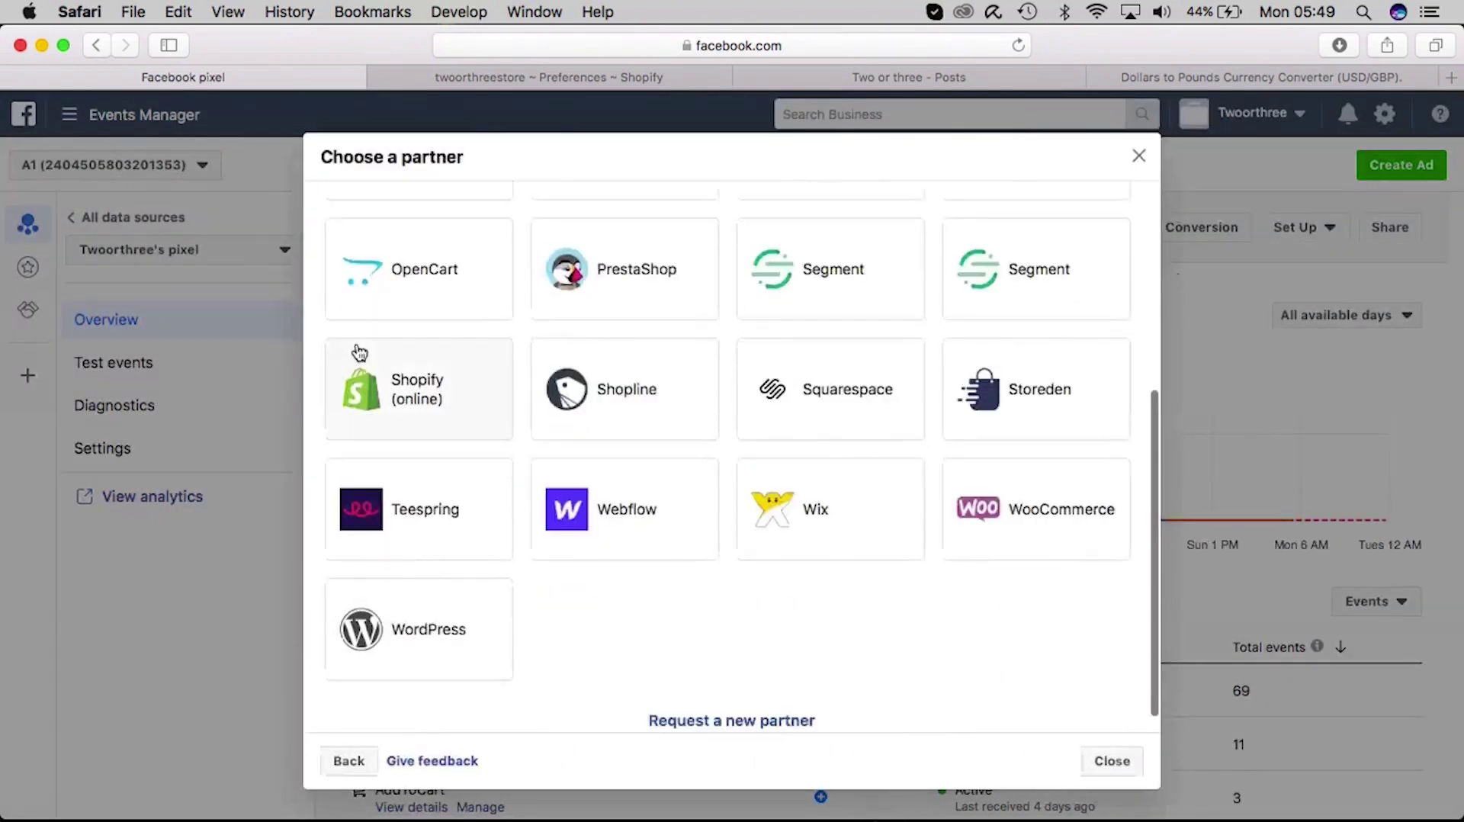
left_click(369, 362)
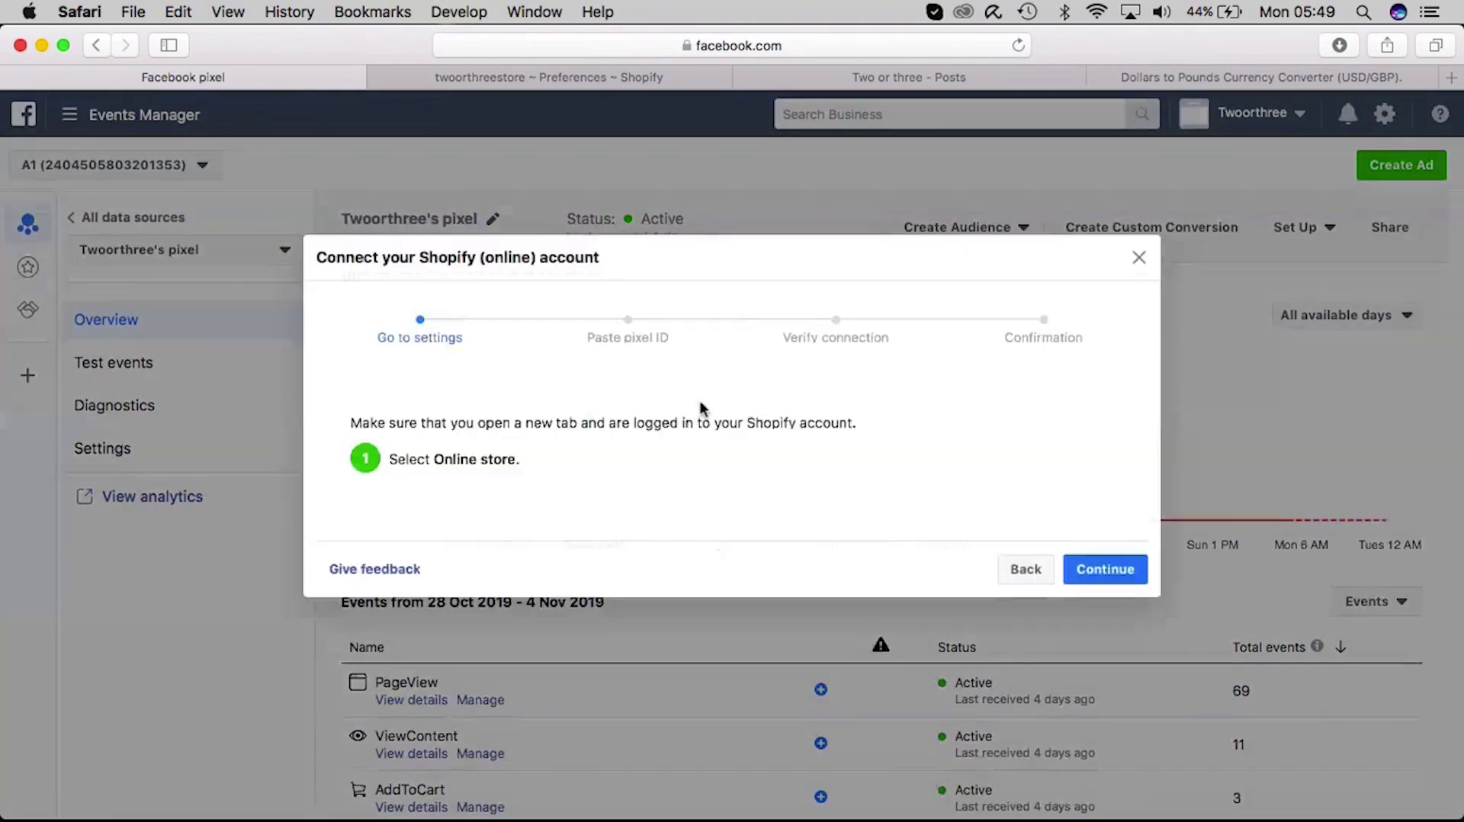
Step: Advance the Shopify connection guide to the Paste pixel ID stage and copy the pixel ID given there
scroll(701, 408, "down", 5)
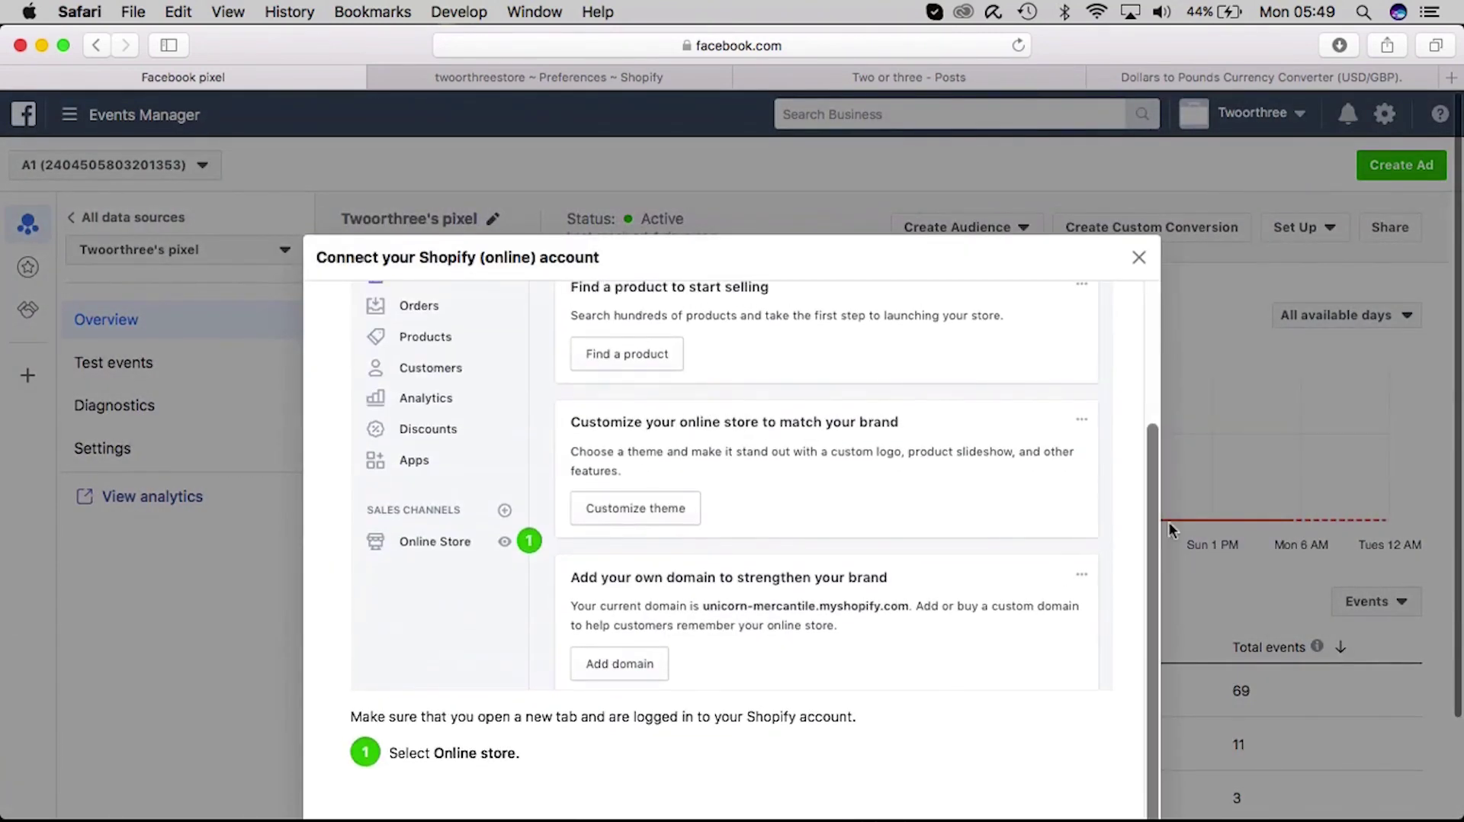
left_click(1100, 743)
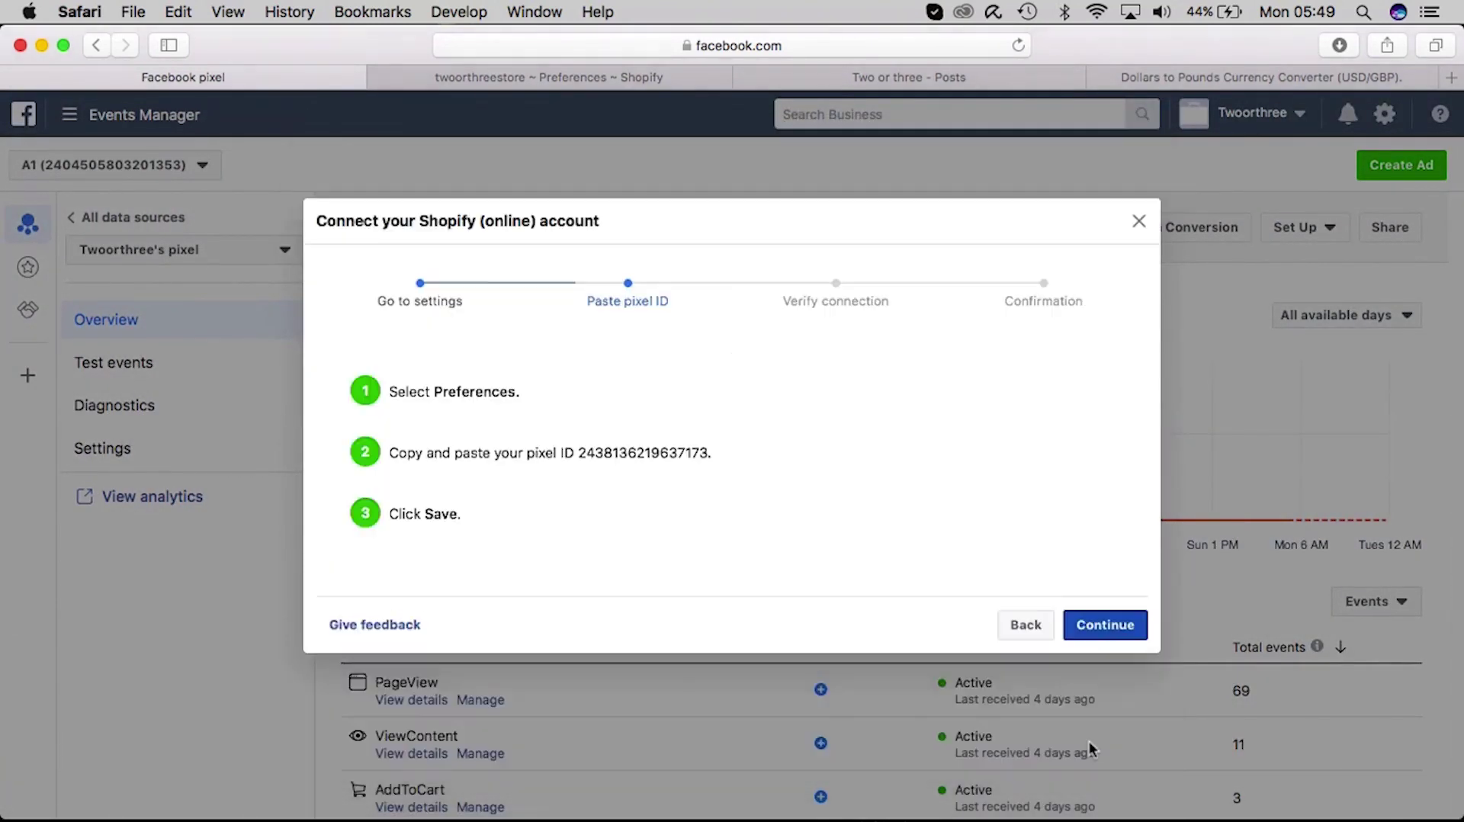
scroll(1092, 751, "down", 5)
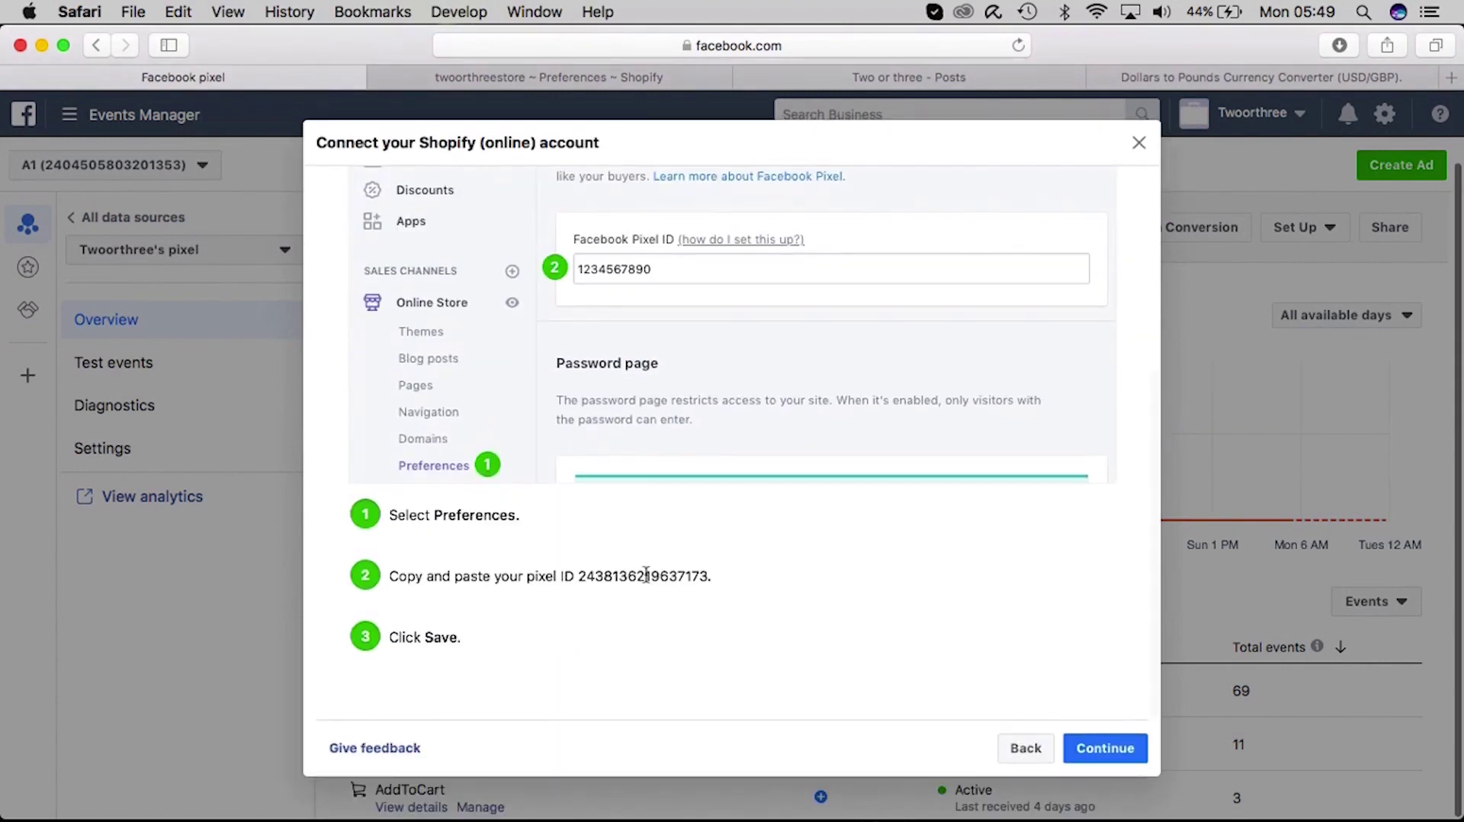
left_click(631, 577)
key("super+c")
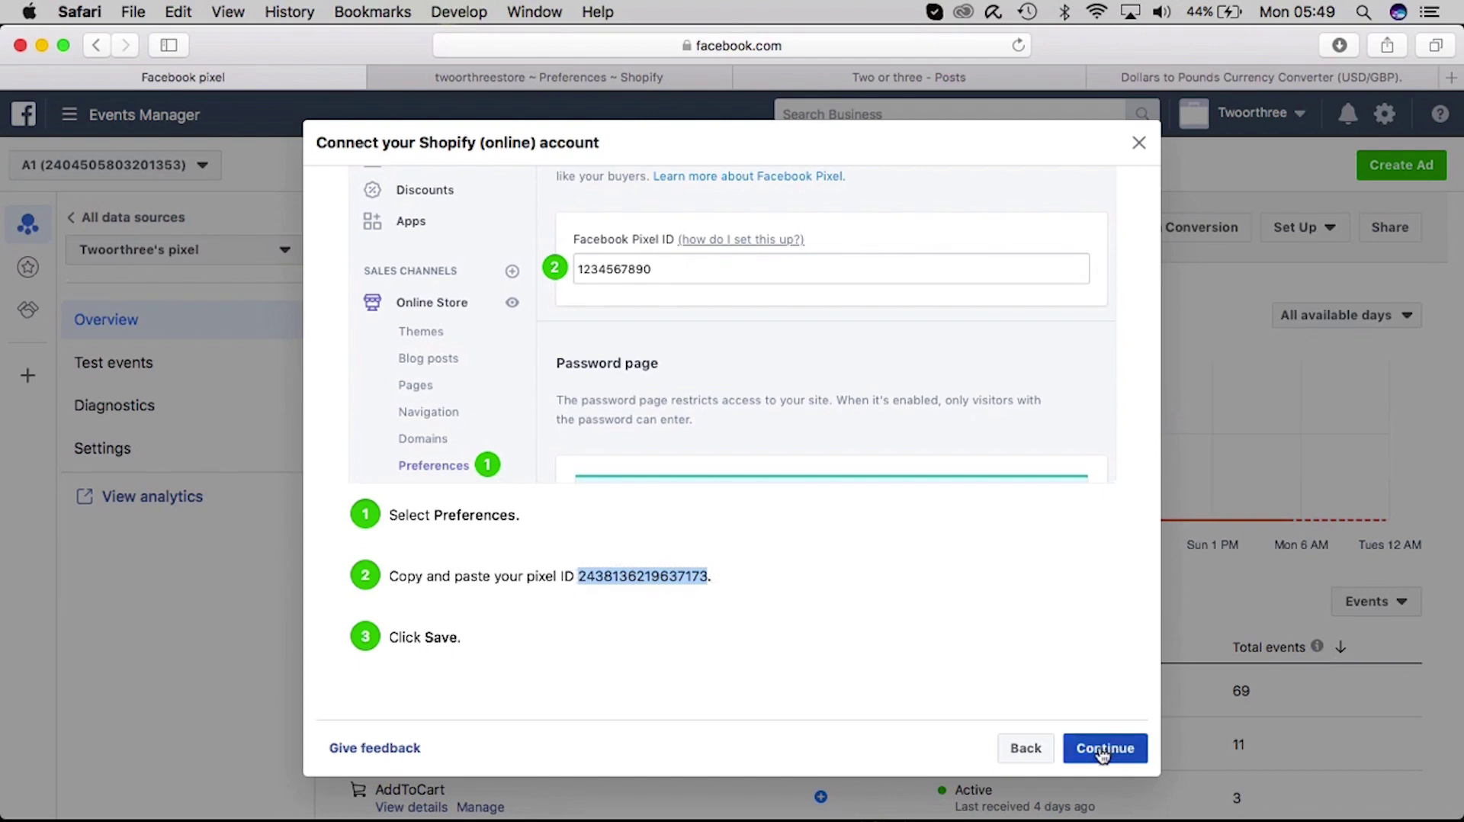
Step: Replace the Facebook Pixel ID in the Shopify store preferences with the copied ID and save the settings
left_click(615, 75)
left_click(1331, 368)
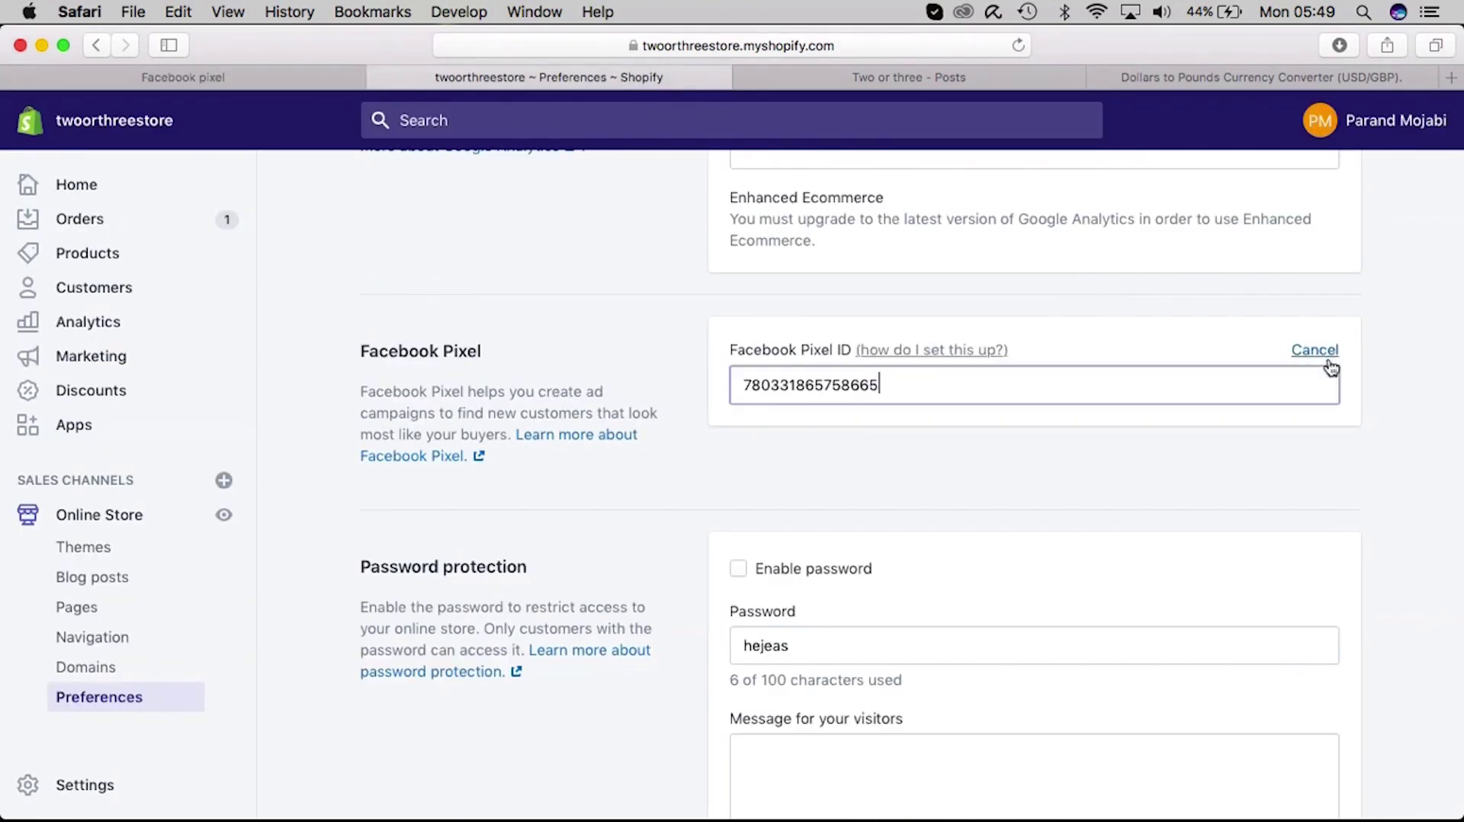
triple_click(1011, 379)
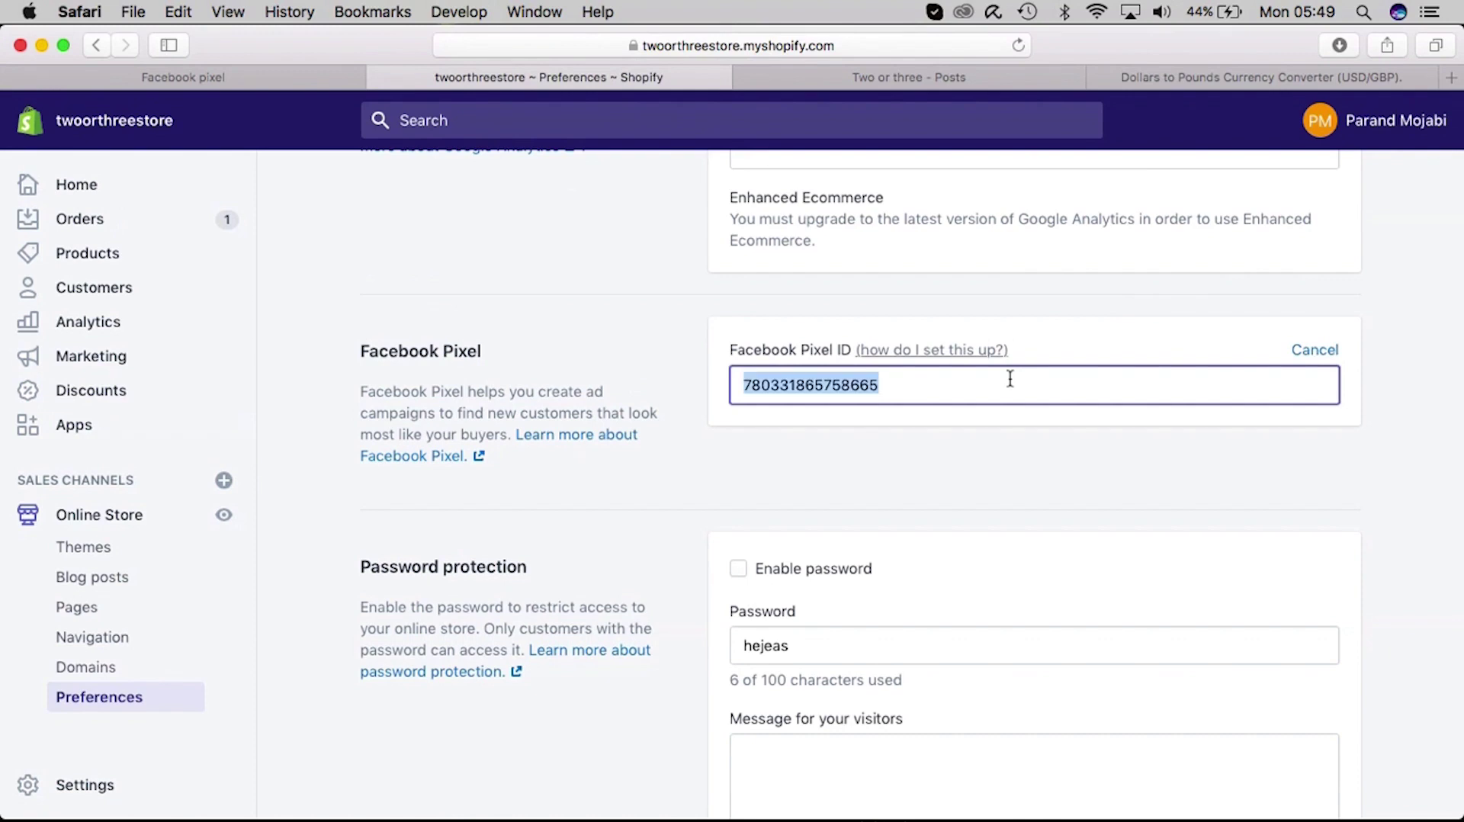
key("super+v")
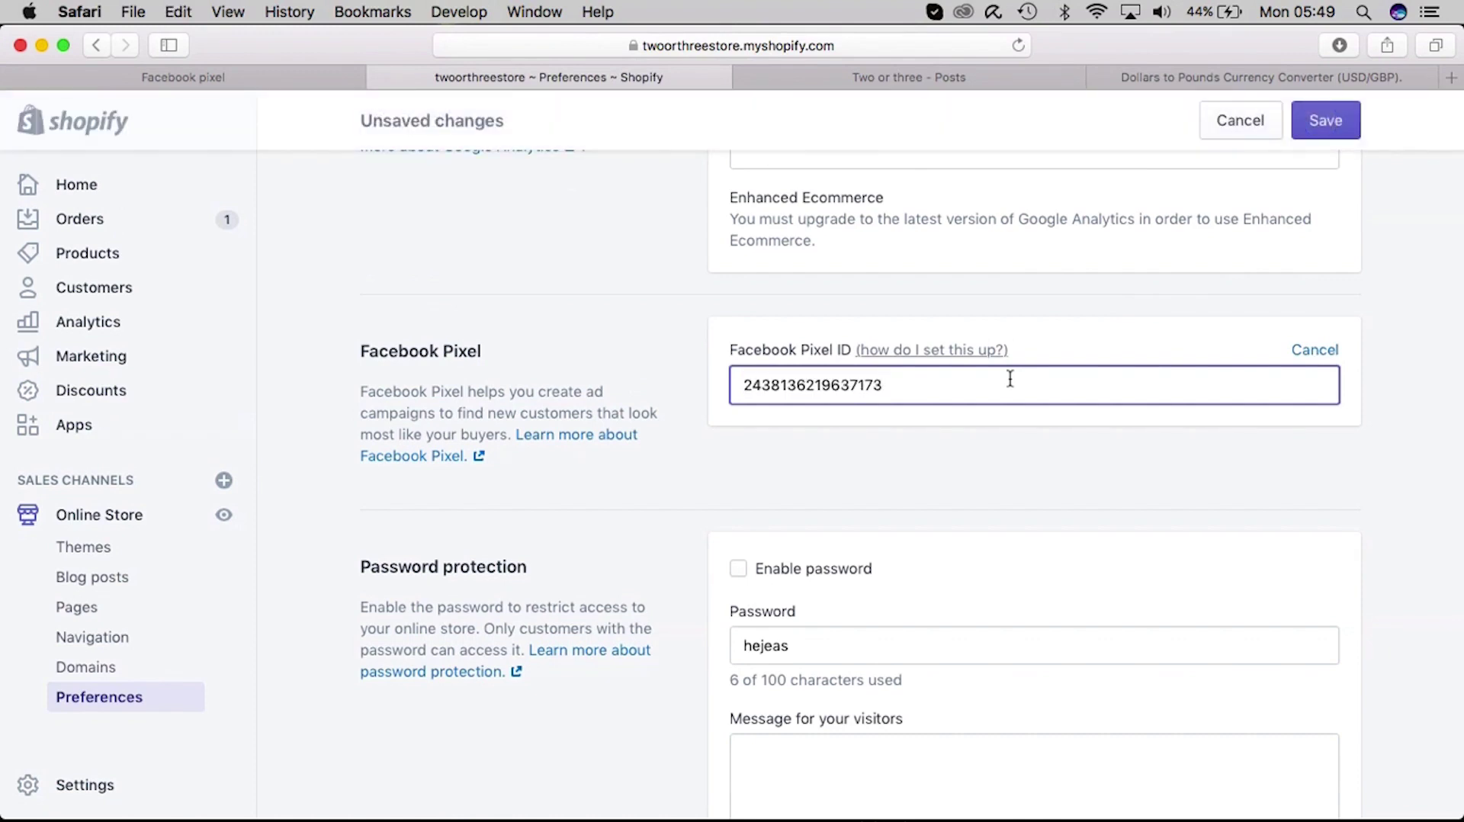
key("Return")
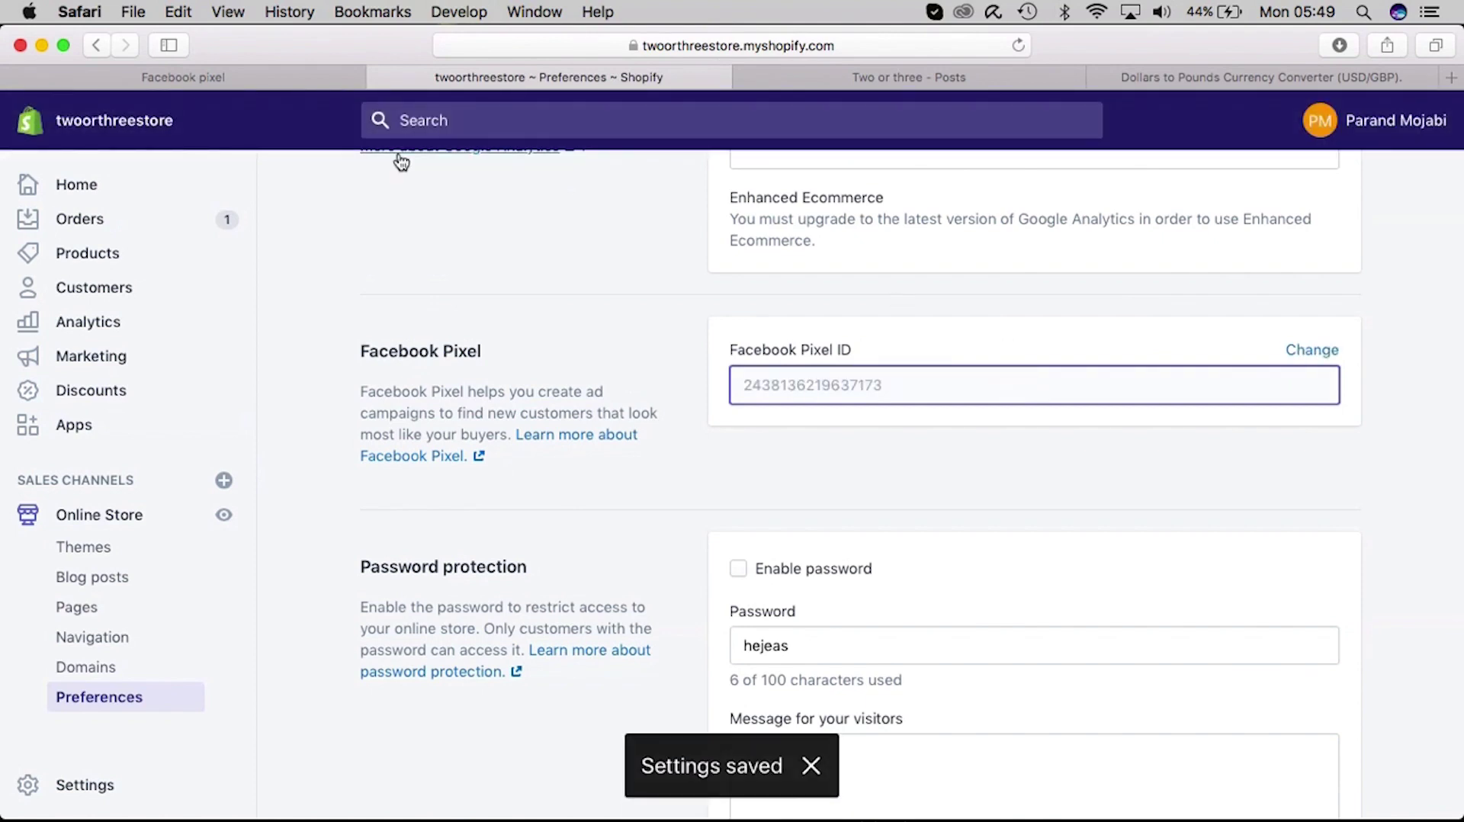
Step: Return to Events Manager, complete the Shopify connection guide through Verify connection and Confirmation, and close it
left_click(319, 79)
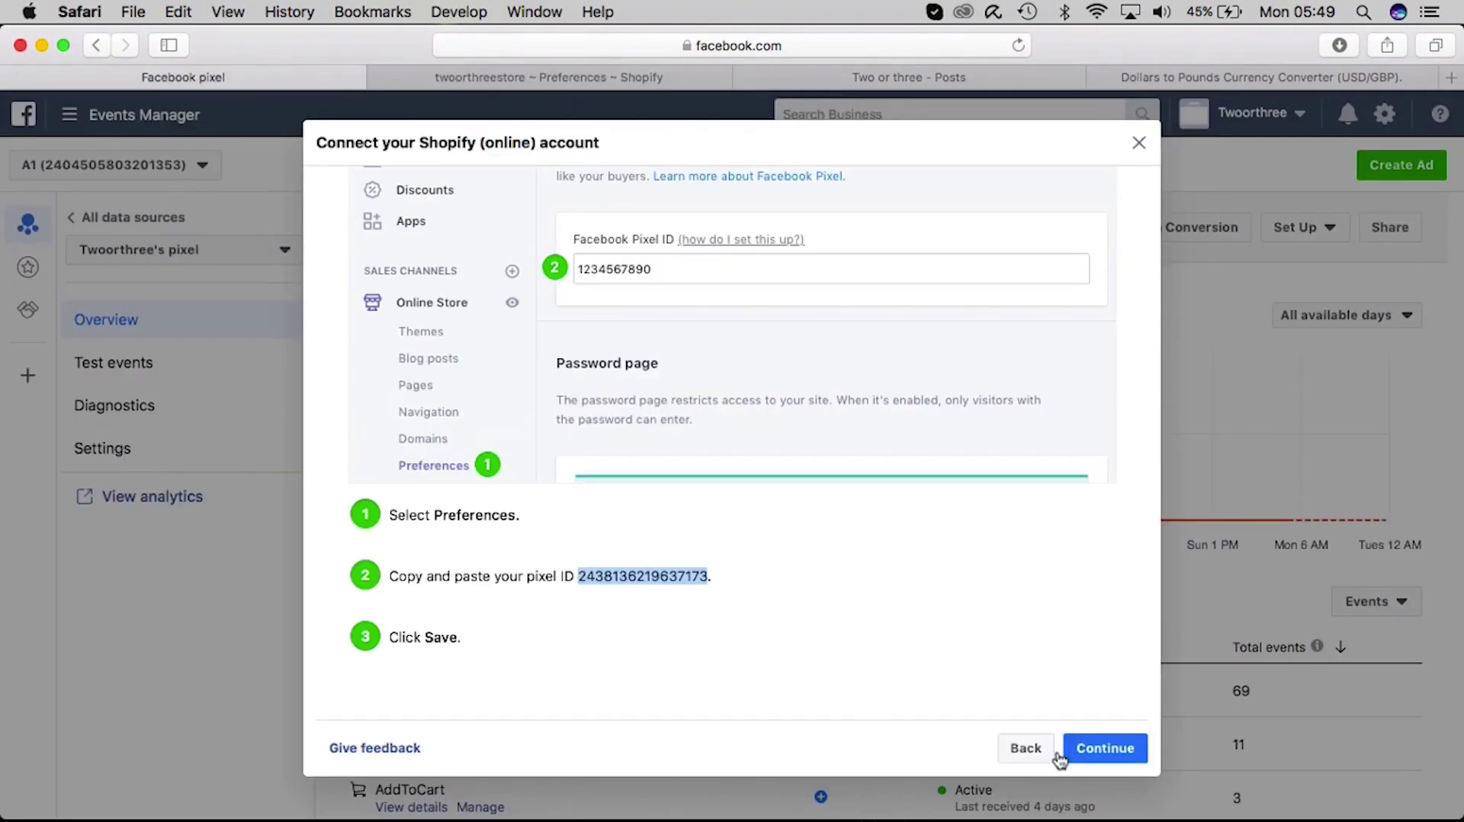
left_click(1105, 749)
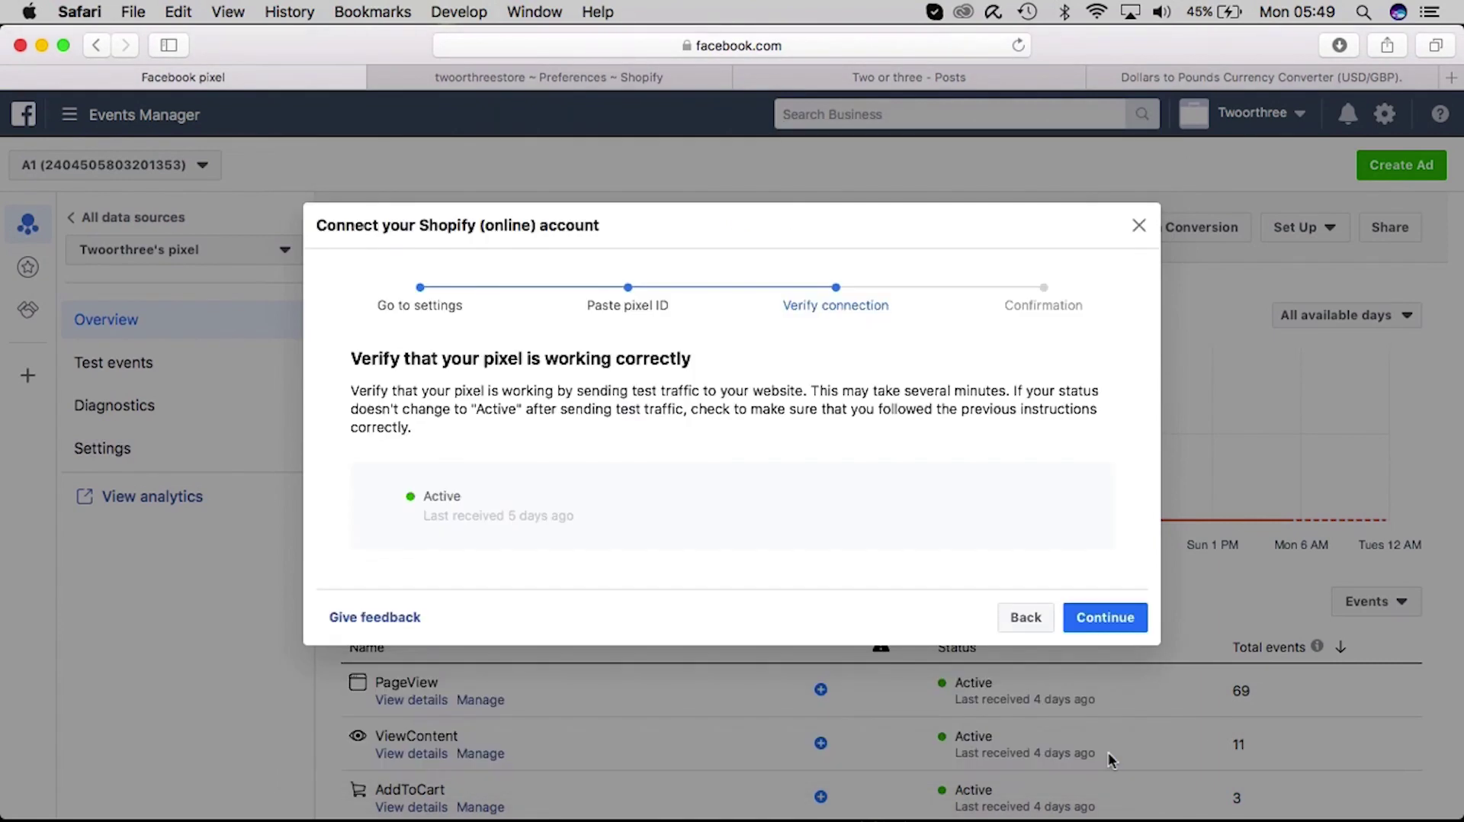
left_click(1107, 616)
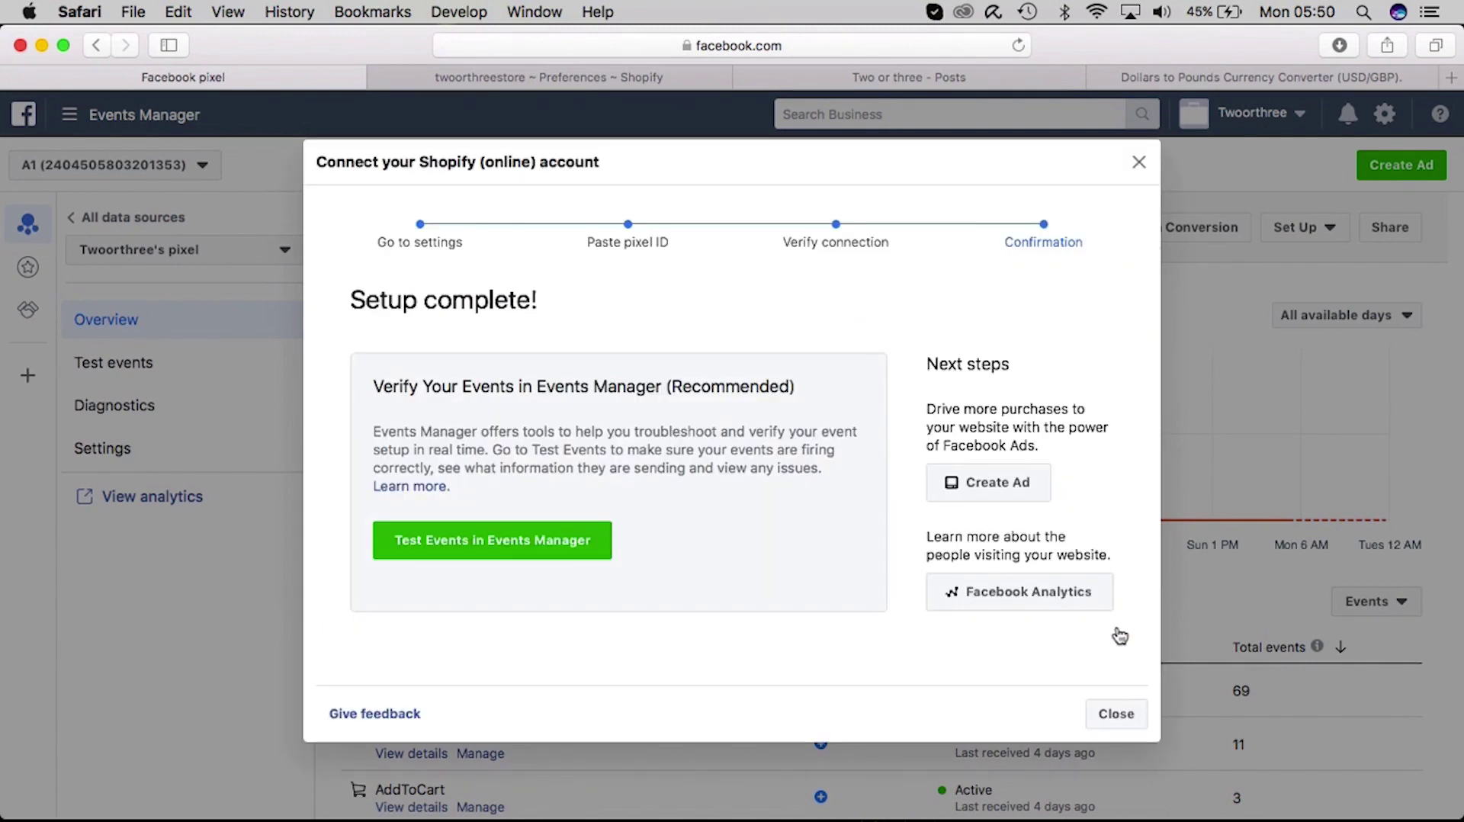
left_click(1115, 714)
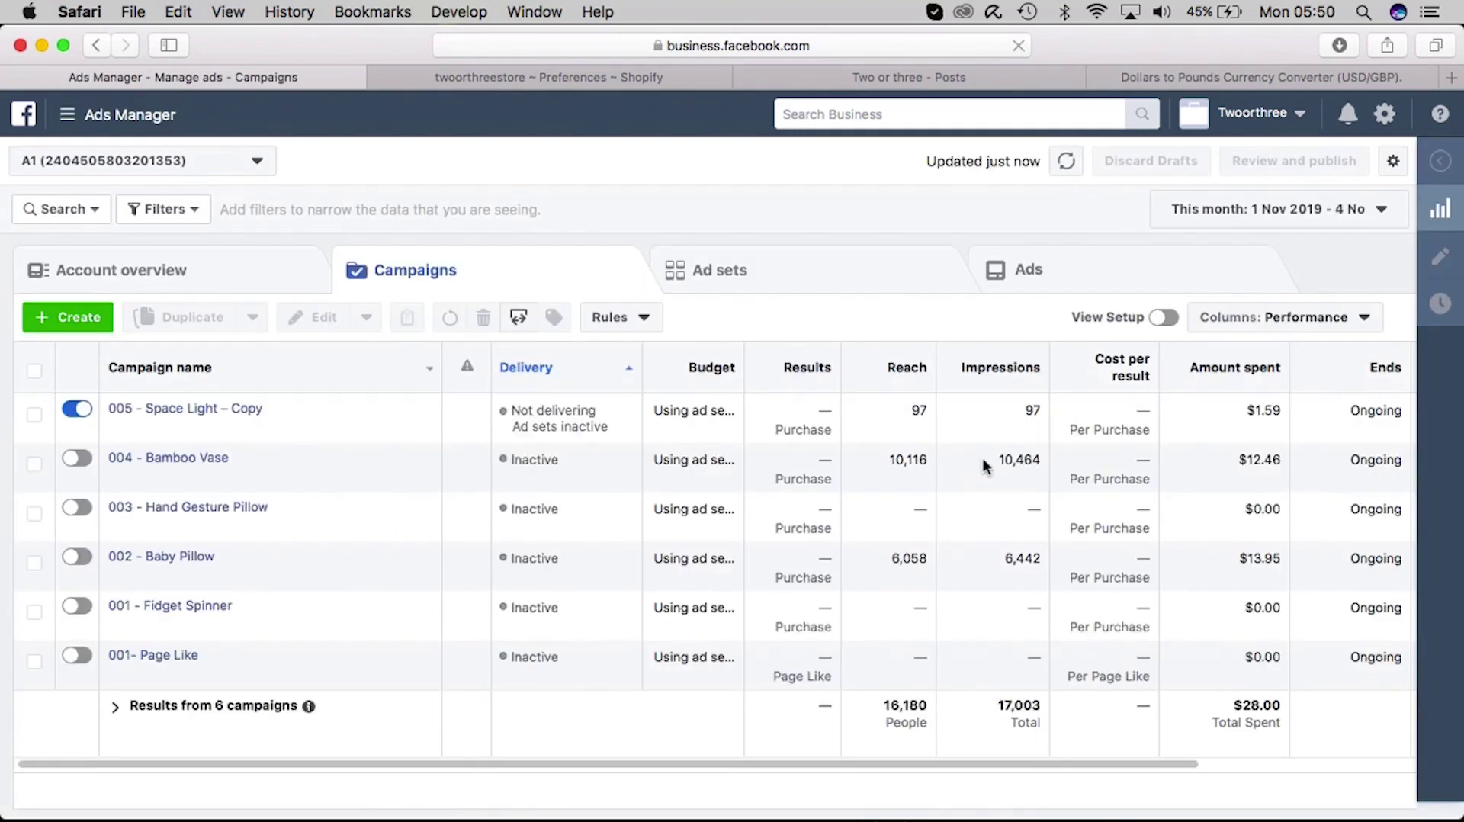
Step: Examine the performance columns of the campaigns and of the ad sets in 005 - Space Light – Copy
scroll(982, 459, "right", 2)
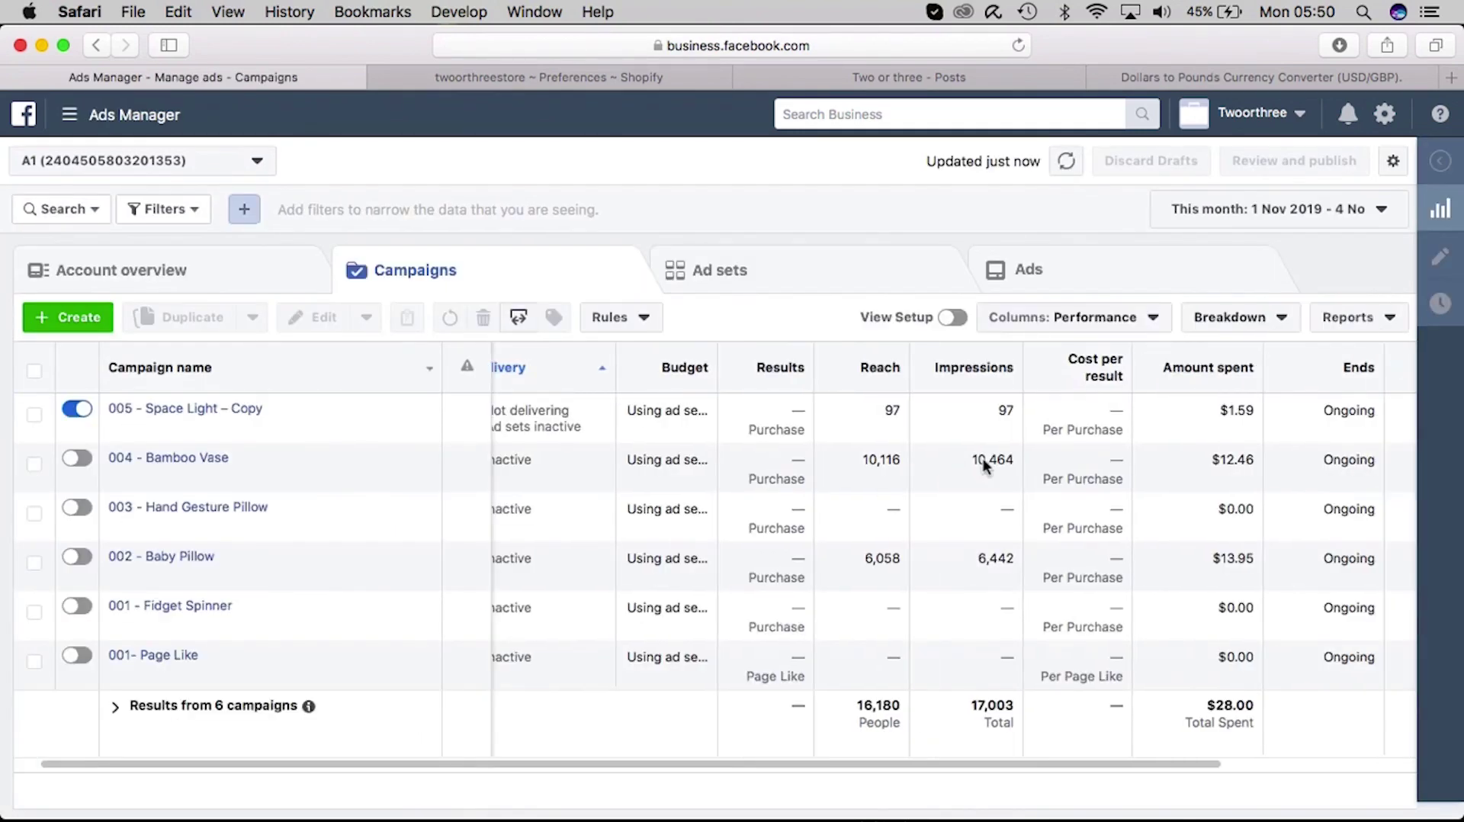
scroll(821, 472, "left", 2)
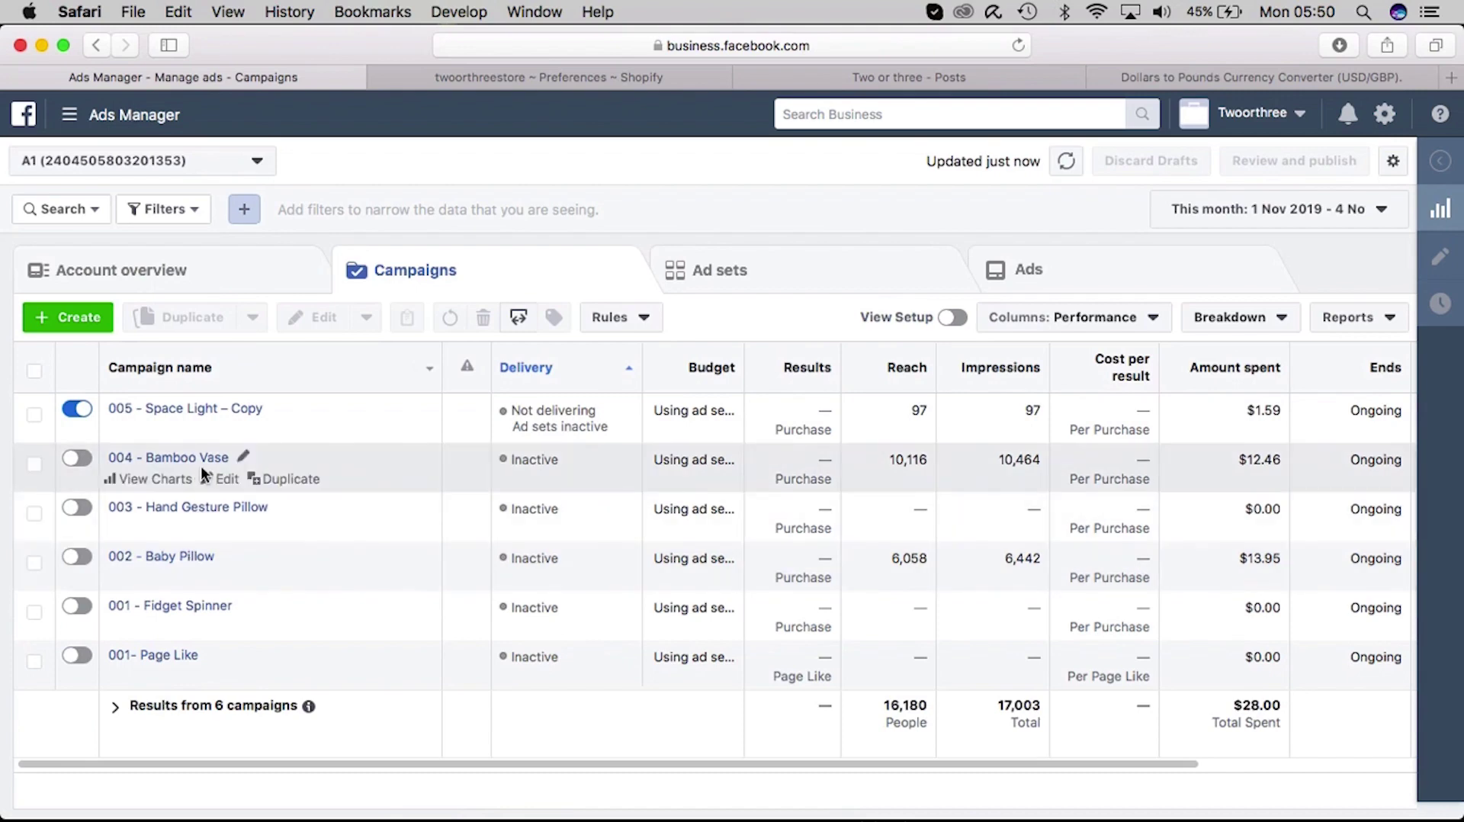
left_click(223, 408)
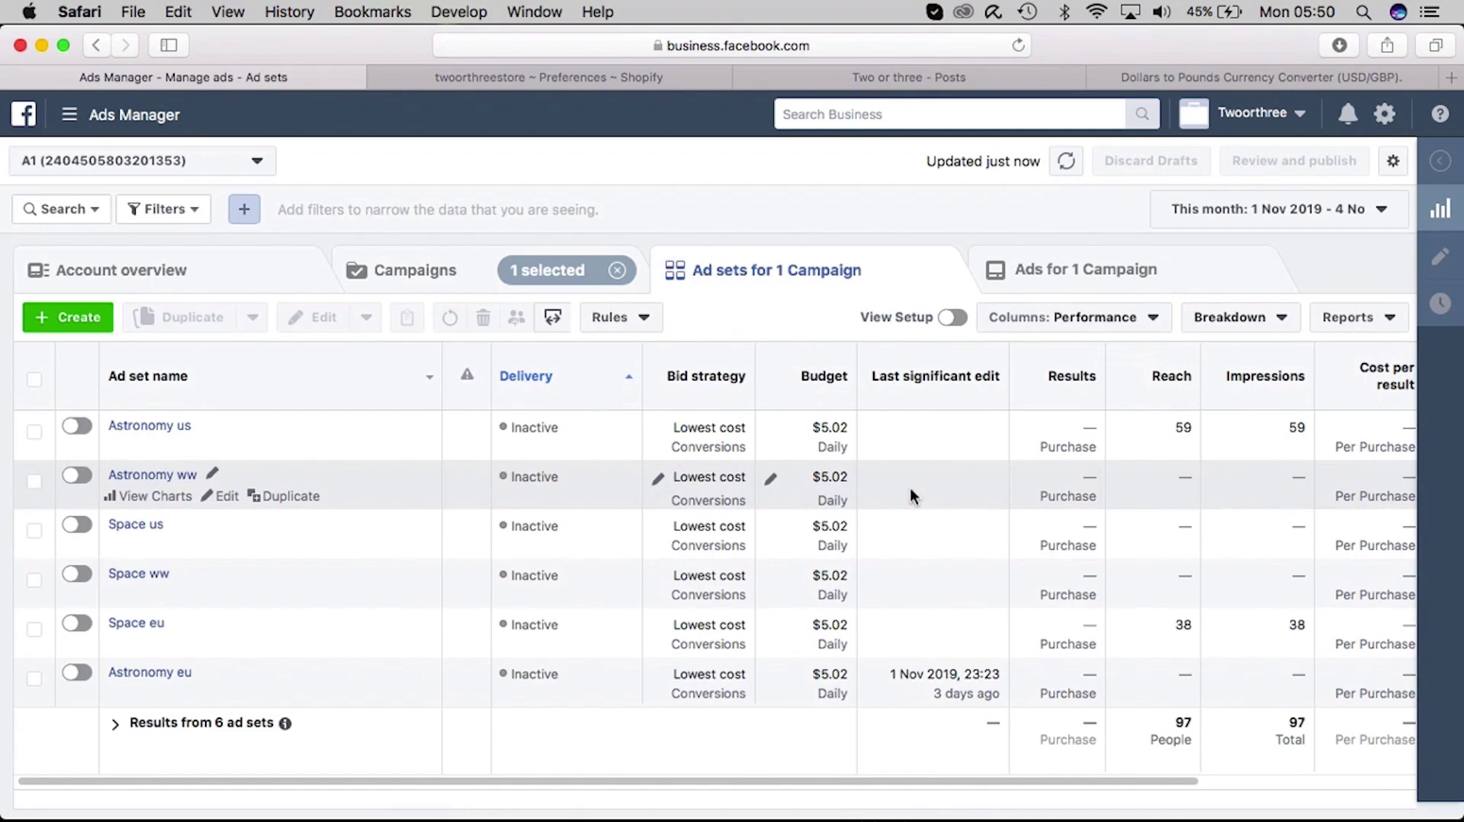
scroll(911, 494, "right", 10)
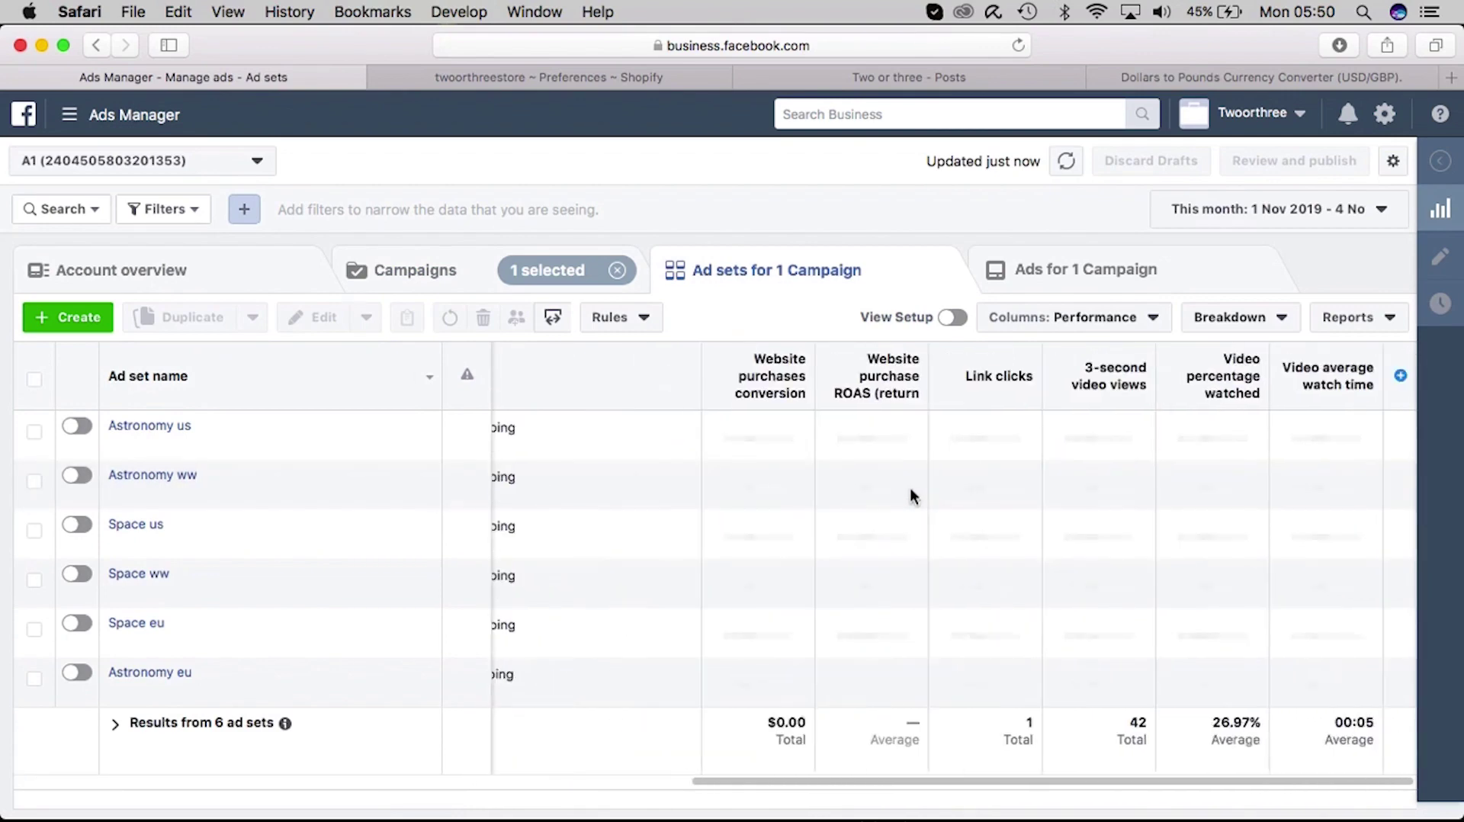
scroll(910, 496, "left", 10)
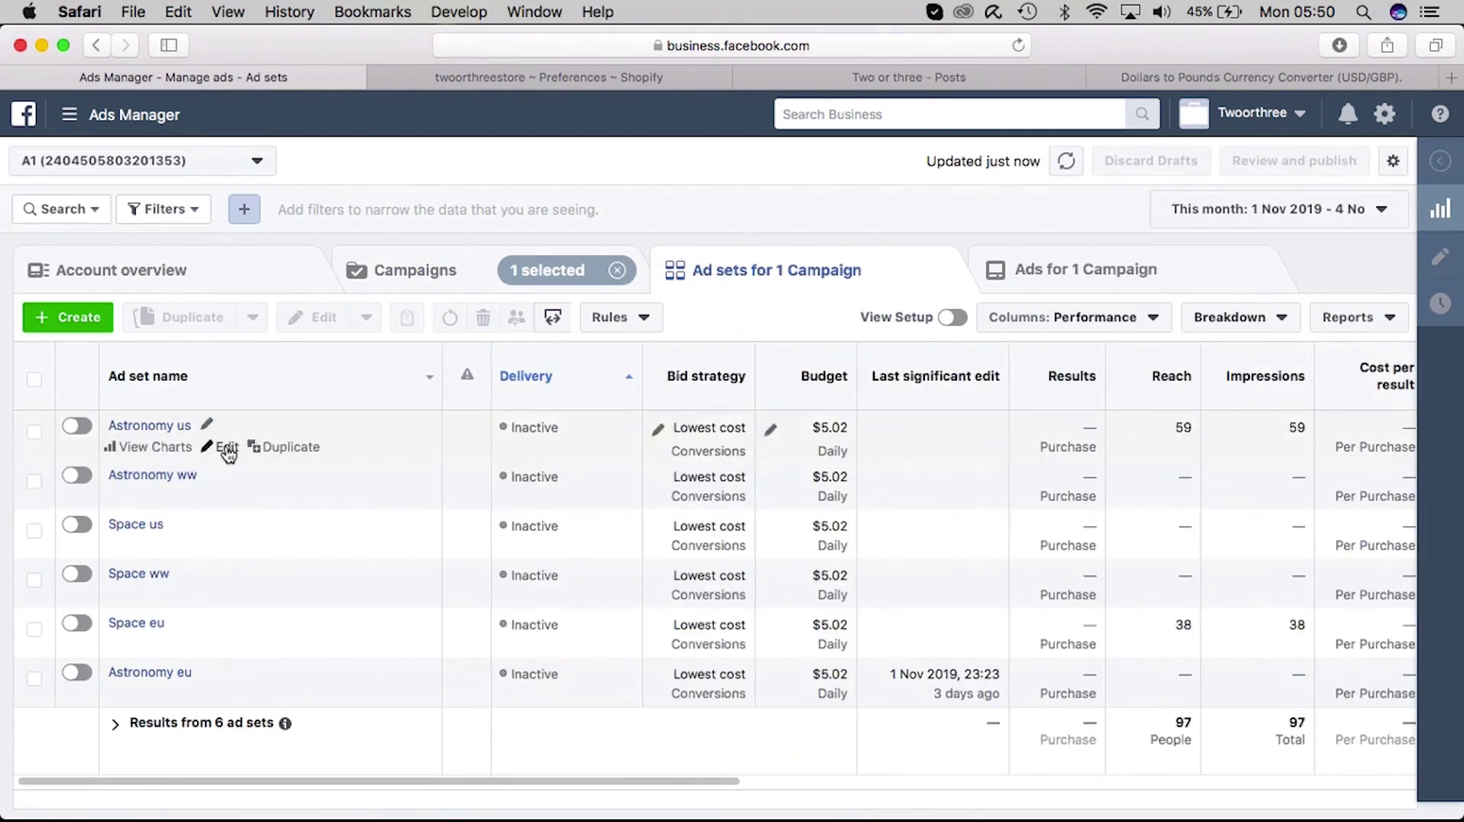
Step: Open the Astronomy us ad set for editing and compare its pixel ID with the one in the Shopify preferences
left_click(226, 448)
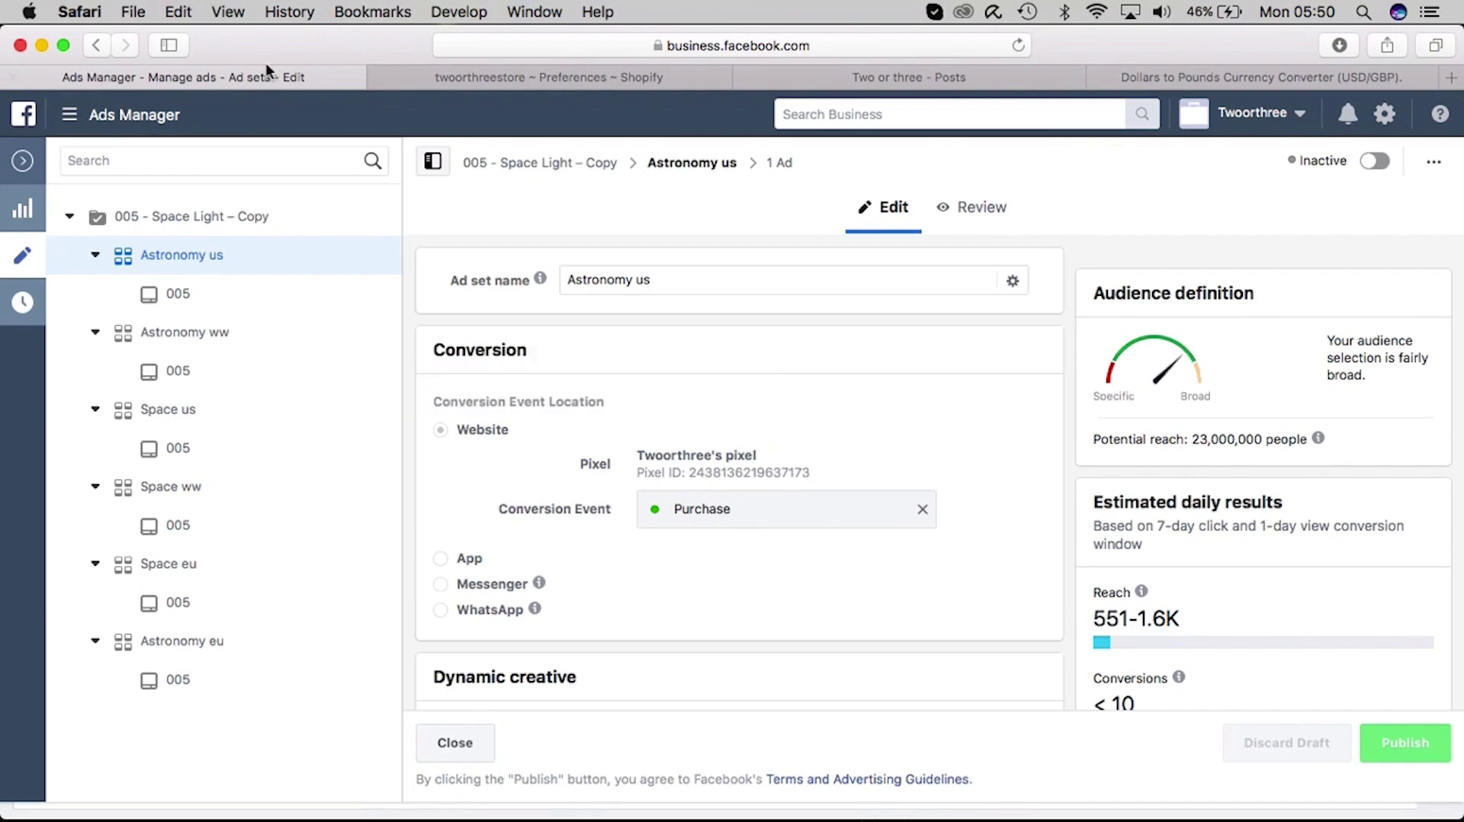
left_click(502, 85)
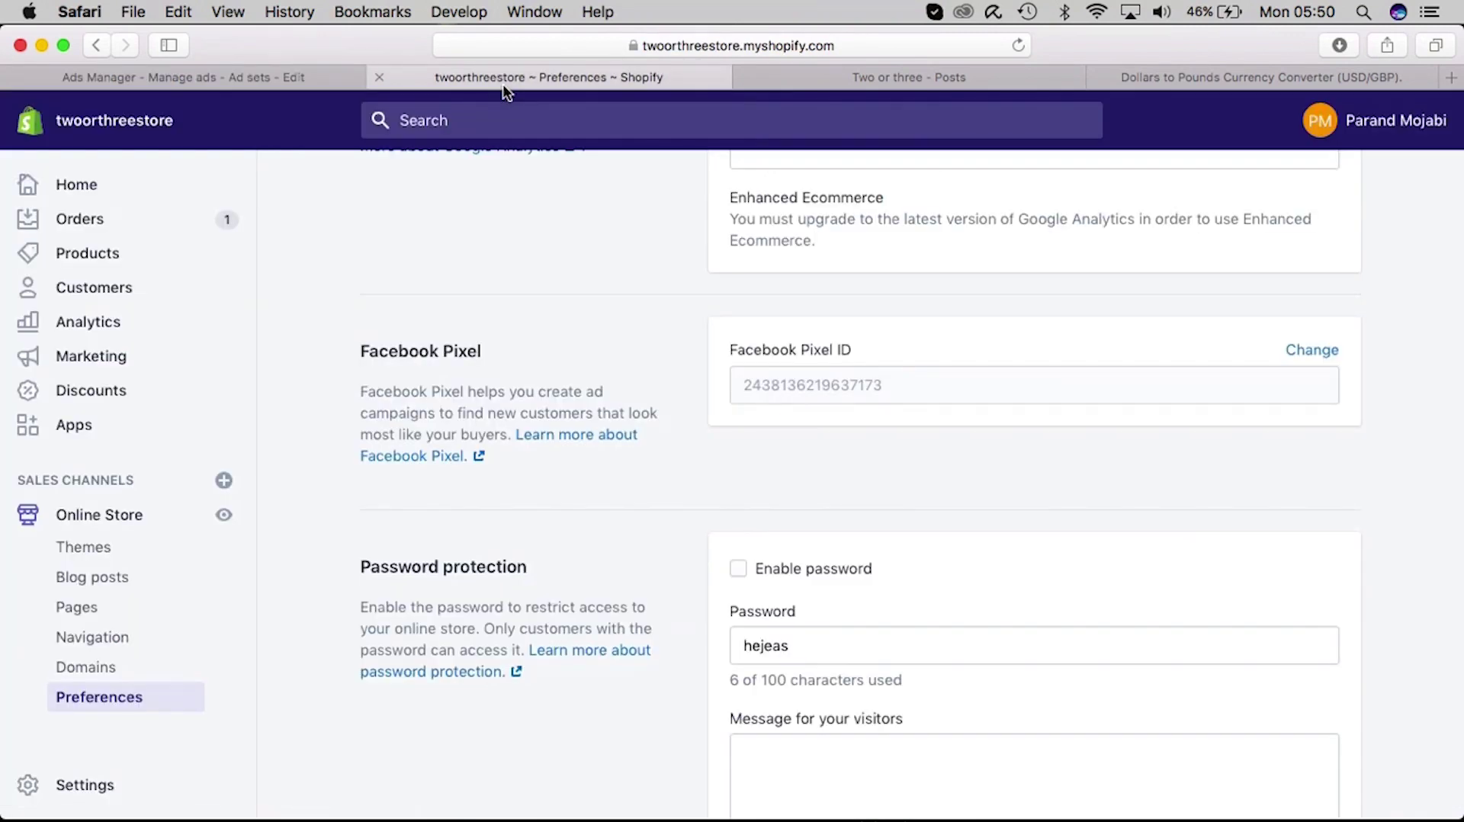
left_click(217, 76)
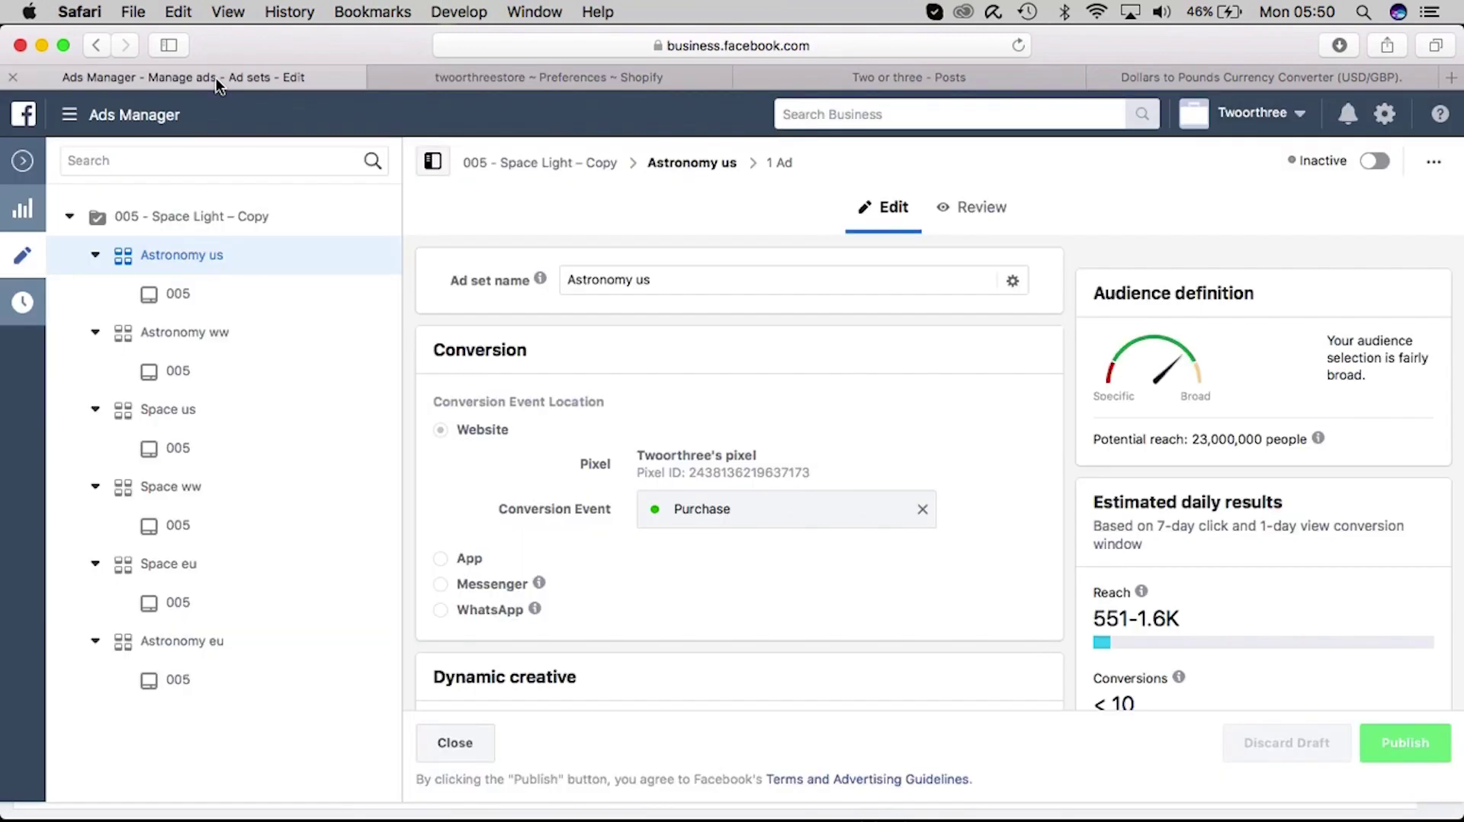
double_click(749, 474)
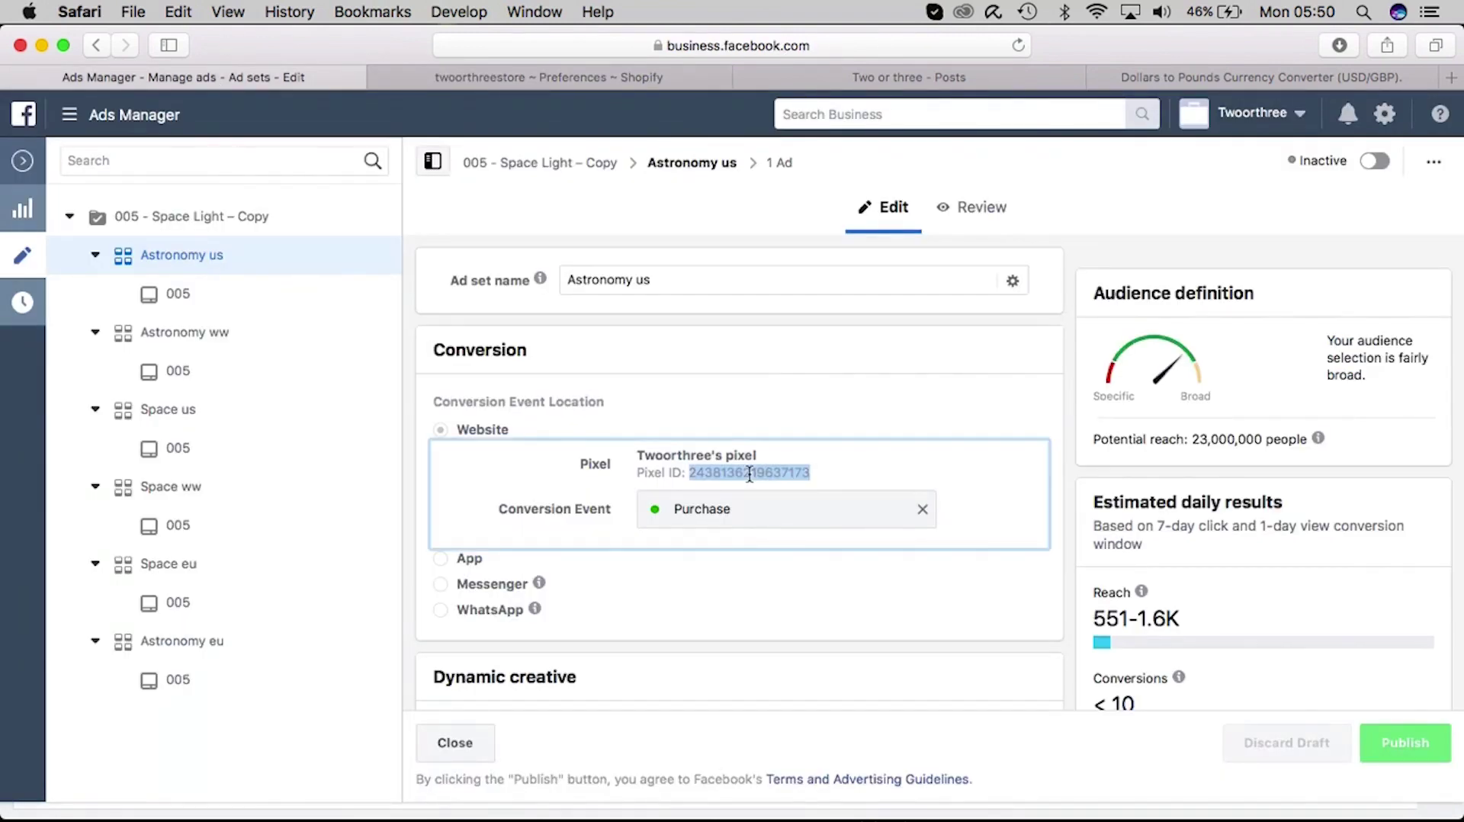
Step: Clear the Astronomy us ad set's conversion event, look through the active and inactive events, and select Purchase again
left_click(921, 512)
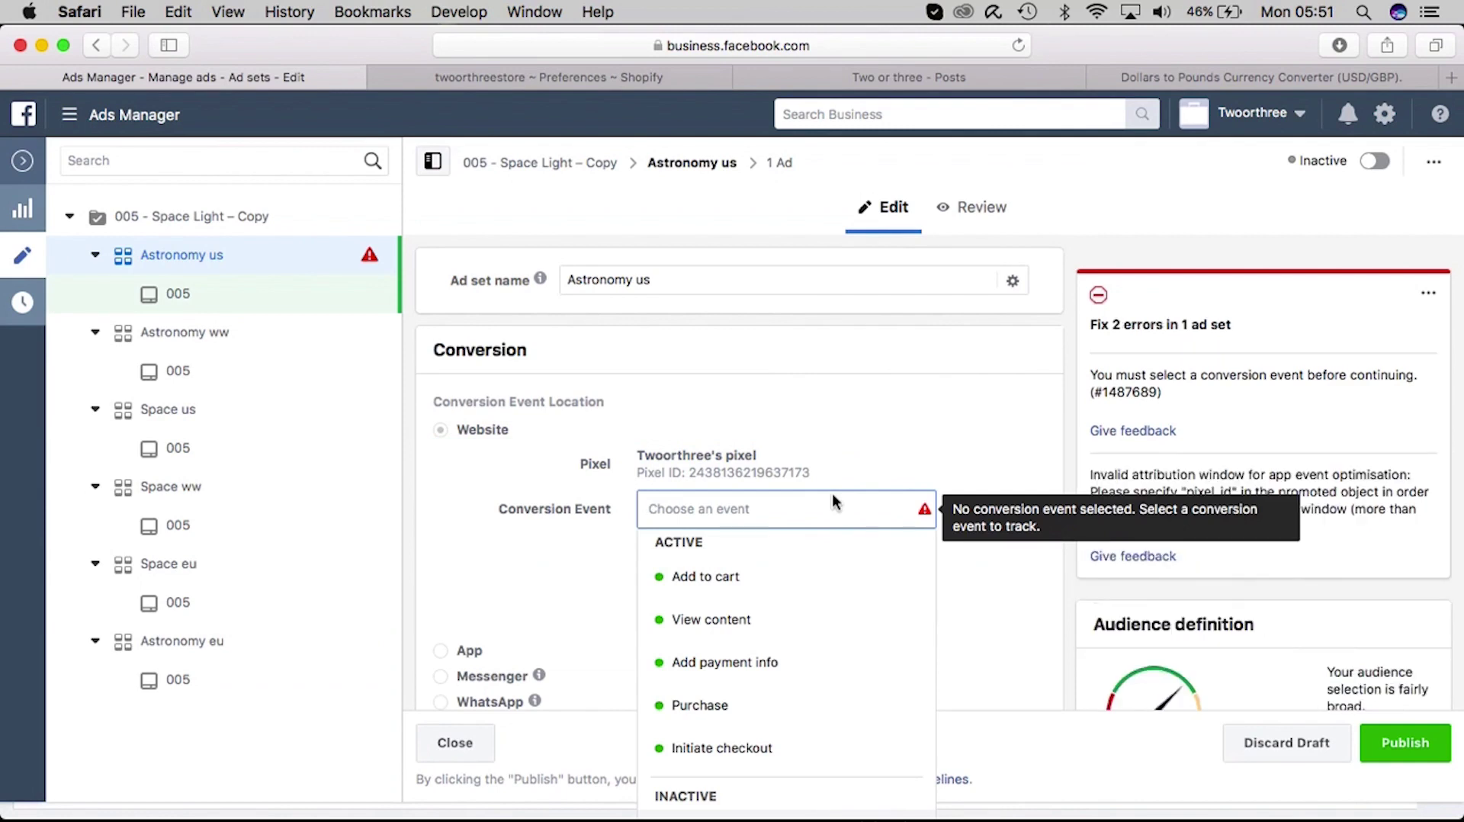
scroll(753, 725, "down", 10)
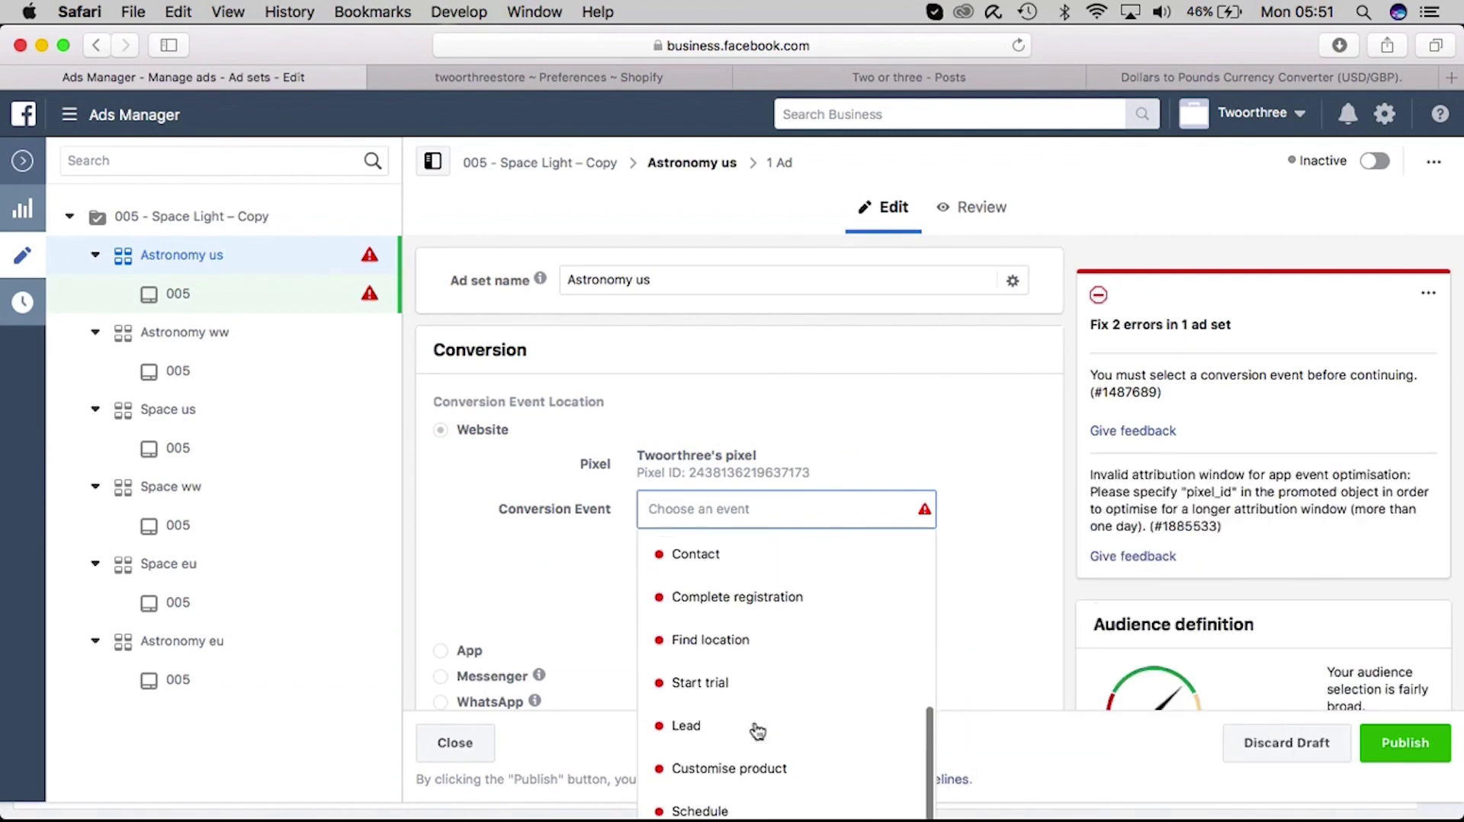
scroll(757, 730, "down", 1)
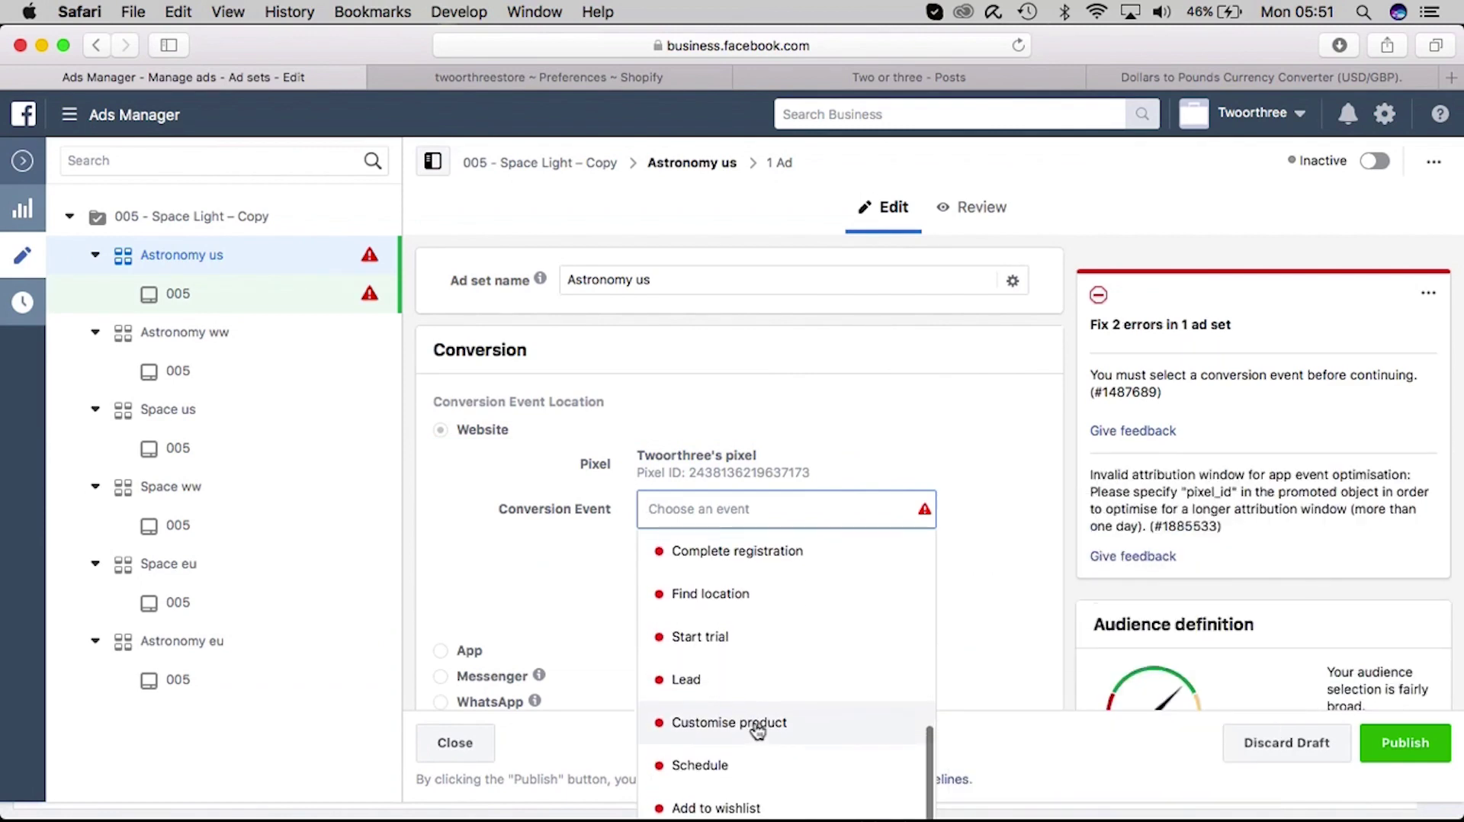
scroll(748, 640, "up", 3)
scroll(746, 629, "up", 5)
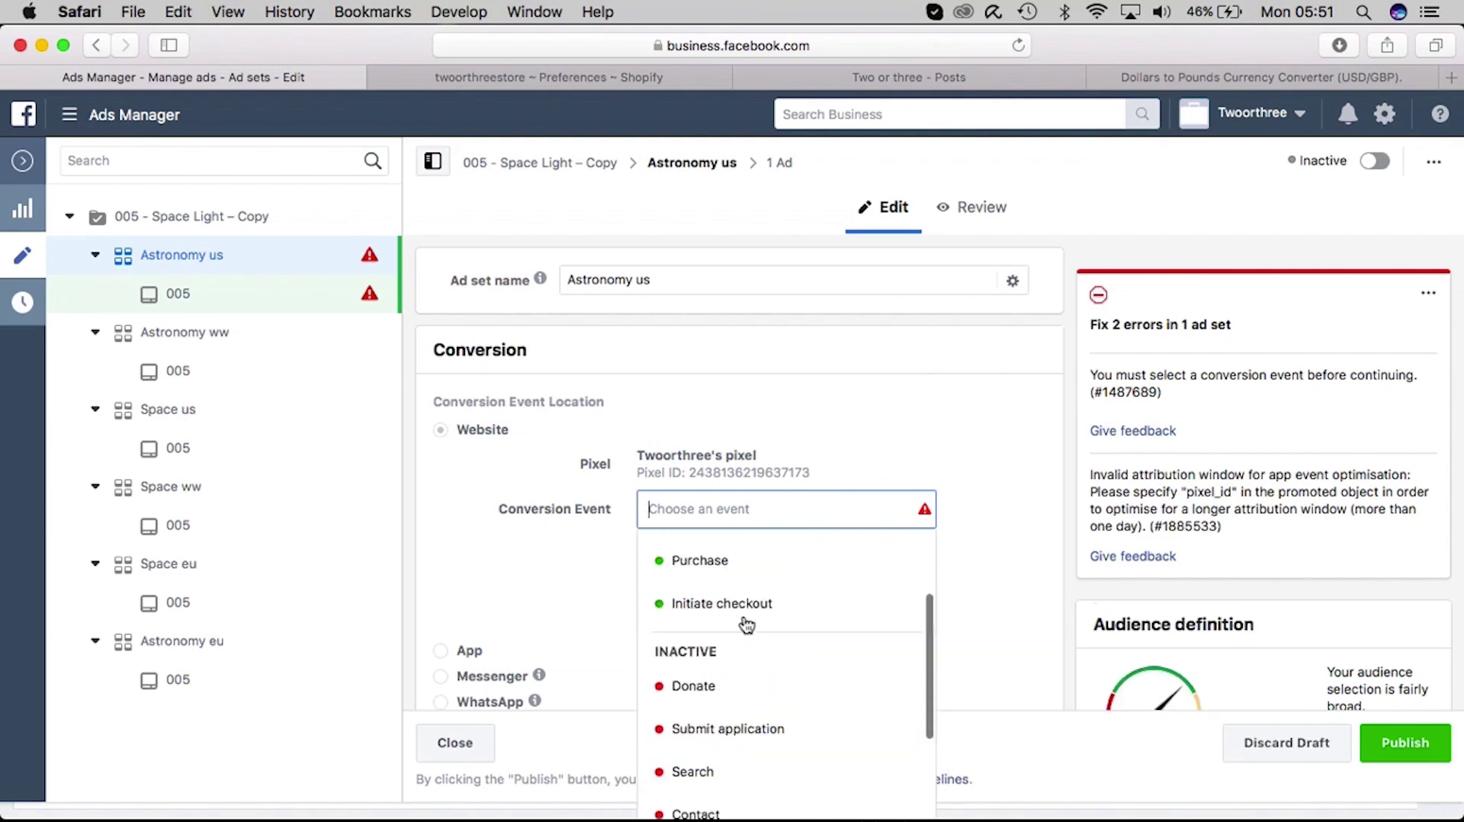
left_click(732, 656)
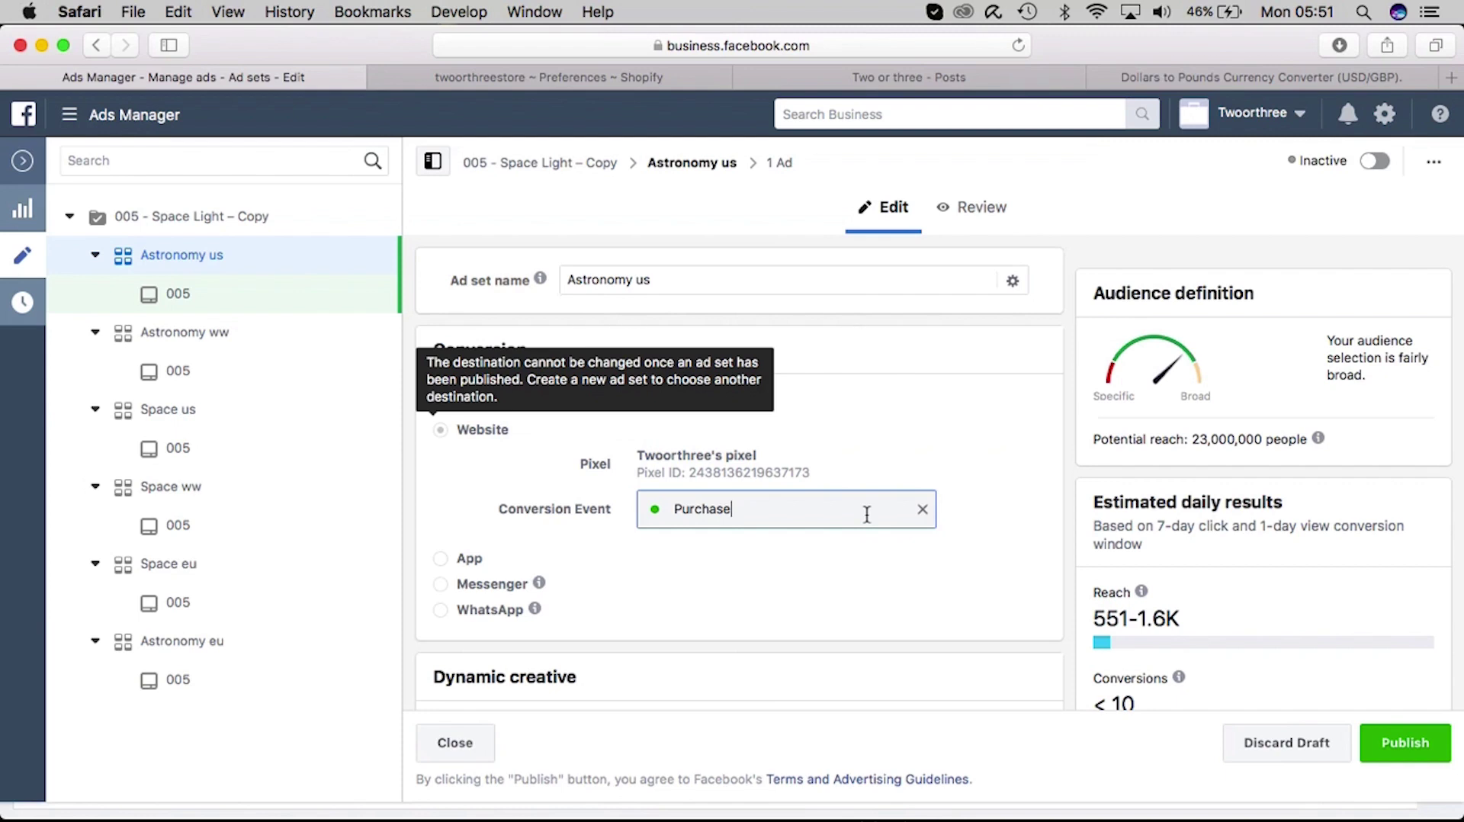
double_click(664, 454)
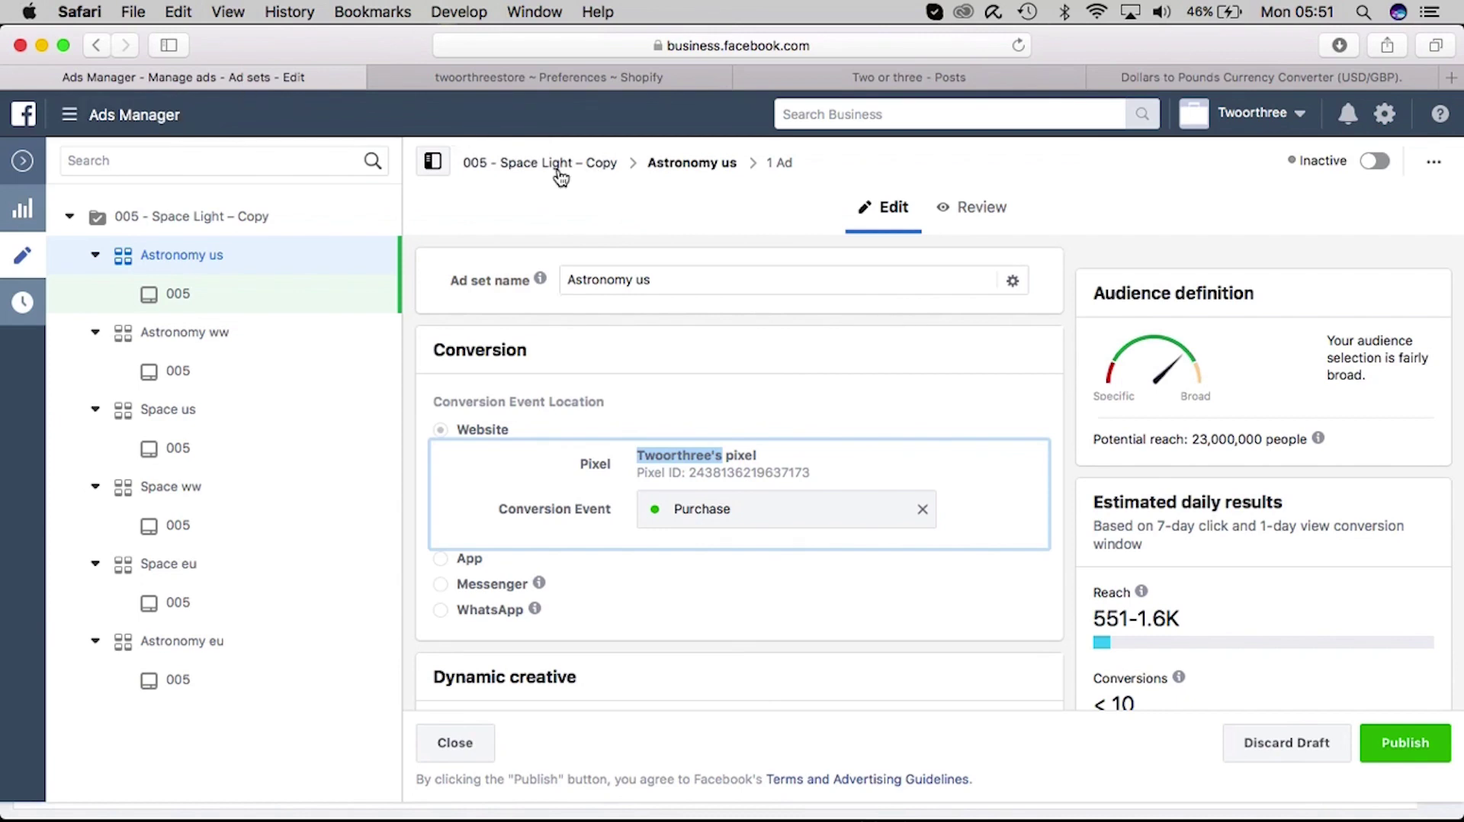
Step: Return to the Ads Manager campaign list and check each campaign's amount spent, link clicks and website purchases
left_click(155, 128)
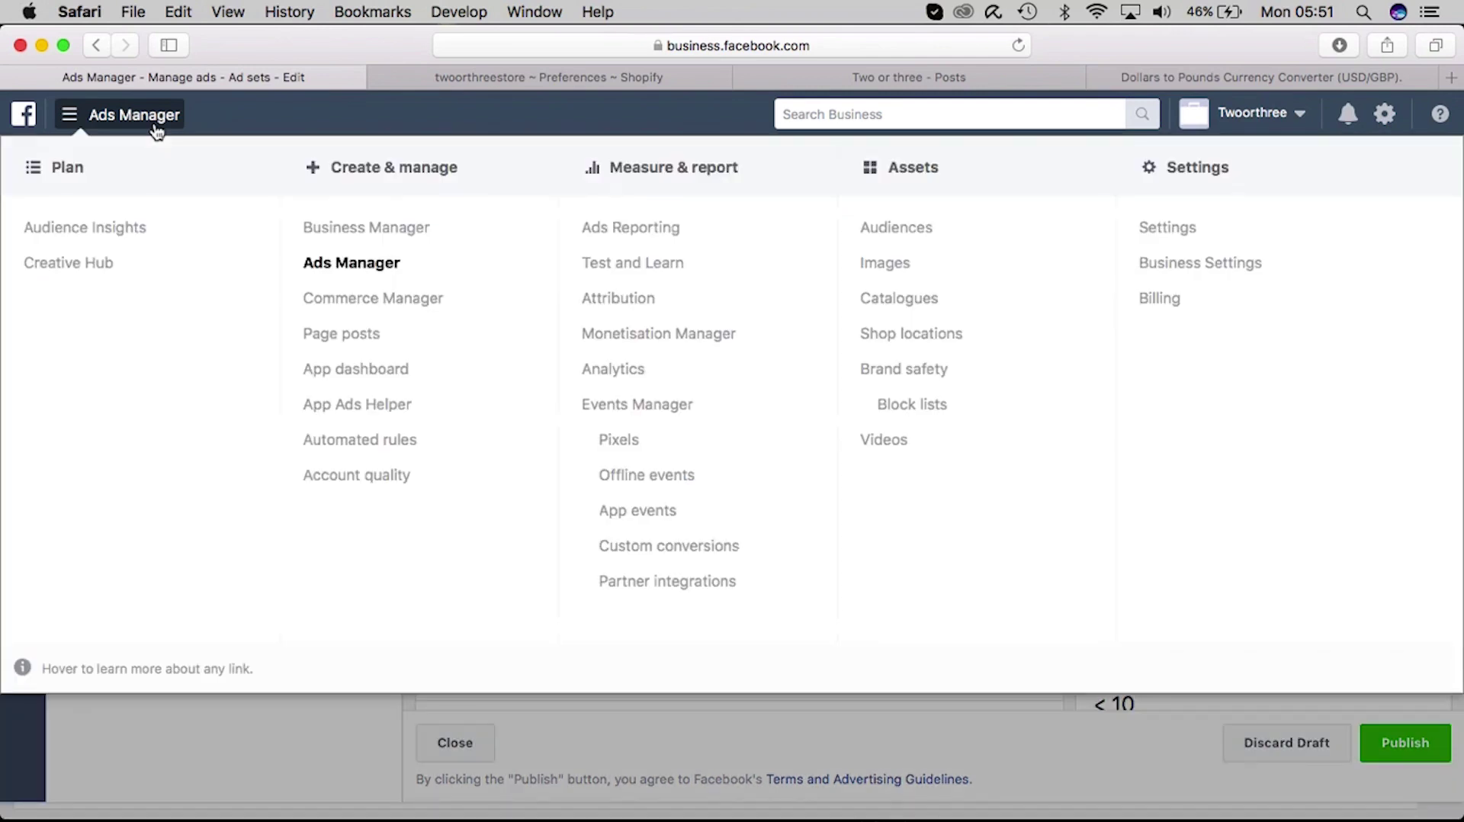
left_click(350, 264)
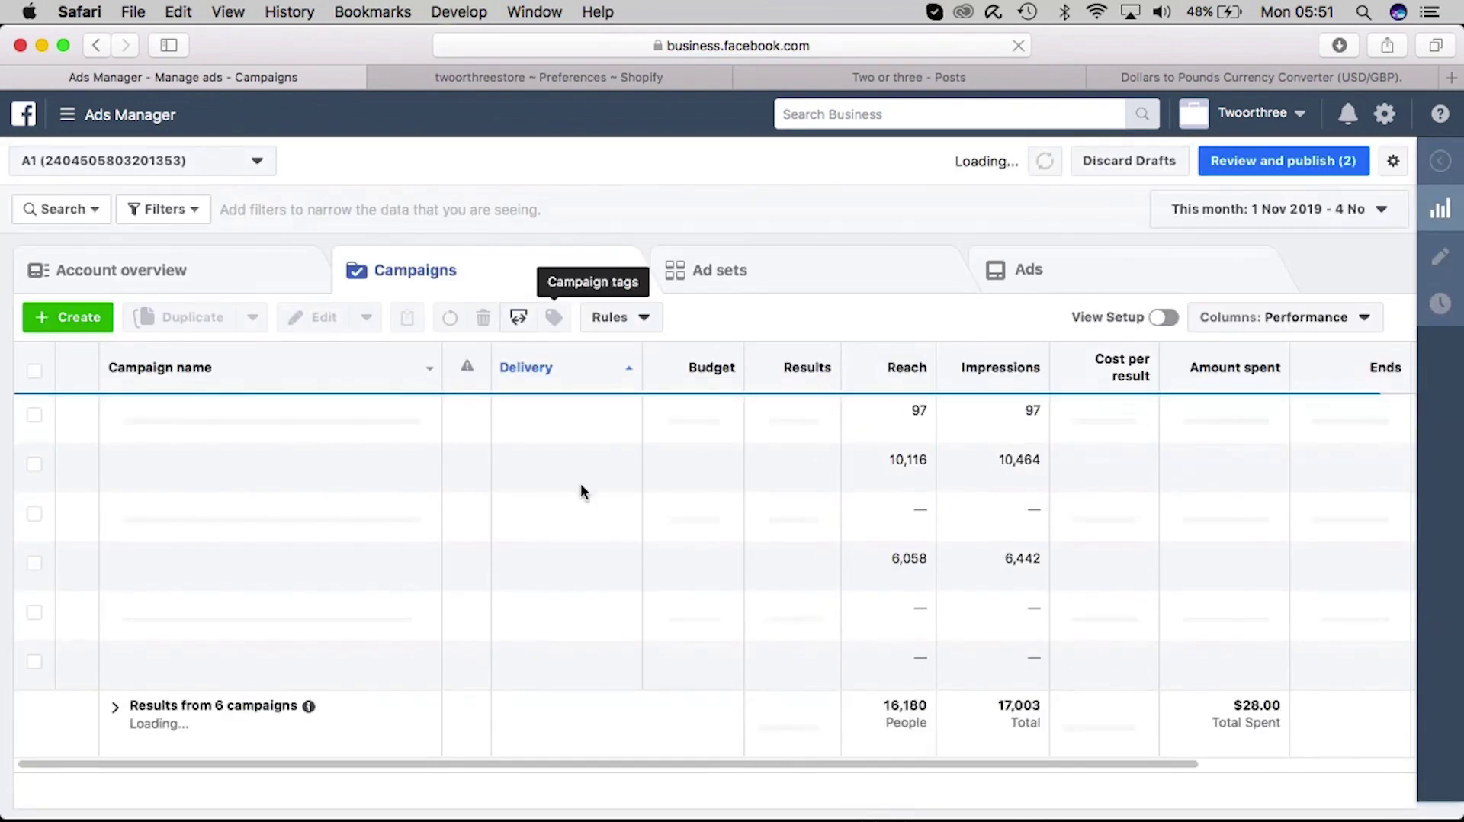
scroll(579, 491, "right", 5)
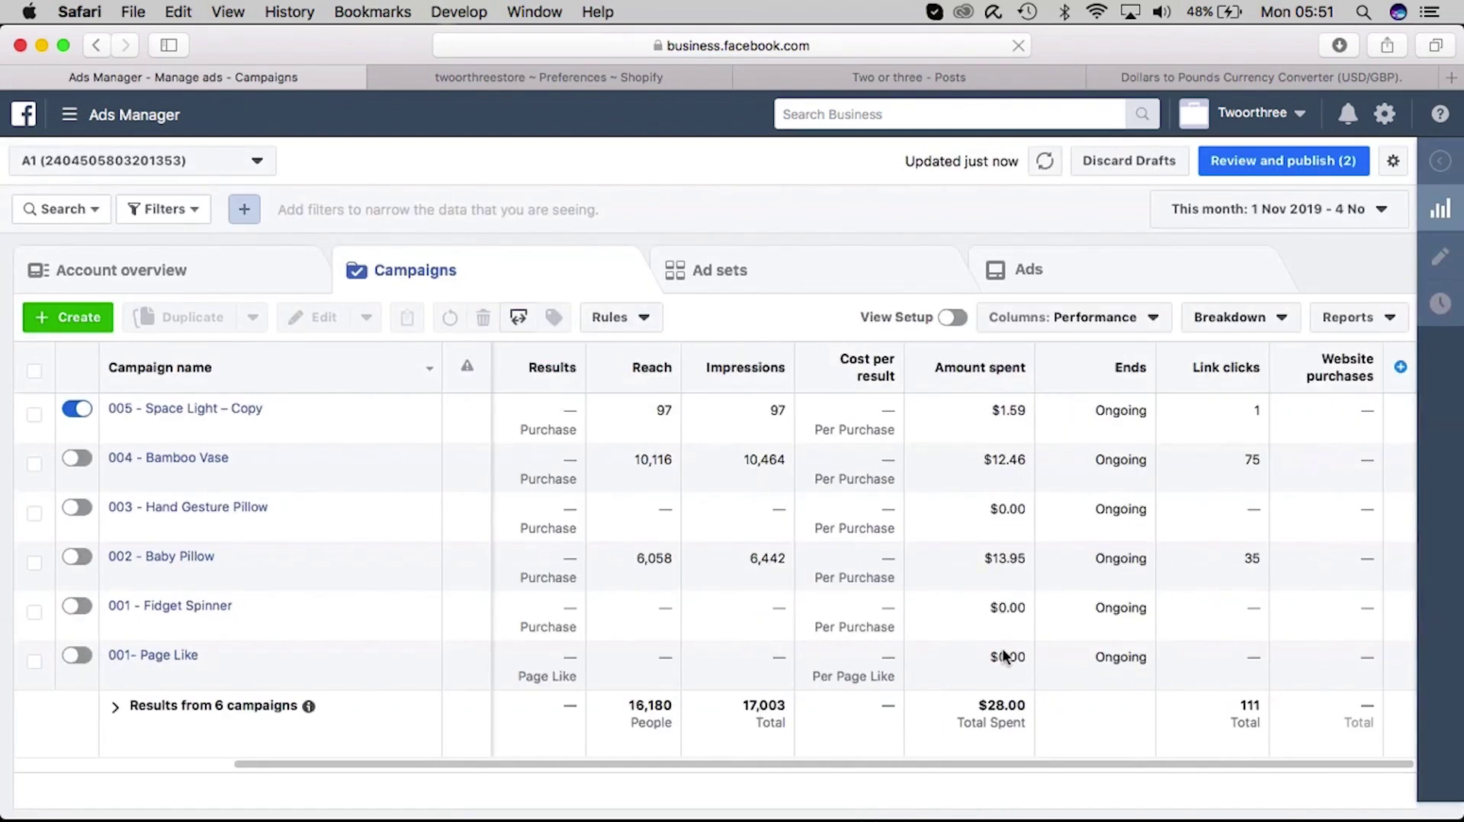
Step: Switch the campaign table to the Performance and Clicks column set and review the CPM, CPC, CTR and website purchases columns
left_click(1097, 317)
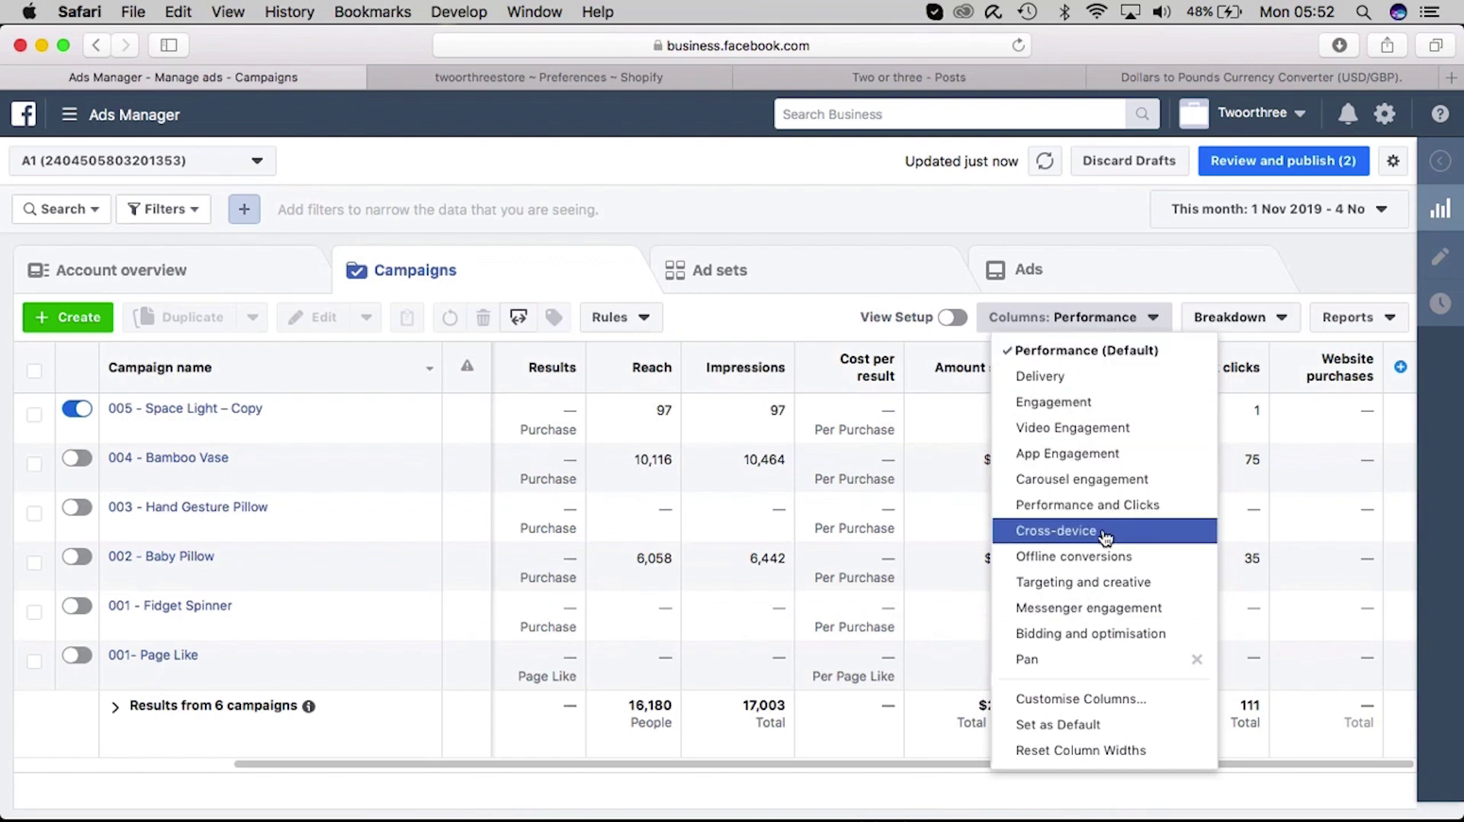
left_click(1096, 503)
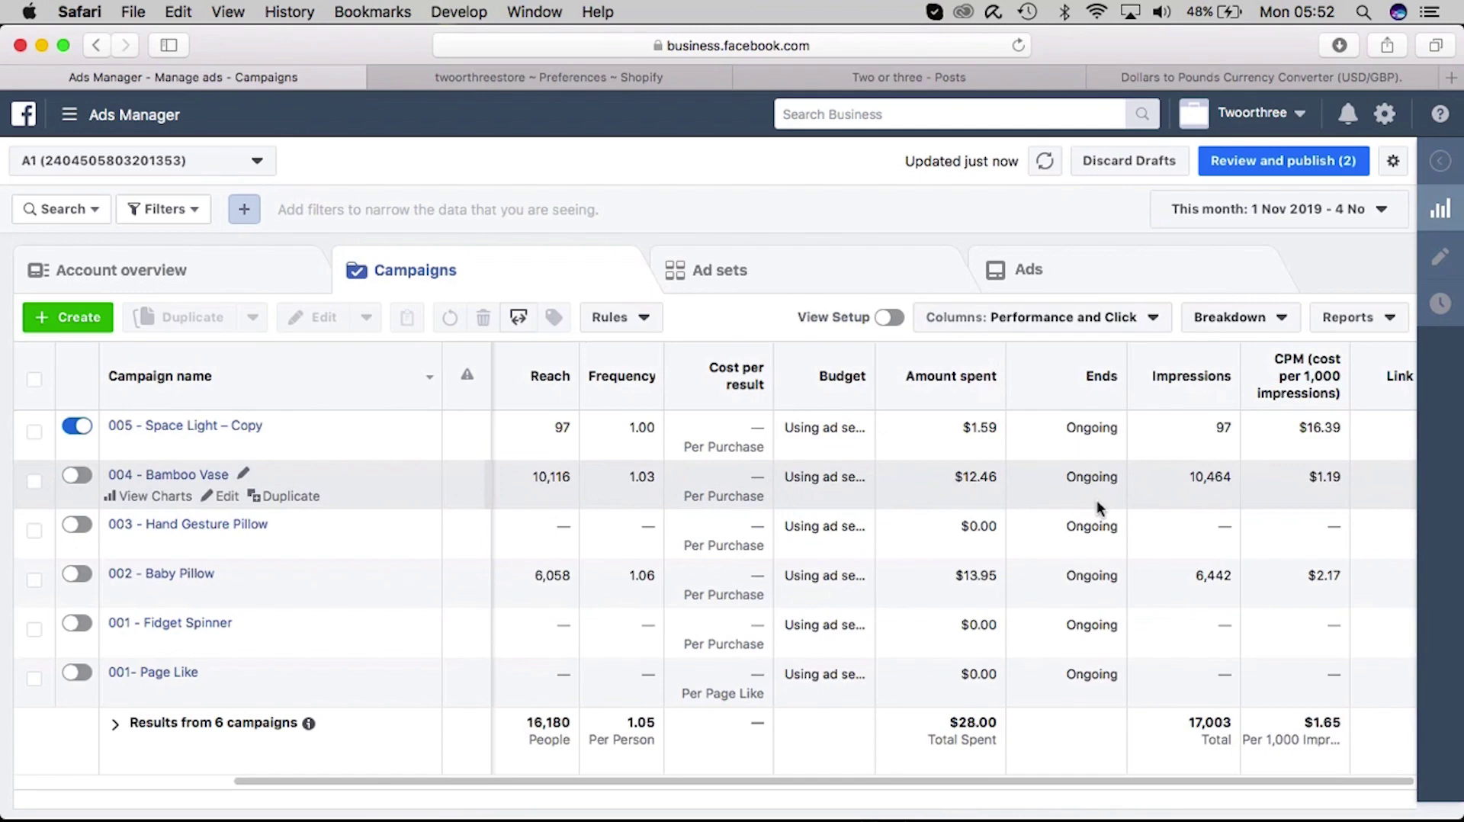
scroll(1096, 500, "right", 10)
scroll(1097, 500, "right", 2)
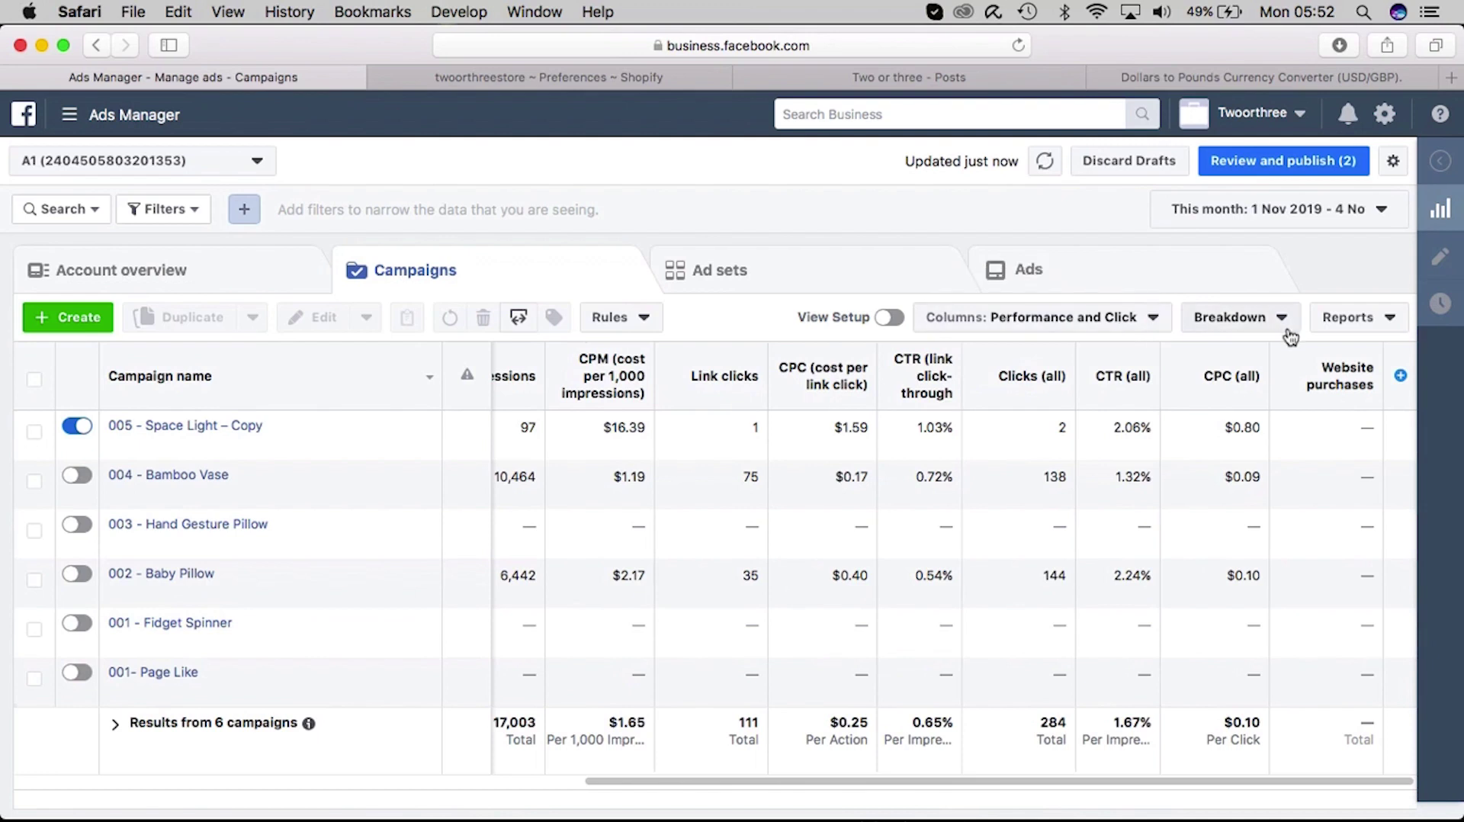
Step: Set the reporting date range to Lifetime and check the campaigns' click metrics and website purchases
left_click(1365, 220)
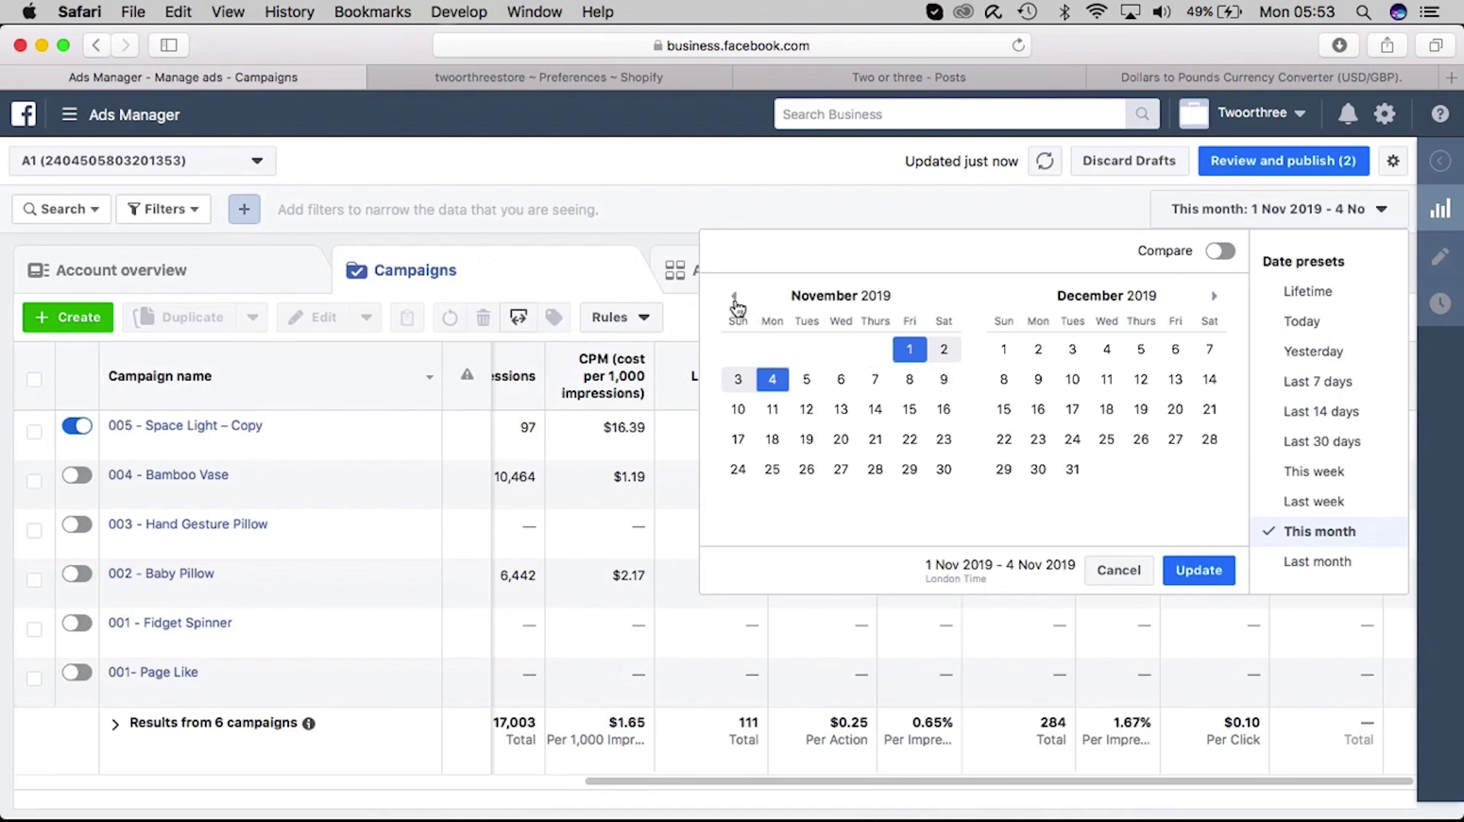
left_click(1316, 292)
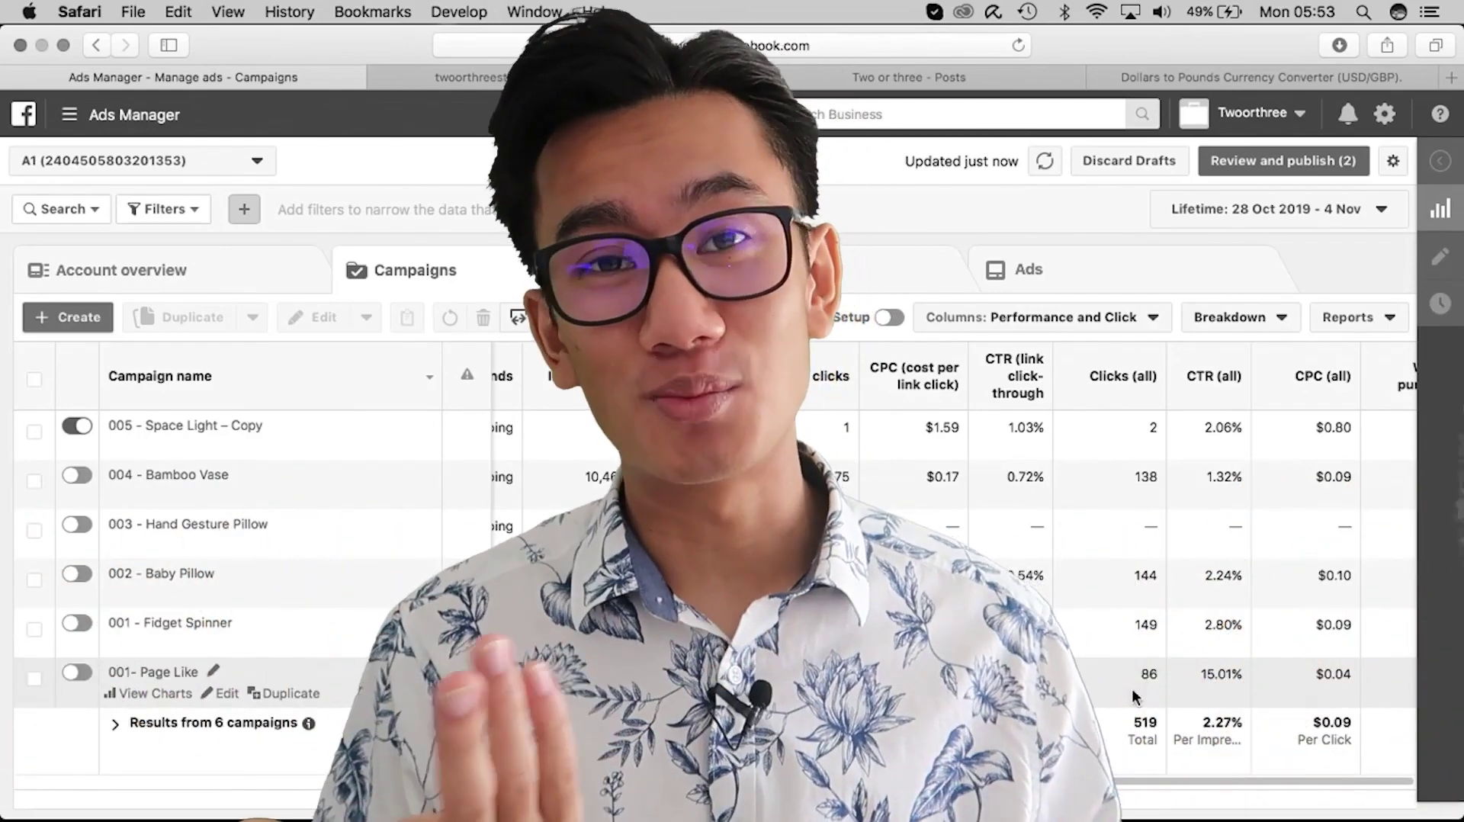
scroll(1128, 663, "right", 2)
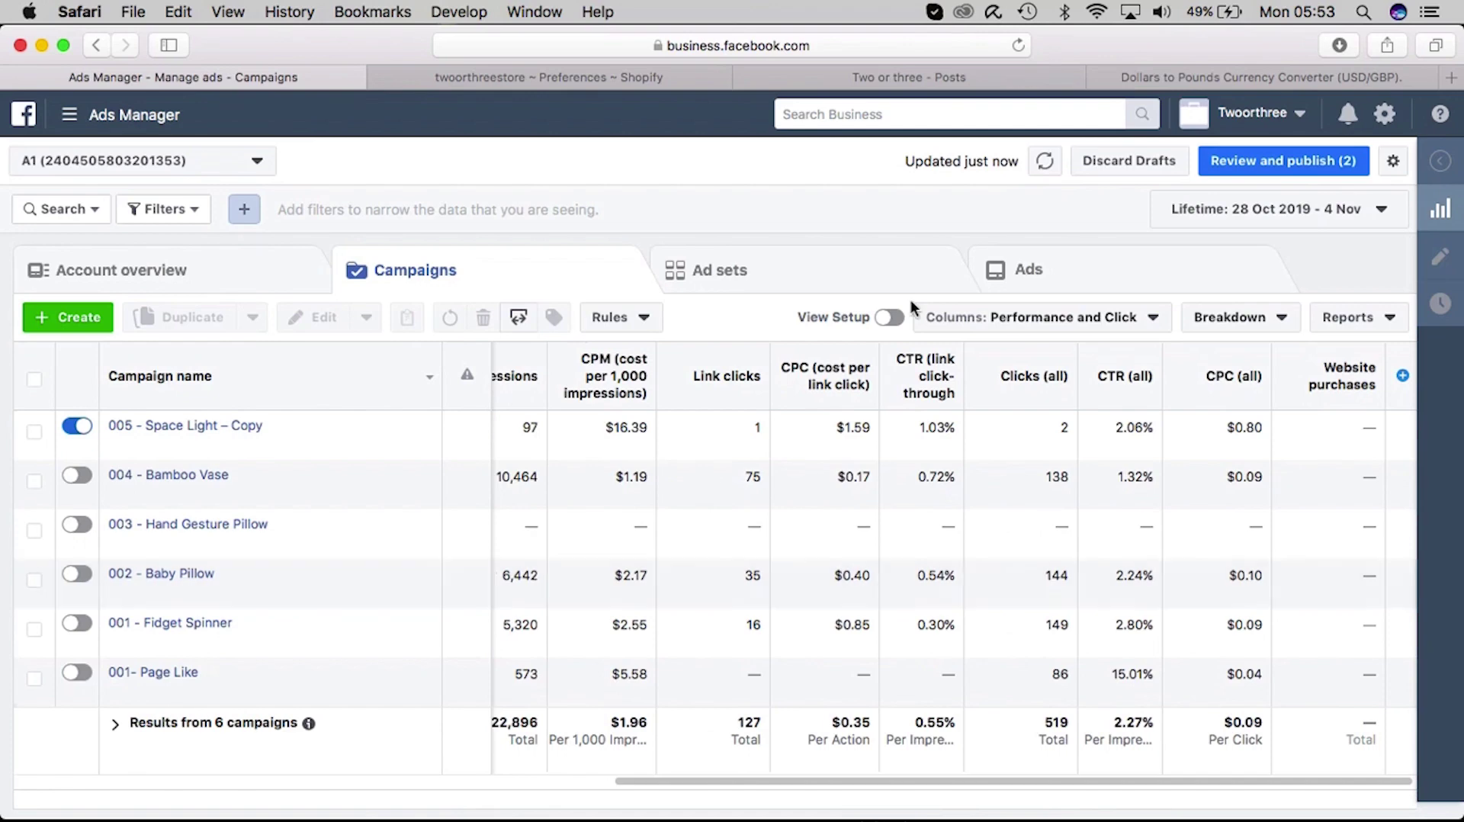
Step: Switch to the Two or three Facebook page, place its browser tab beside Ads Manager, and view the baby pillow post's reach and engagement
left_click(918, 76)
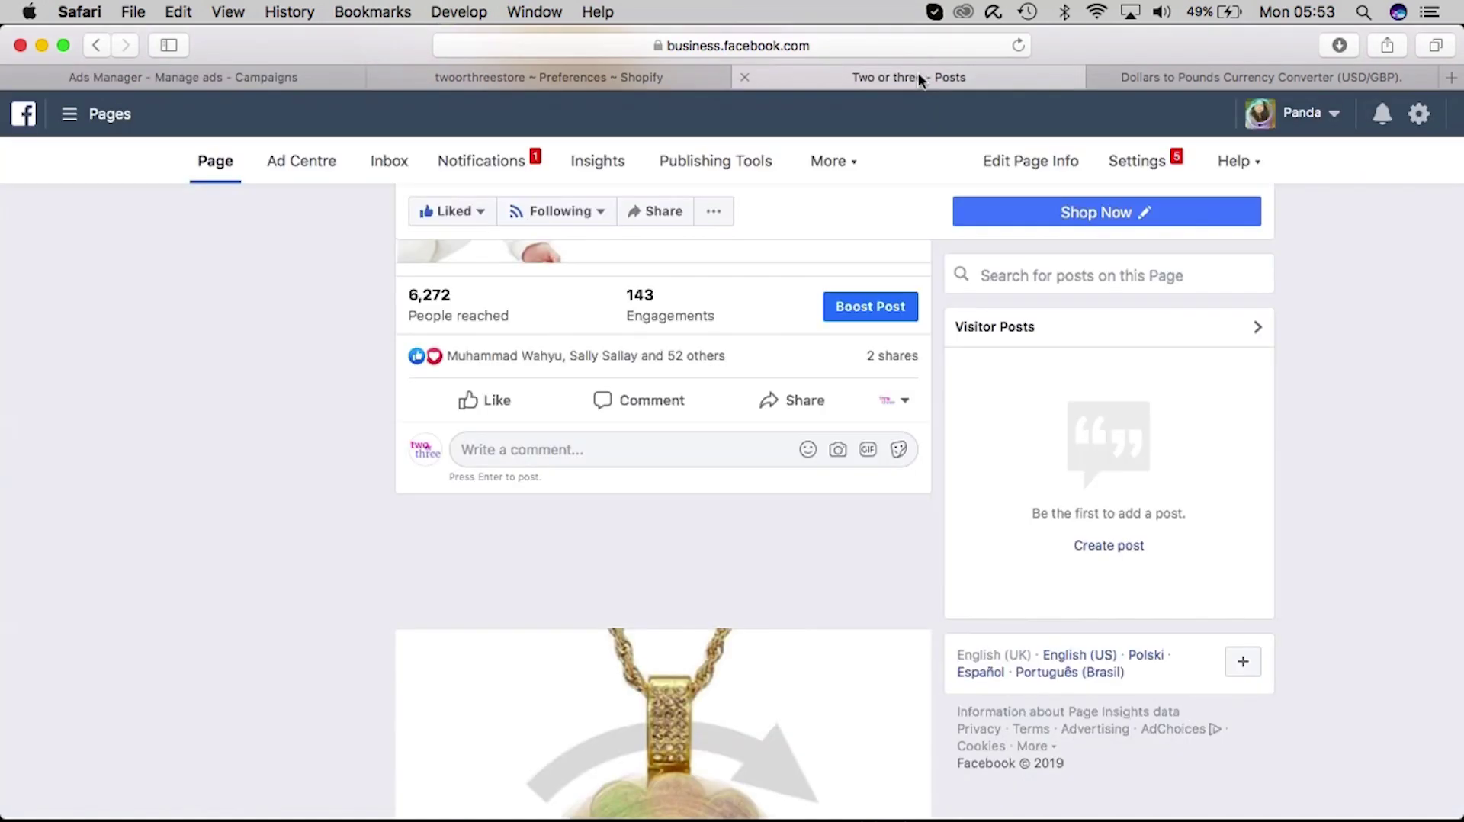
left_click_drag(918, 73, 579, 80)
scroll(781, 466, "up", 4)
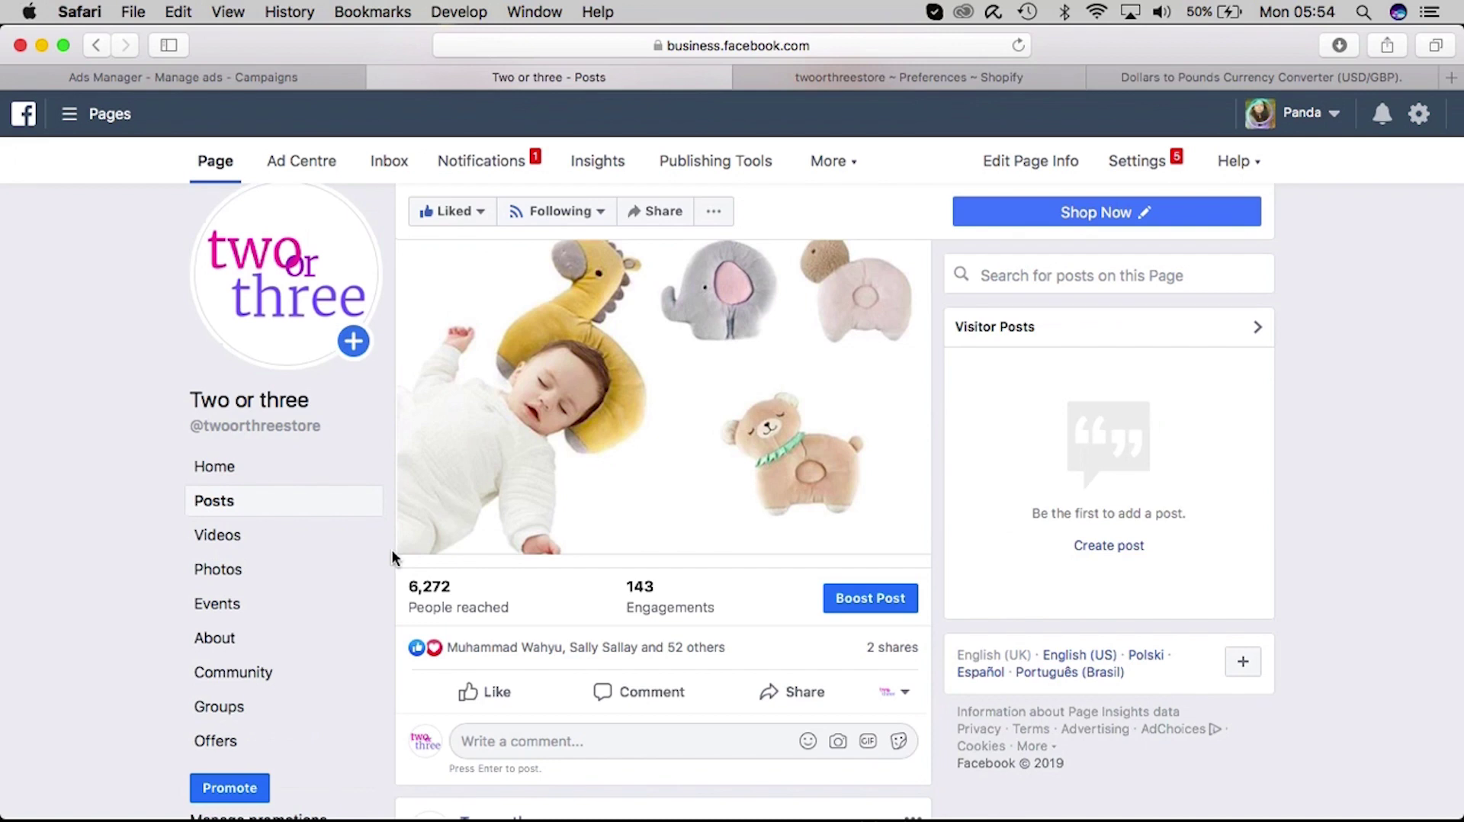
scroll(392, 551, "up", 1)
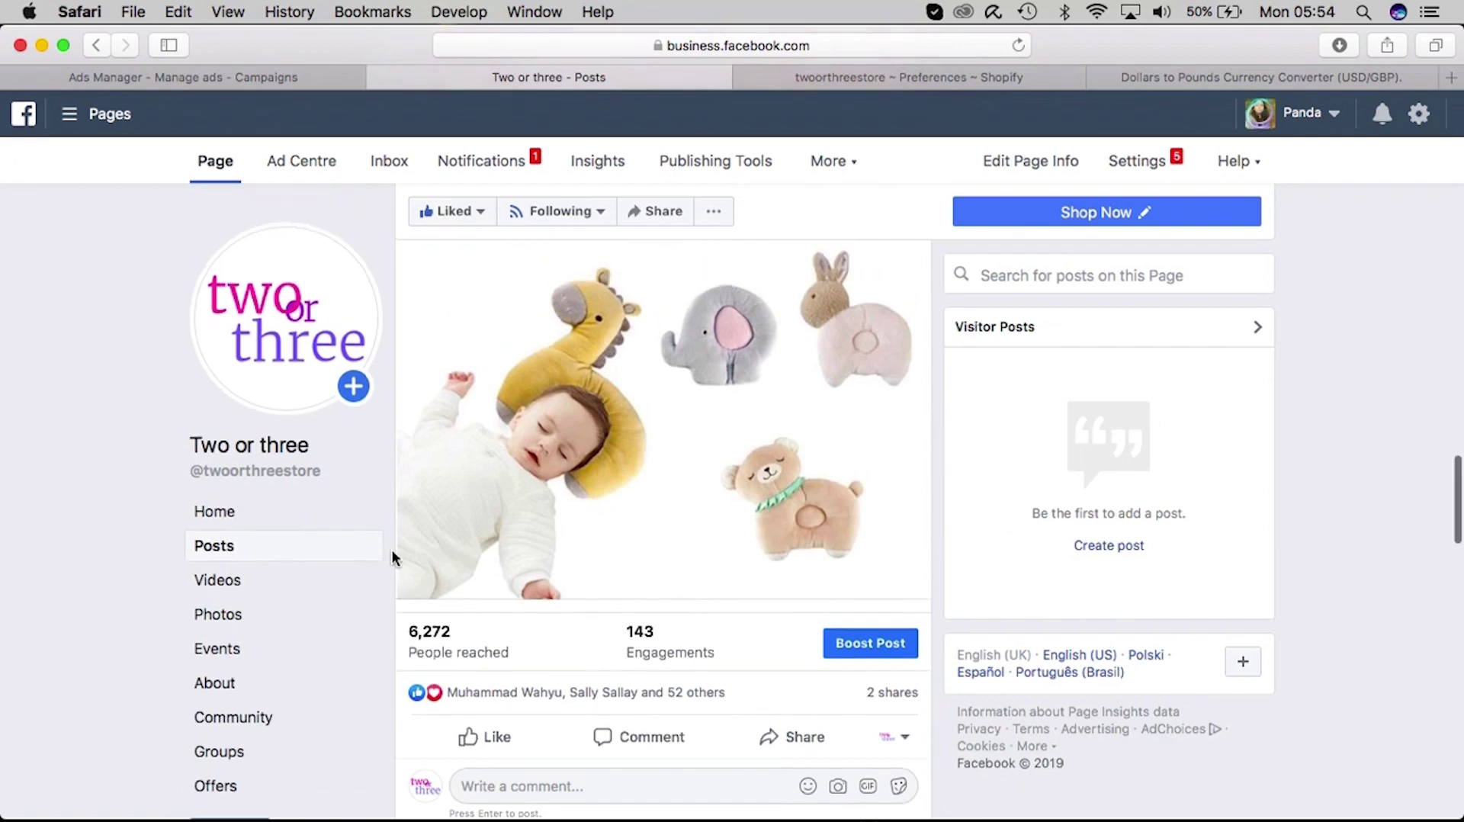